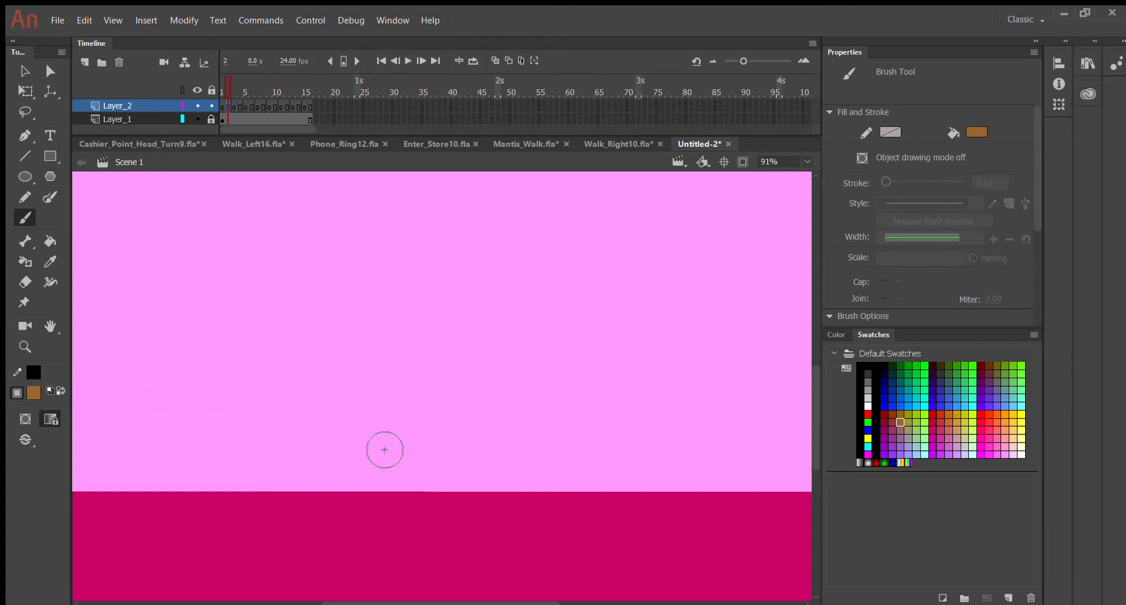
{"action": "key", "text": "ctrl+minus"}
{"action": "key", "text": "ctrl+minus"}
{"action": "key", "text": "ctrl+equal"}
{"action": "key", "text": "ctrl+equal"}
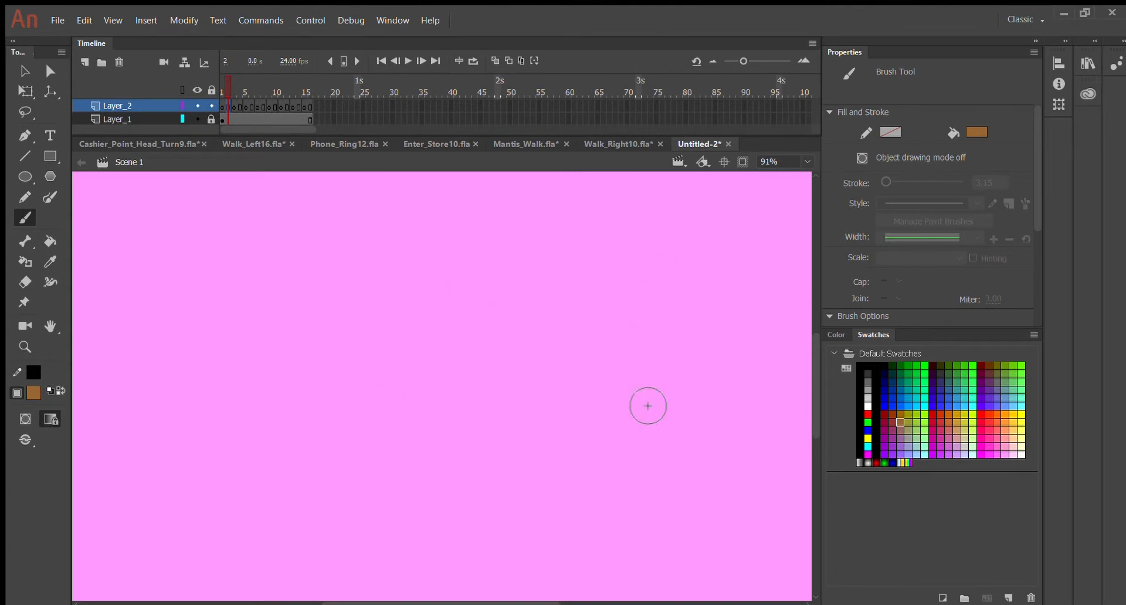
{"action": "scroll", "coordinate": [649, 405], "scroll_direction": "down", "scroll_amount": 2}
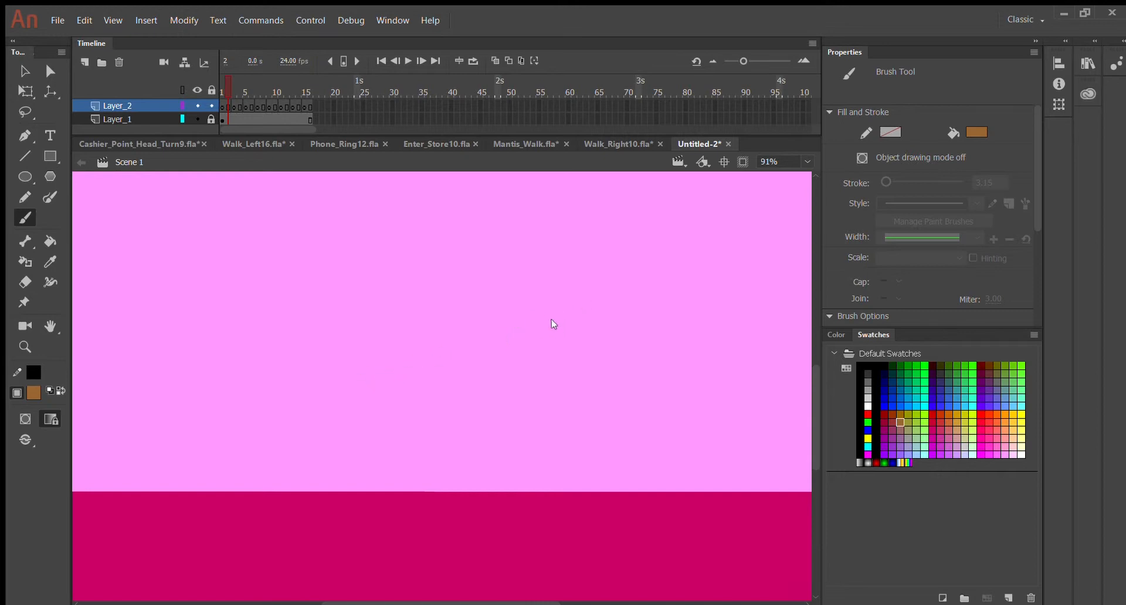
Paint a round tan dab above the ground on Layer_2 with the Brush tool as the top of the leg.
{"action": "left_click", "coordinate": [624, 269]}
{"action": "key", "text": "ctrl+="}
{"action": "scroll", "coordinate": [548, 442], "scroll_direction": "down", "scroll_amount": 3}
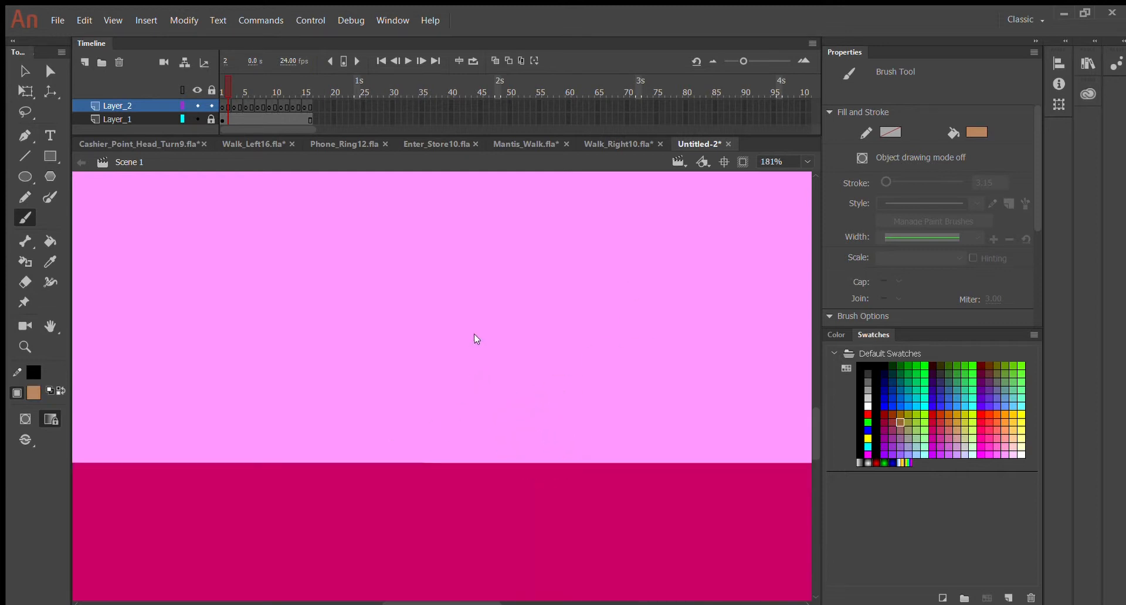
{"action": "scroll", "coordinate": [451, 319], "scroll_direction": "up", "scroll_amount": 2}
{"action": "scroll", "coordinate": [463, 322], "scroll_direction": "down", "scroll_amount": 4}
{"action": "scroll", "coordinate": [466, 302], "scroll_direction": "up", "scroll_amount": 2}
{"action": "scroll", "coordinate": [455, 296], "scroll_direction": "up", "scroll_amount": 3}
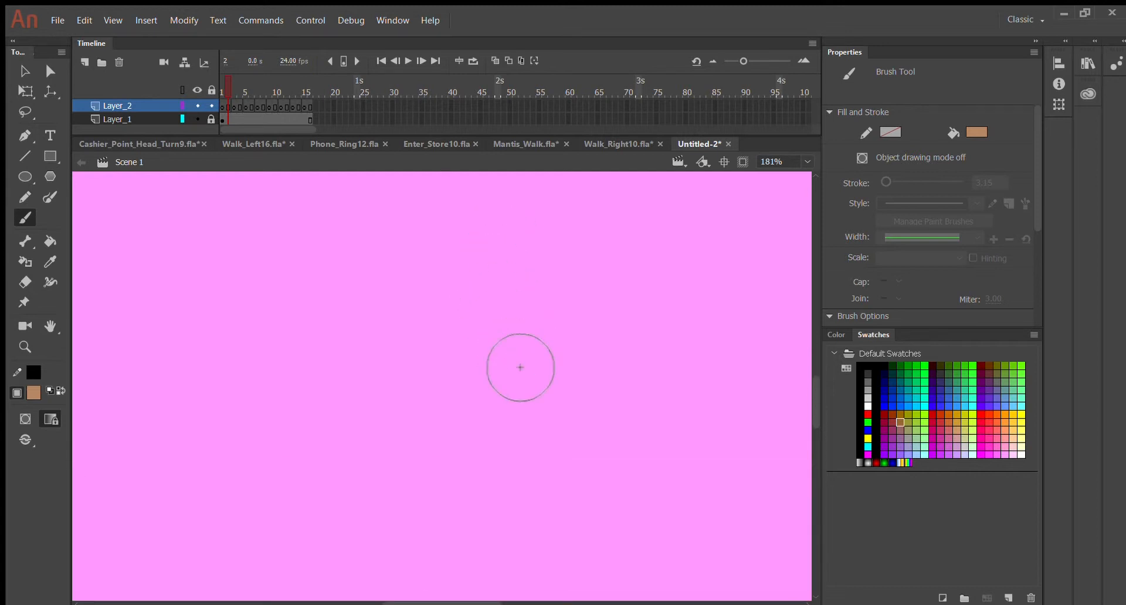
{"action": "scroll", "coordinate": [499, 370], "scroll_direction": "down", "scroll_amount": 1}
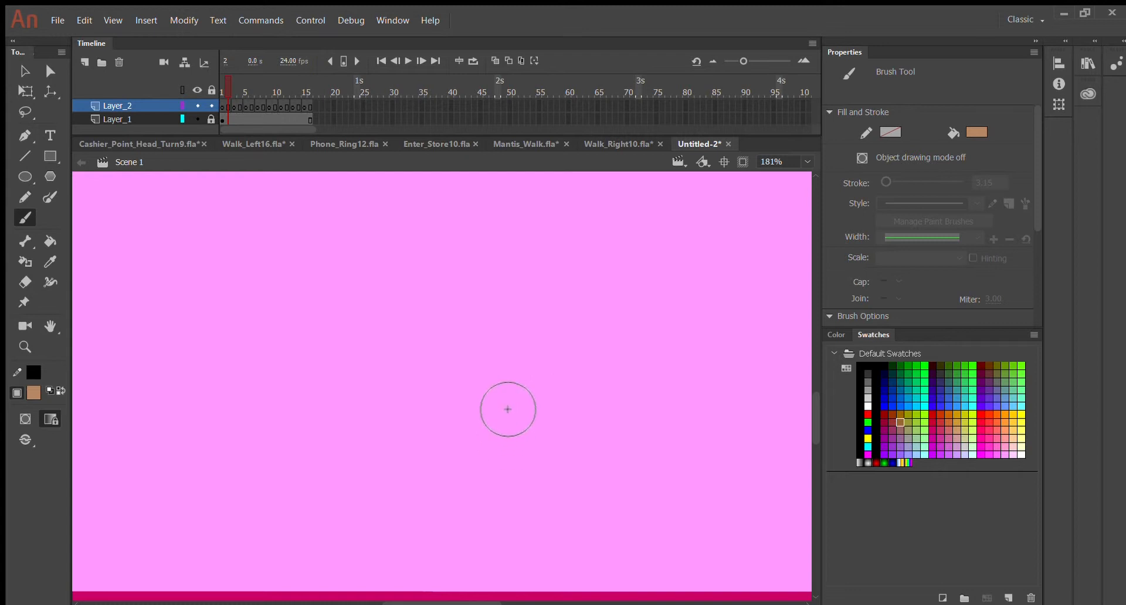
{"action": "left_click", "coordinate": [480, 357]}
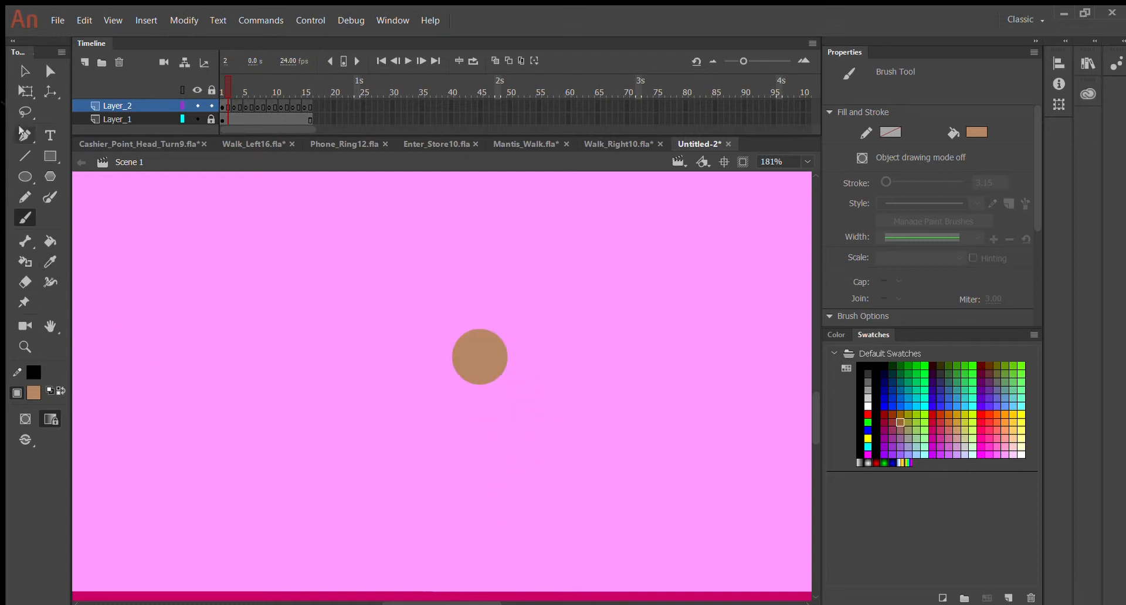
Stretch the tan dab downward into a tapered thigh with a pointed lower end and straighten its right side.
{"action": "left_click", "coordinate": [24, 72]}
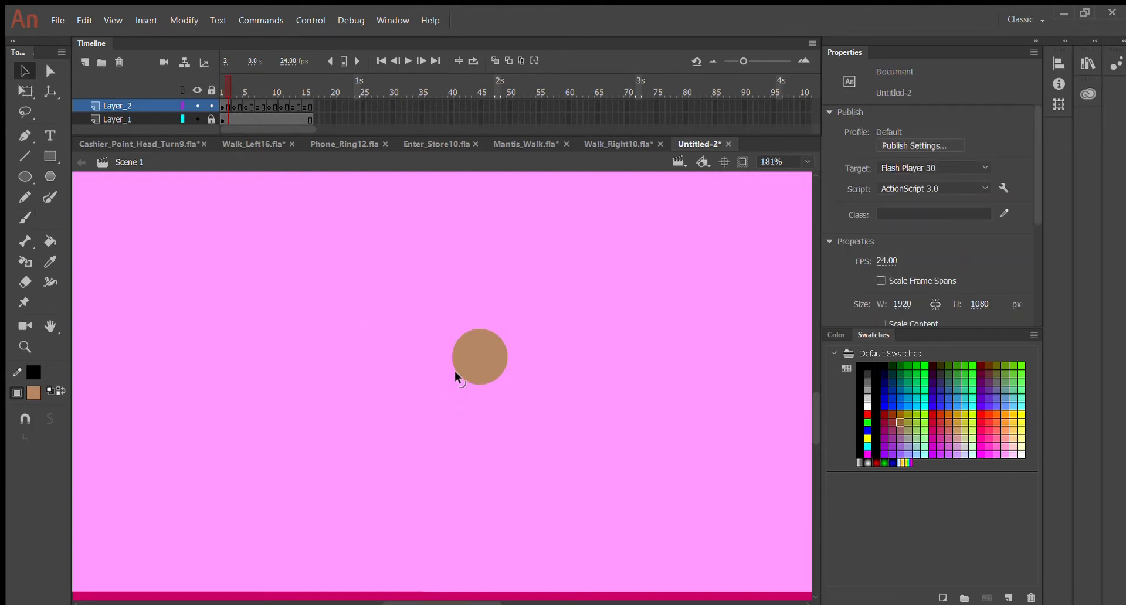
{"action": "left_click_drag", "start_coordinate": [455, 370], "coordinate": [469, 473]}
{"action": "left_click_drag", "start_coordinate": [475, 414], "coordinate": [488, 405]}
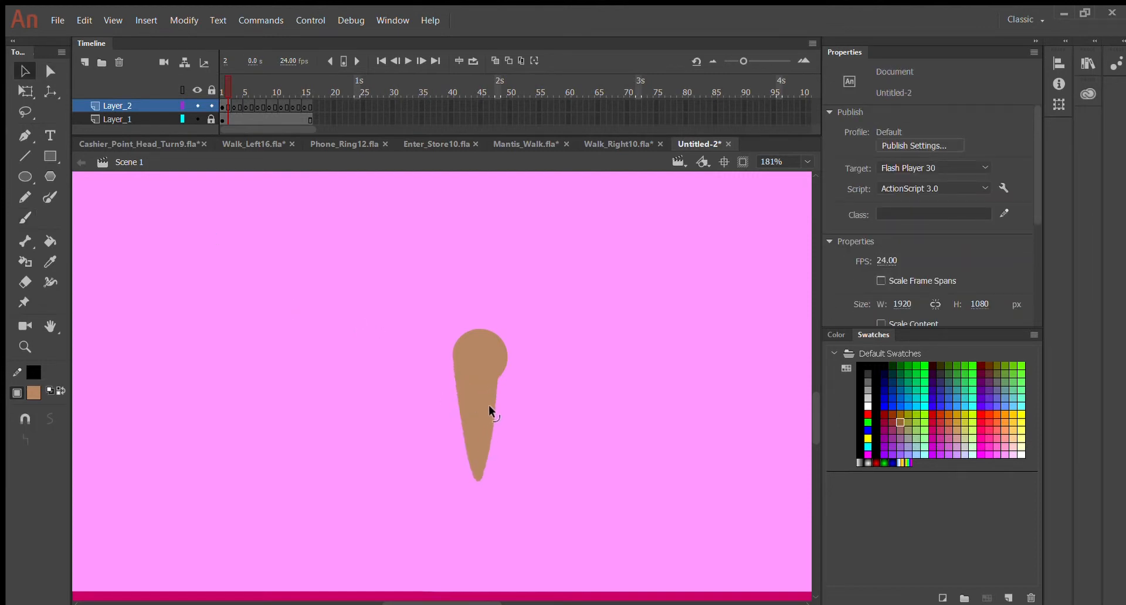
{"action": "left_click", "coordinate": [501, 365]}
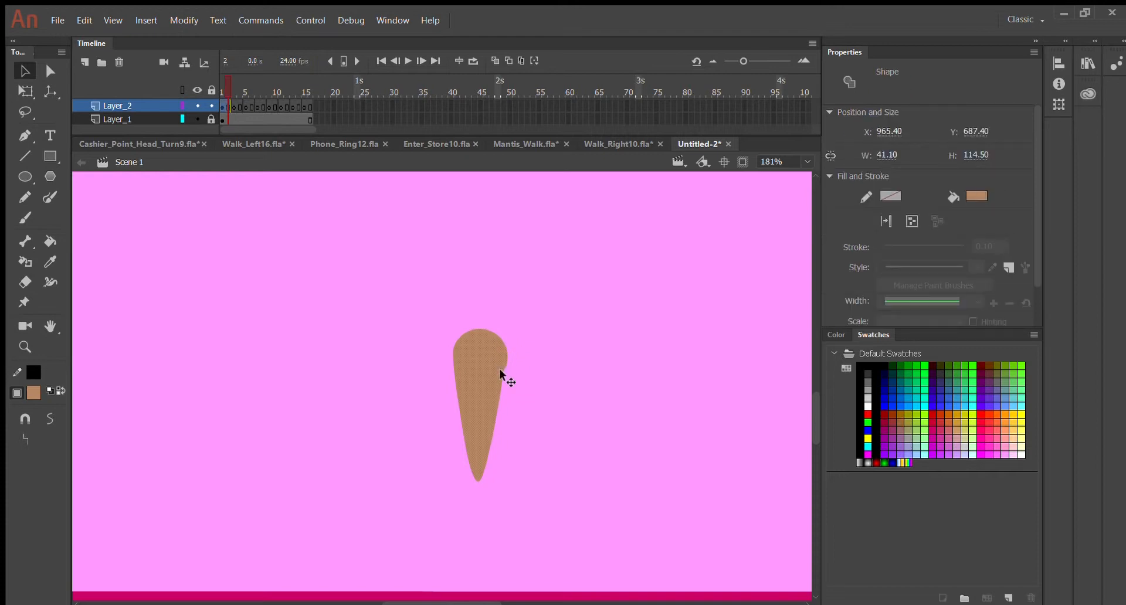
{"action": "left_click", "coordinate": [510, 361]}
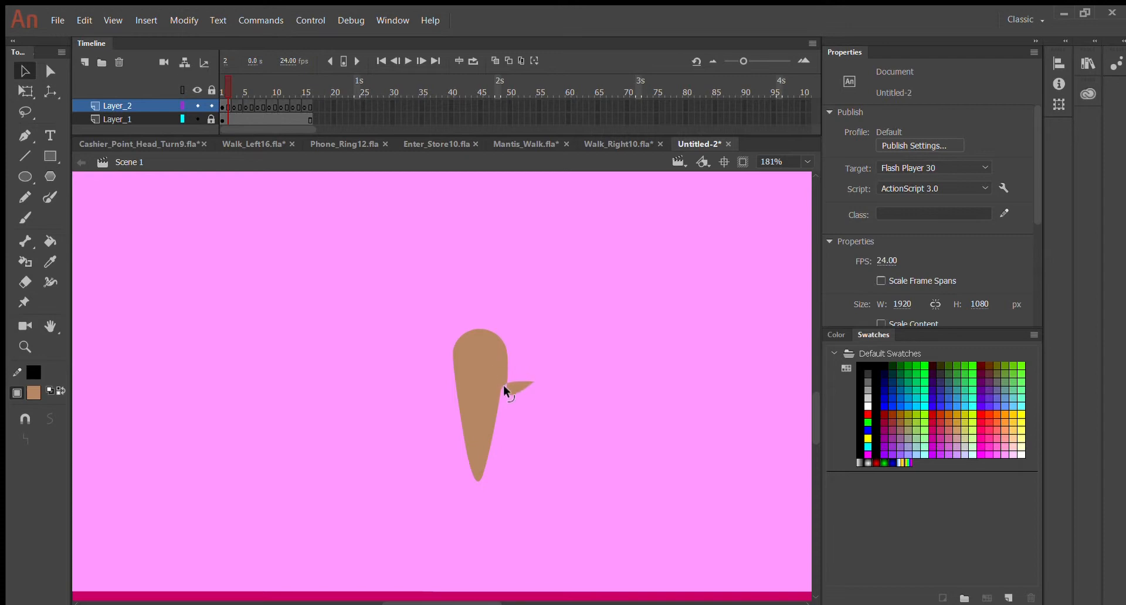
{"action": "left_click_drag", "start_coordinate": [503, 386], "coordinate": [492, 434]}
{"action": "left_click_drag", "start_coordinate": [477, 474], "coordinate": [479, 481]}
{"action": "key", "text": "ctrl+z"}
Try painting the lower leg as a straight tan brush stroke down from the thigh, and undo it.
{"action": "left_click", "coordinate": [22, 217]}
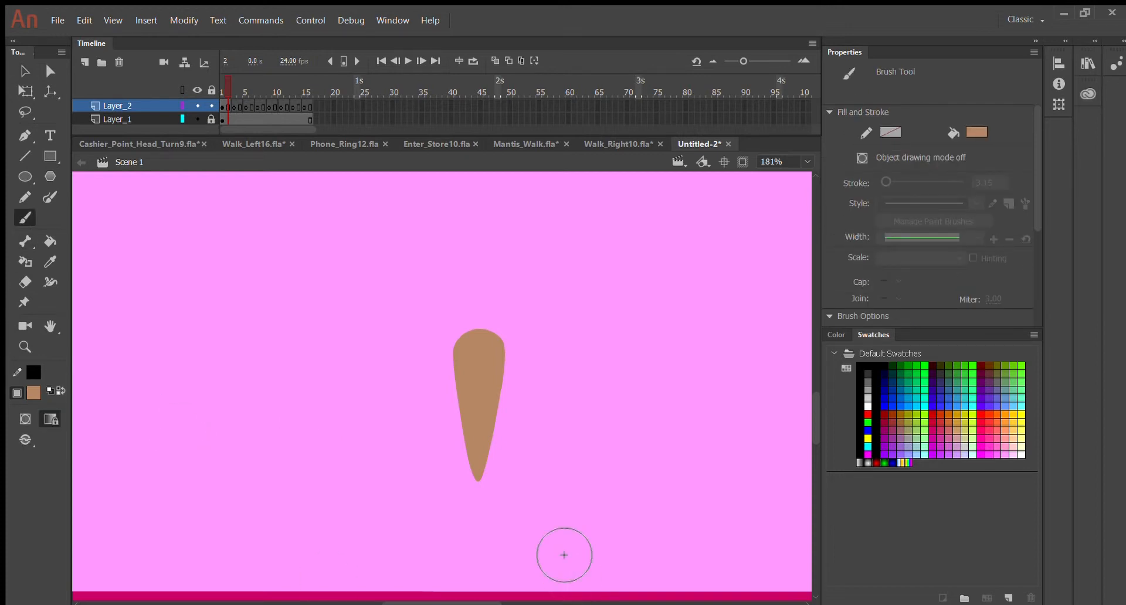
{"action": "key", "text": "ctrl+equal"}
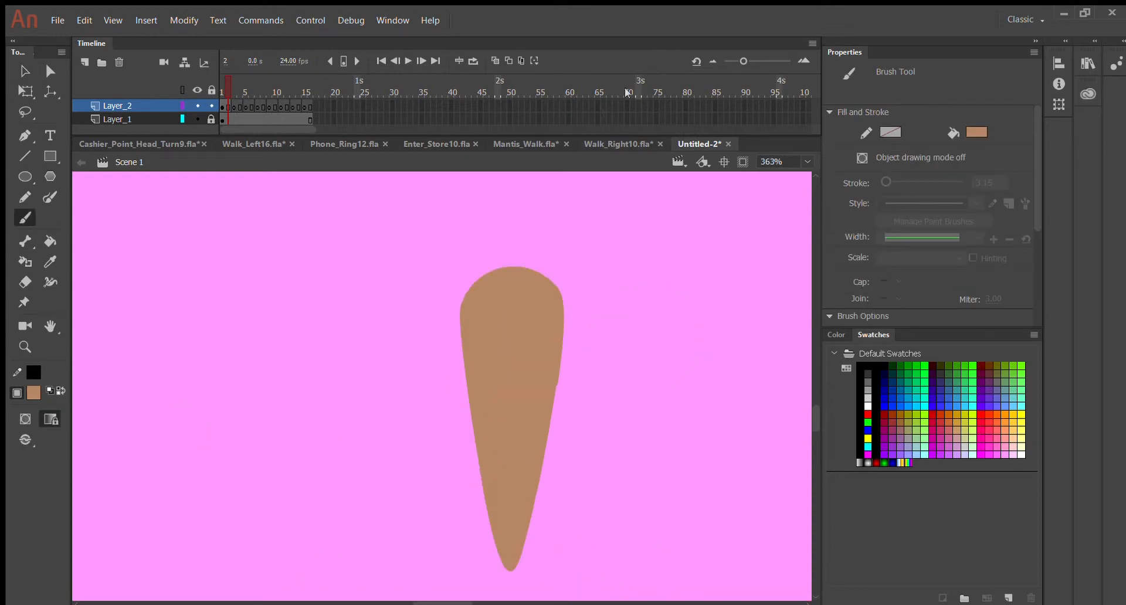
{"action": "scroll", "coordinate": [628, 92], "scroll_direction": "right", "scroll_amount": 3}
{"action": "scroll", "coordinate": [535, 402], "scroll_direction": "down", "scroll_amount": 3}
{"action": "key", "text": "p"}
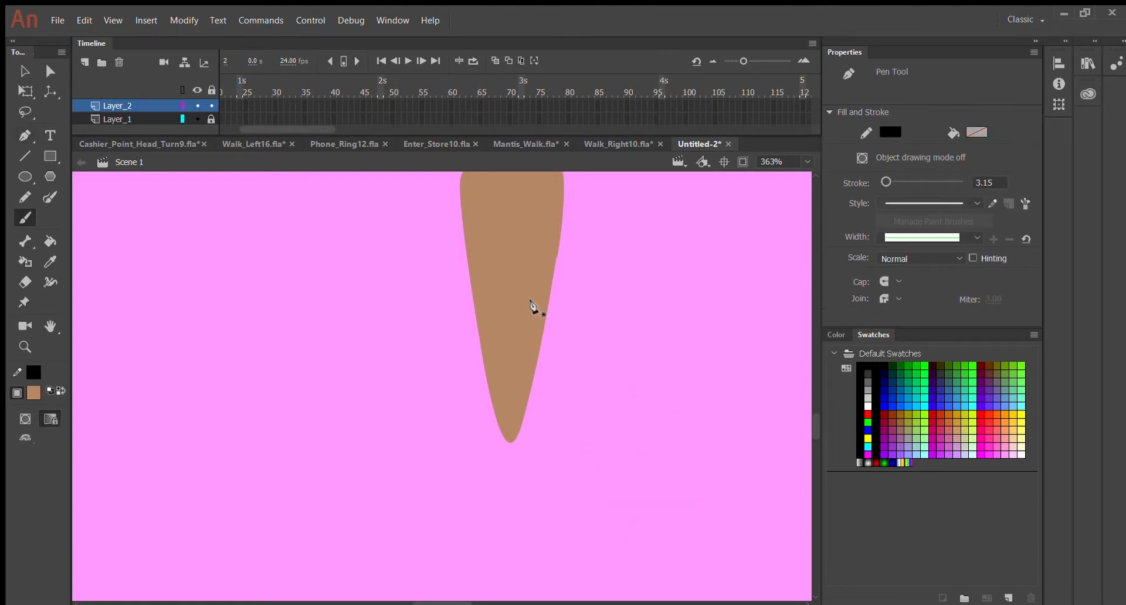
{"action": "key", "text": "b"}
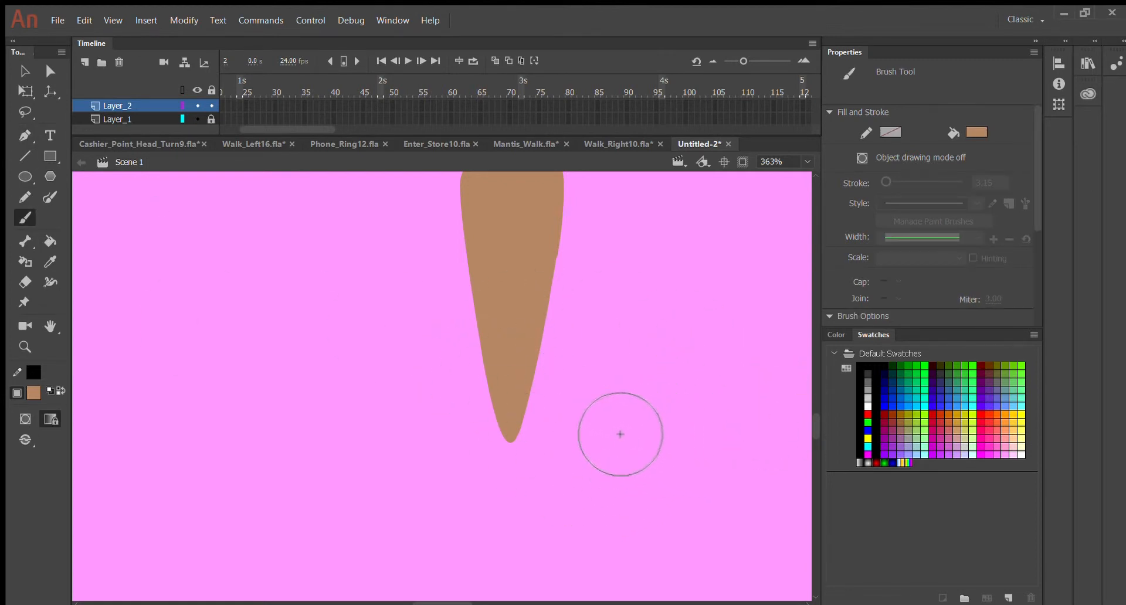
{"action": "scroll", "coordinate": [524, 324], "scroll_direction": "down", "scroll_amount": 2}
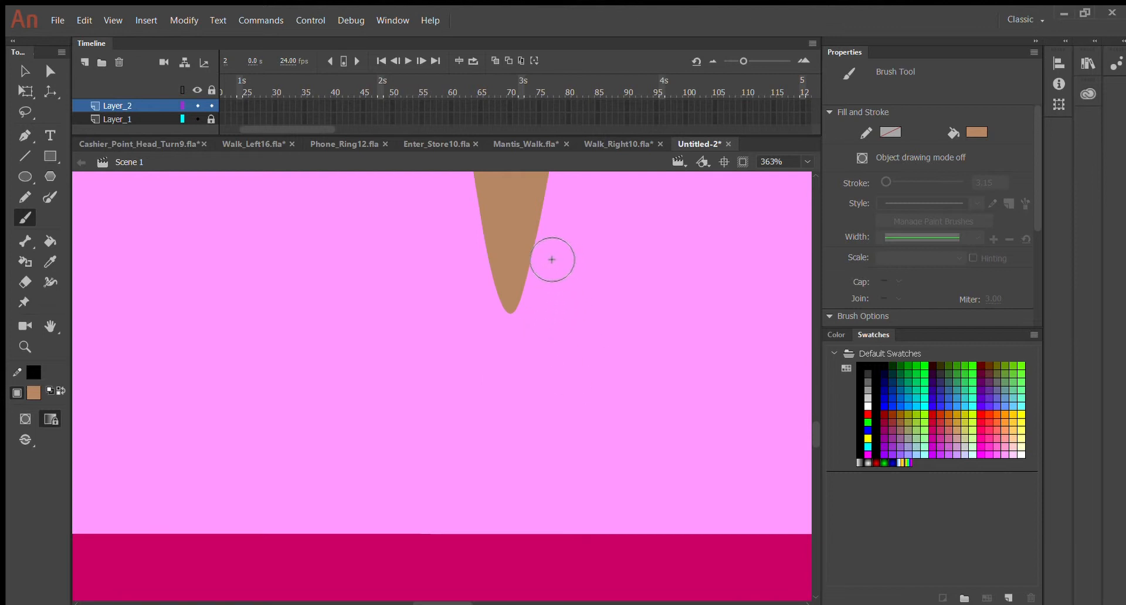
{"action": "scroll", "coordinate": [545, 270], "scroll_direction": "up", "scroll_amount": 2}
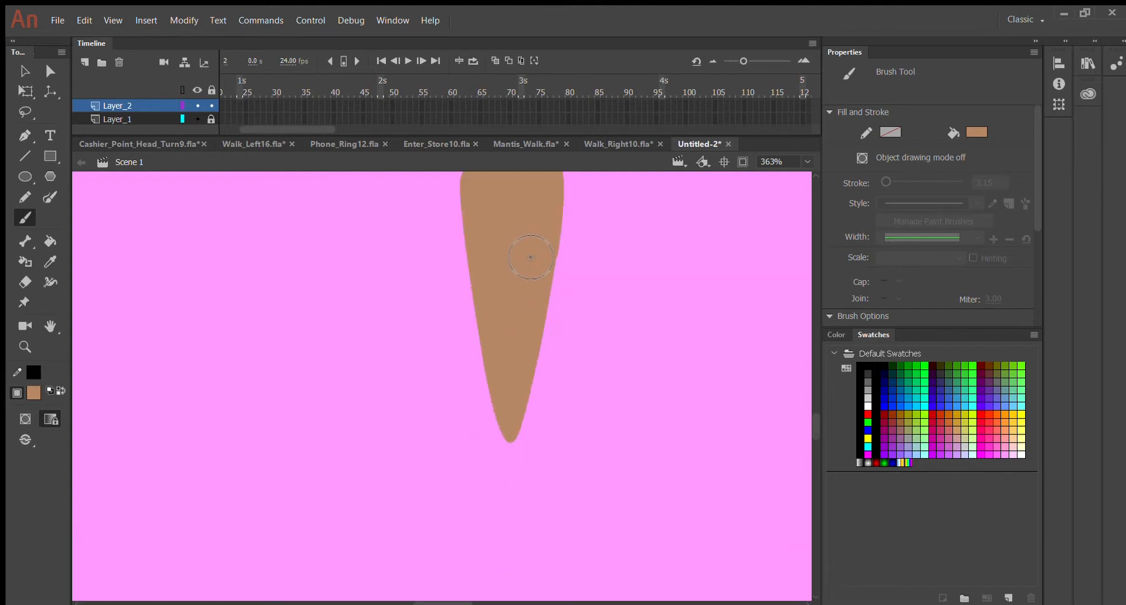
{"action": "mouse_move", "coordinate": [531, 257]}
{"action": "left_mouse_down"}
{"action": "mouse_move", "coordinate": [546, 470]}
{"action": "mouse_move", "coordinate": [586, 598]}
{"action": "mouse_move", "coordinate": [593, 558]}
{"action": "left_mouse_up"}
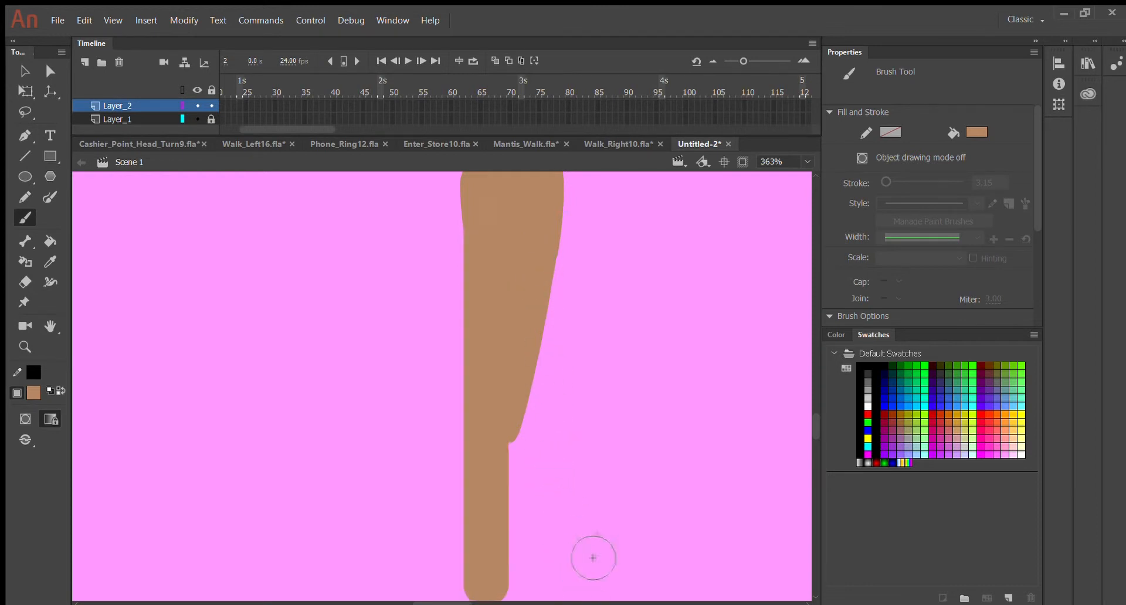
{"action": "scroll", "coordinate": [592, 558], "scroll_direction": "down", "scroll_amount": 2}
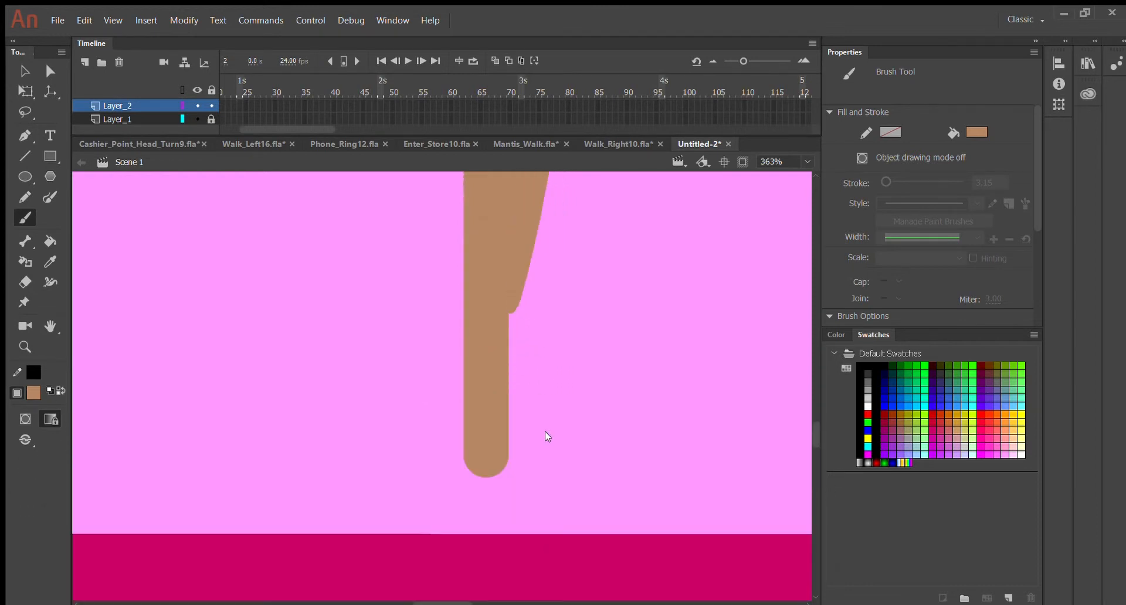
{"action": "left_click", "coordinate": [25, 70]}
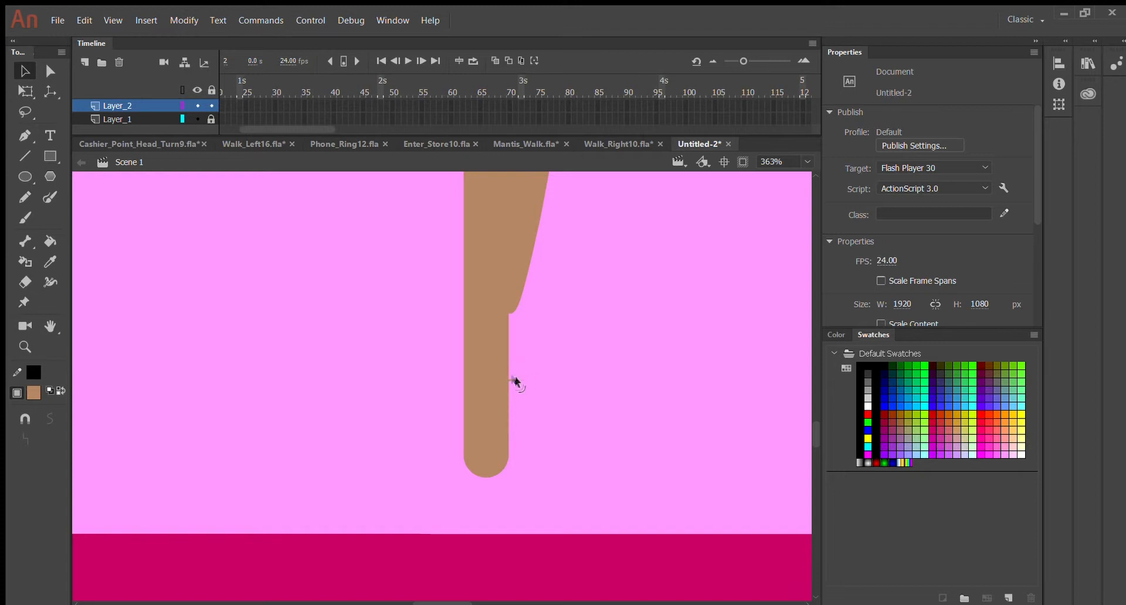
{"action": "key", "text": "ctrl+z"}
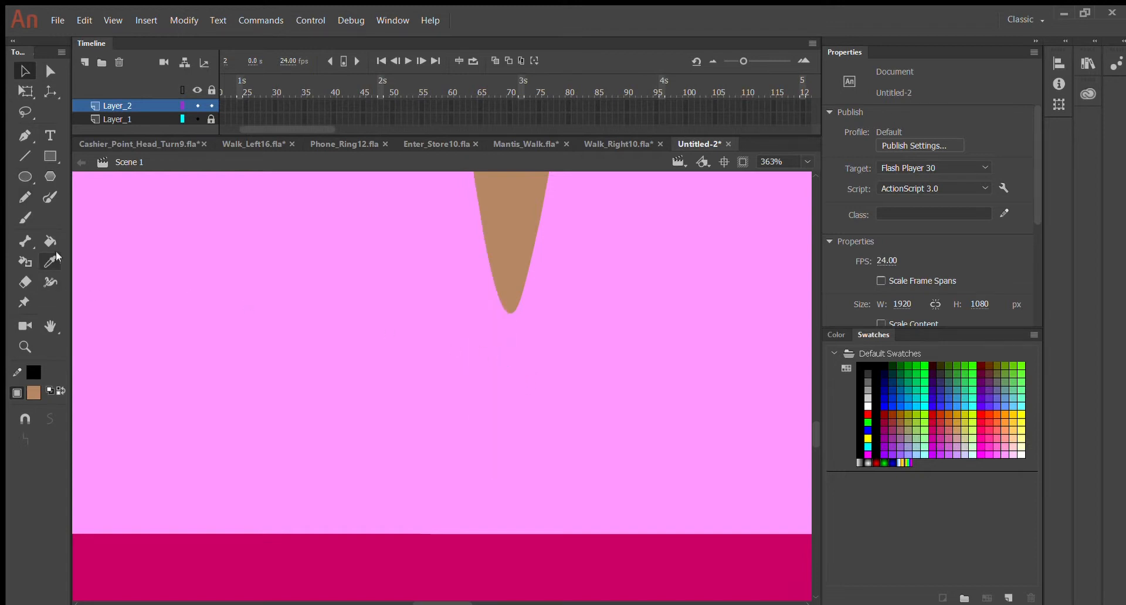
Add a round tan dab at the thigh's lower tip and pull its edge down into a narrow lower leg.
{"action": "left_click", "coordinate": [25, 218]}
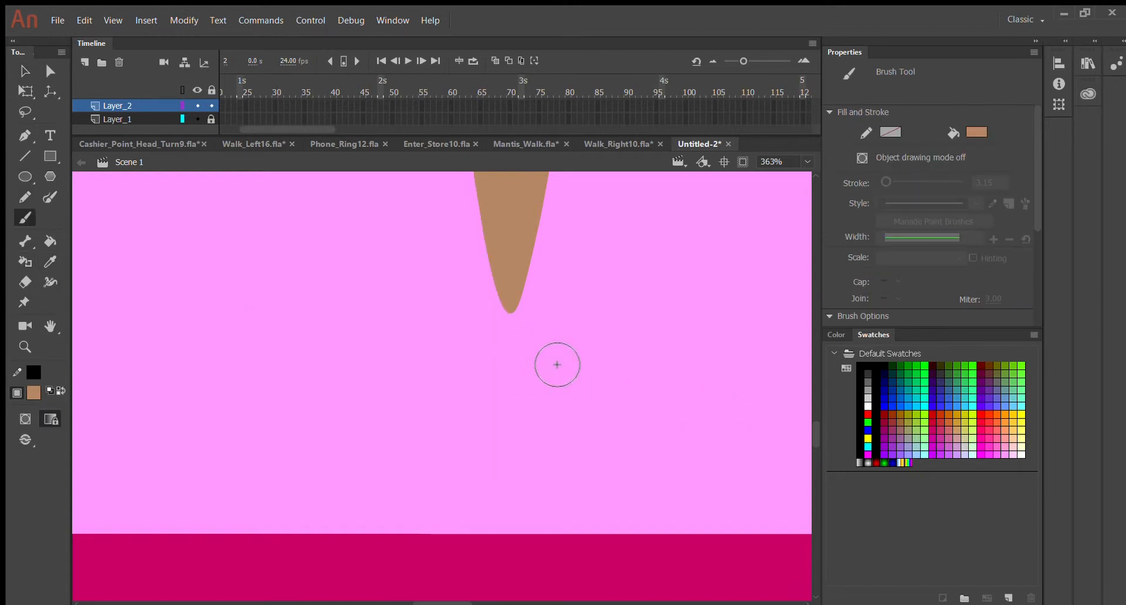
{"action": "left_click_drag", "start_coordinate": [510, 297], "coordinate": [519, 314]}
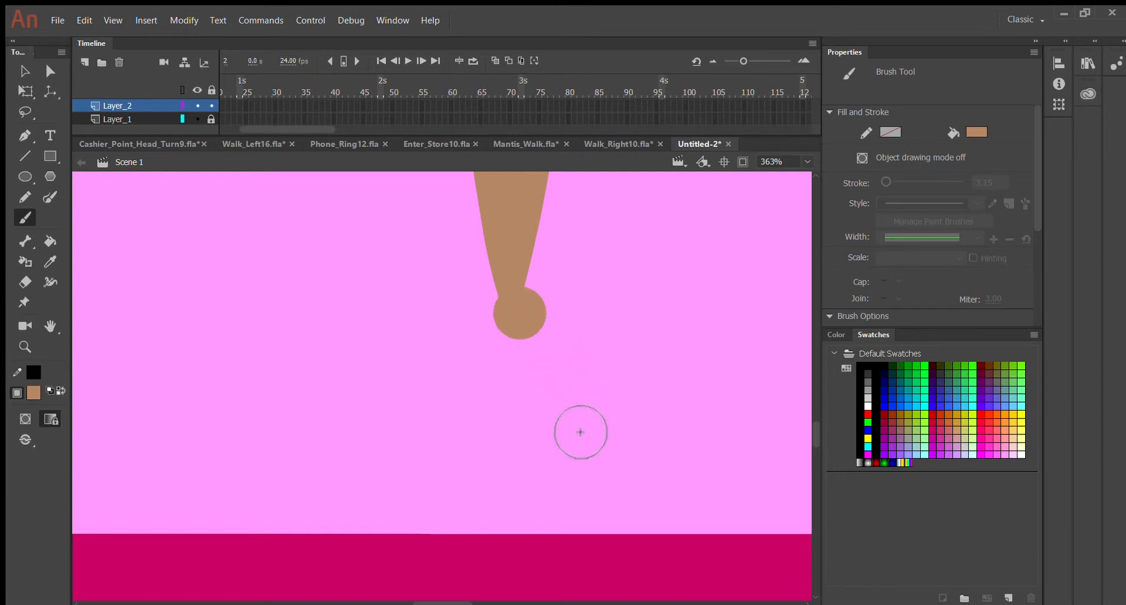
{"action": "left_click", "coordinate": [26, 71]}
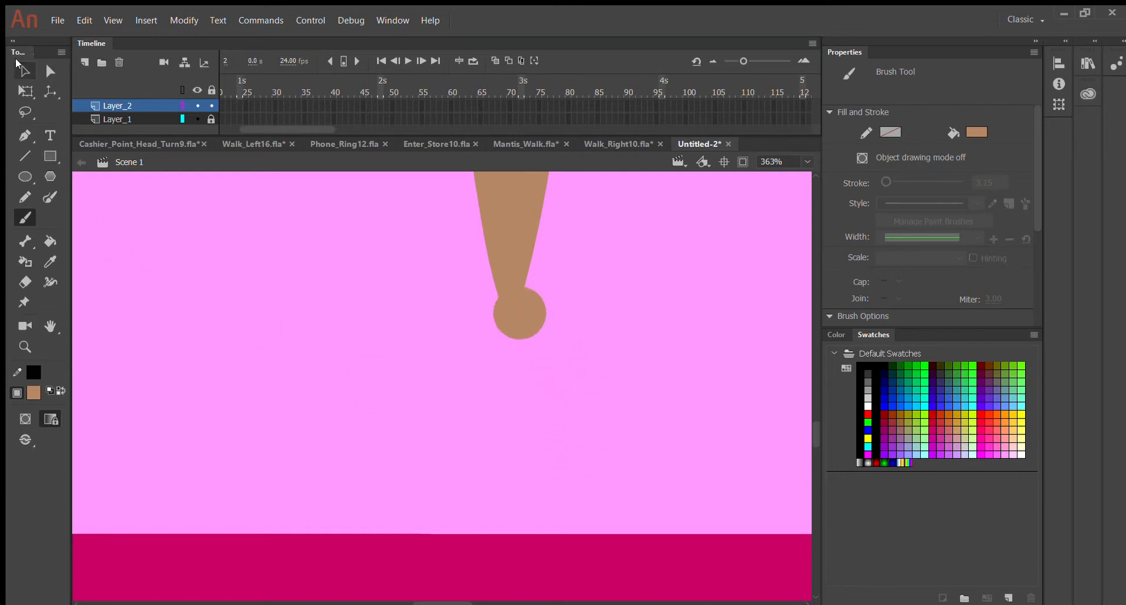
{"action": "left_click", "coordinate": [487, 302]}
{"action": "left_click", "coordinate": [474, 314]}
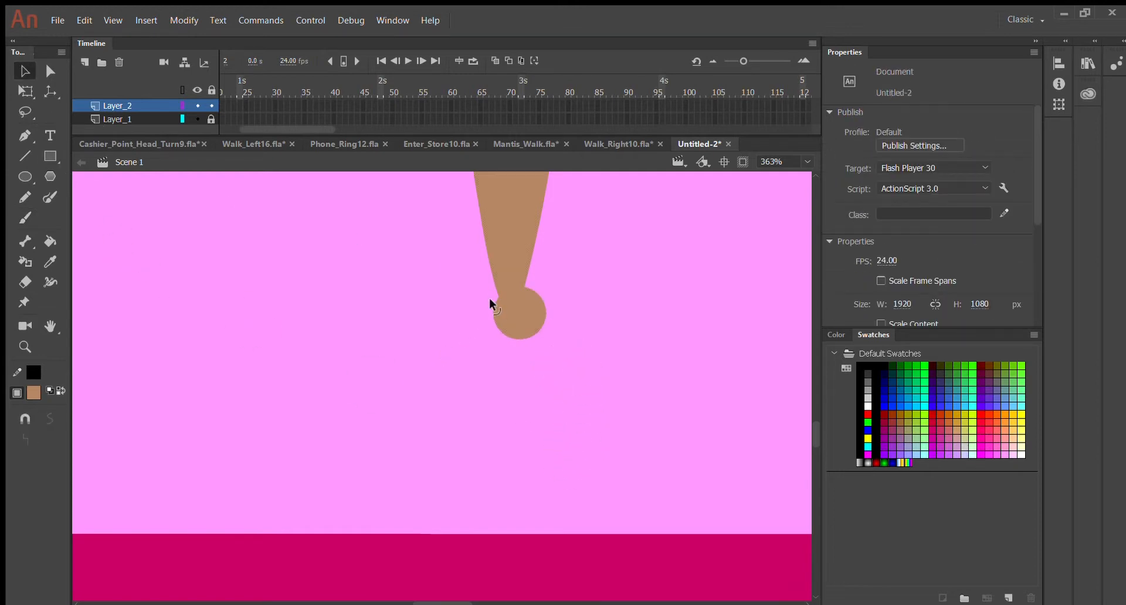
{"action": "left_click_drag", "start_coordinate": [488, 209], "coordinate": [479, 192]}
{"action": "left_click_drag", "start_coordinate": [499, 334], "coordinate": [501, 480]}
{"action": "left_click_drag", "start_coordinate": [480, 242], "coordinate": [470, 222]}
Smooth the leg's left edge and pull the dab's right edge down to thicken the lower leg toward the ground.
{"action": "scroll", "coordinate": [471, 221], "scroll_direction": "up", "scroll_amount": 5}
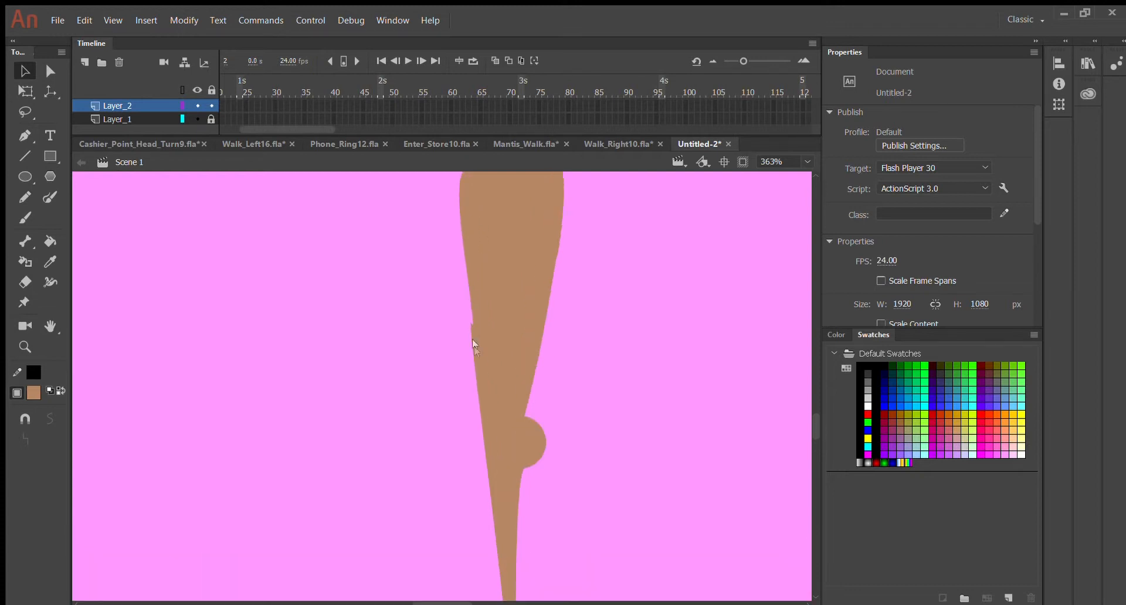
{"action": "left_click_drag", "start_coordinate": [470, 317], "coordinate": [465, 187]}
{"action": "scroll", "coordinate": [519, 270], "scroll_direction": "down", "scroll_amount": 10}
{"action": "scroll", "coordinate": [523, 202], "scroll_direction": "up", "scroll_amount": 5}
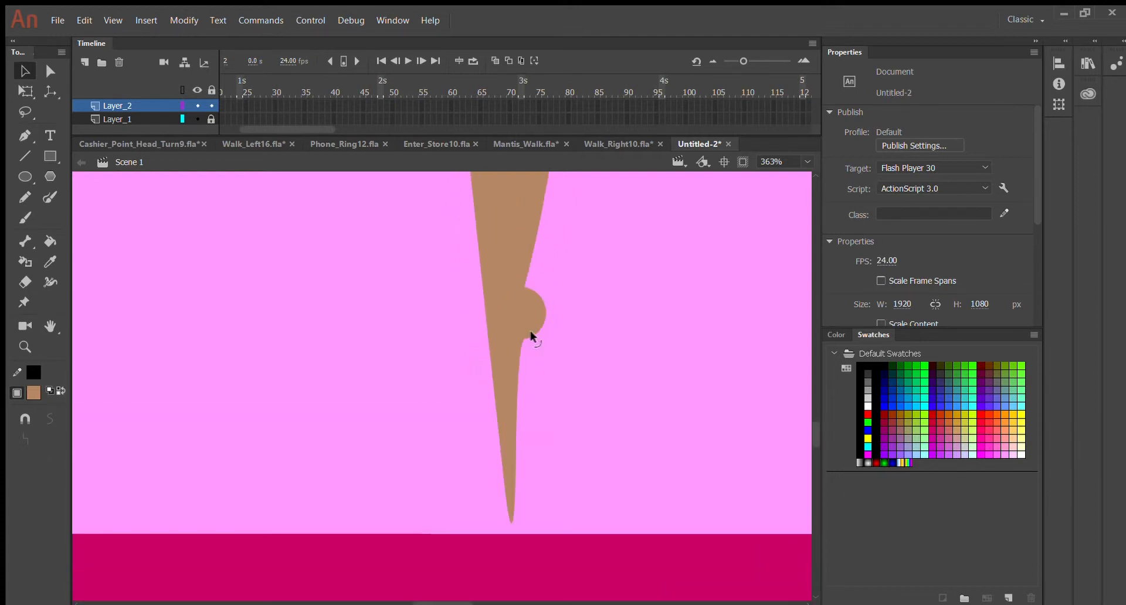
{"action": "left_click_drag", "start_coordinate": [532, 328], "coordinate": [510, 518]}
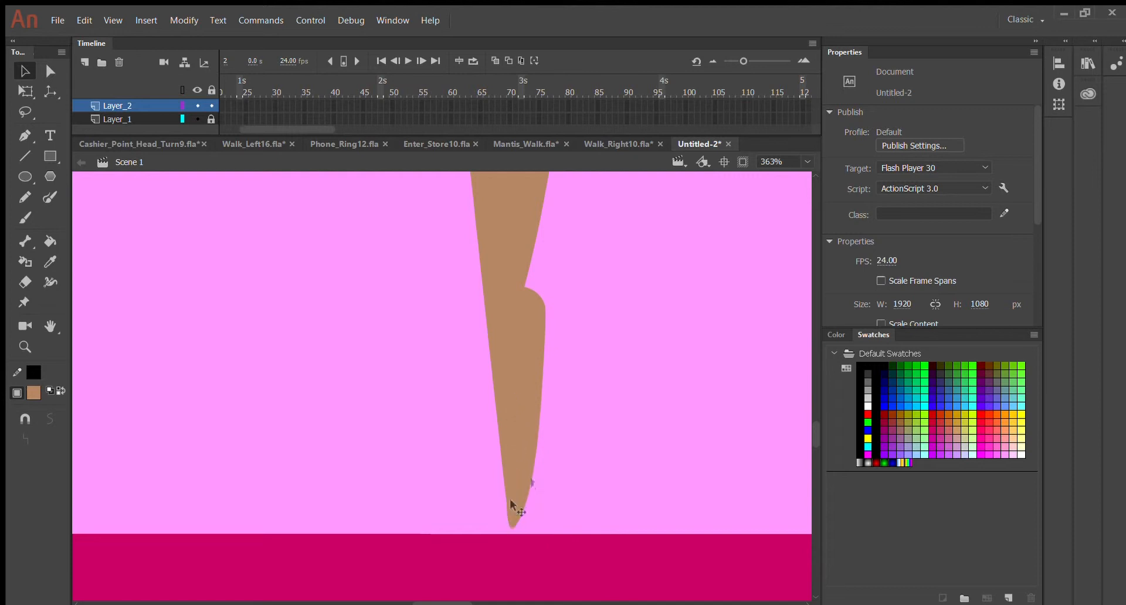
{"action": "left_click_drag", "start_coordinate": [531, 446], "coordinate": [526, 445]}
{"action": "scroll", "coordinate": [526, 444], "scroll_direction": "up", "scroll_amount": 3}
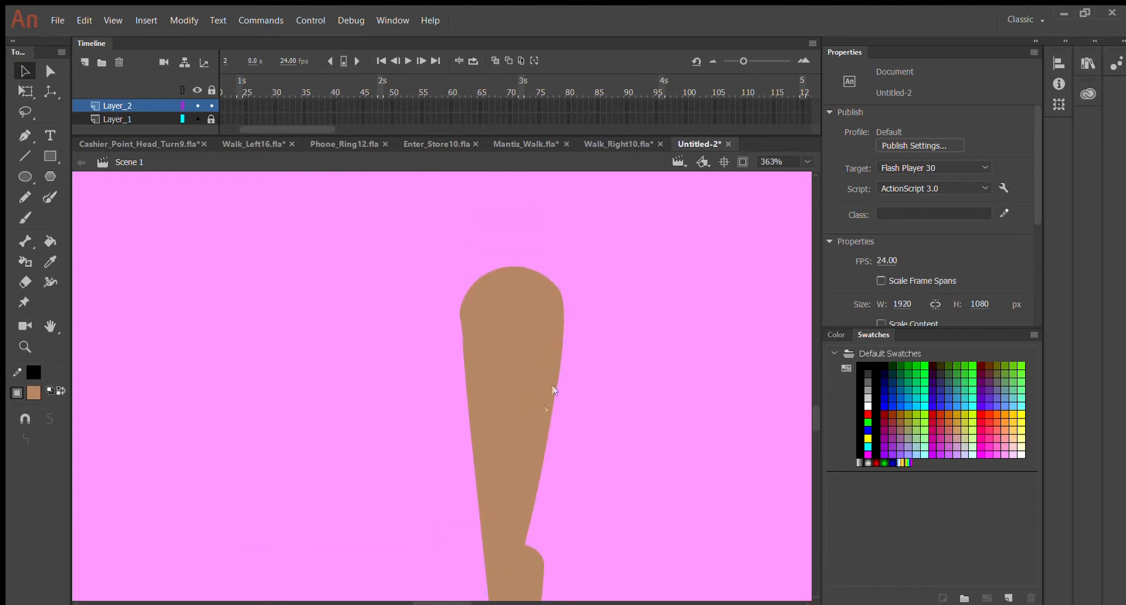
Set the Brush tool's fill colour to a medium pink from the default swatches.
{"action": "scroll", "coordinate": [543, 486], "scroll_direction": "up", "scroll_amount": 3}
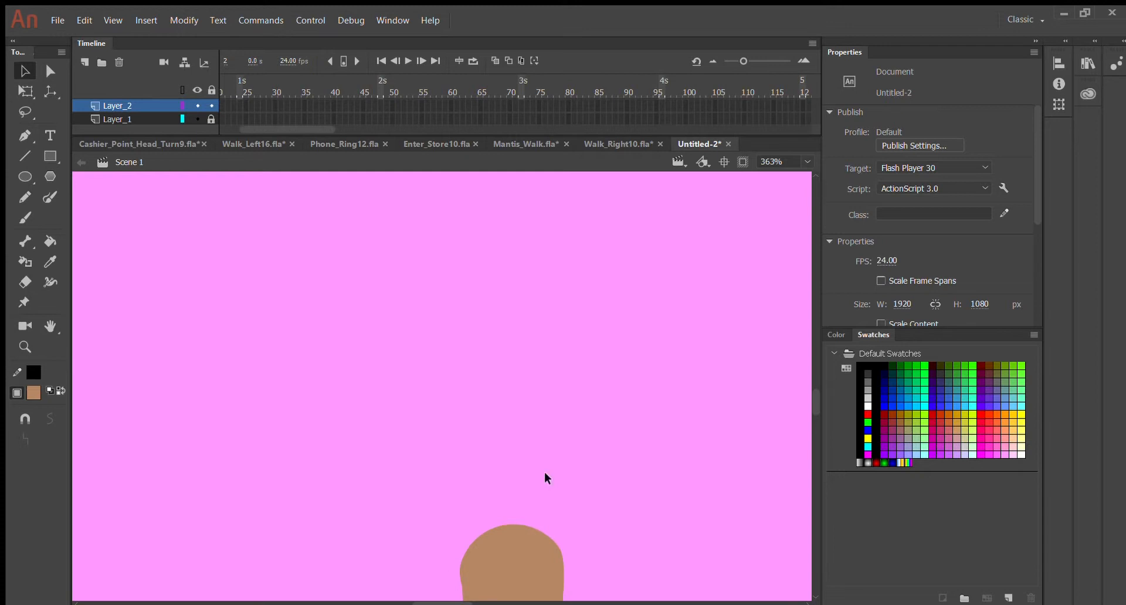
{"action": "scroll", "coordinate": [544, 473], "scroll_direction": "down", "scroll_amount": 4}
{"action": "scroll", "coordinate": [544, 472], "scroll_direction": "up", "scroll_amount": 4}
{"action": "left_click", "coordinate": [994, 439]}
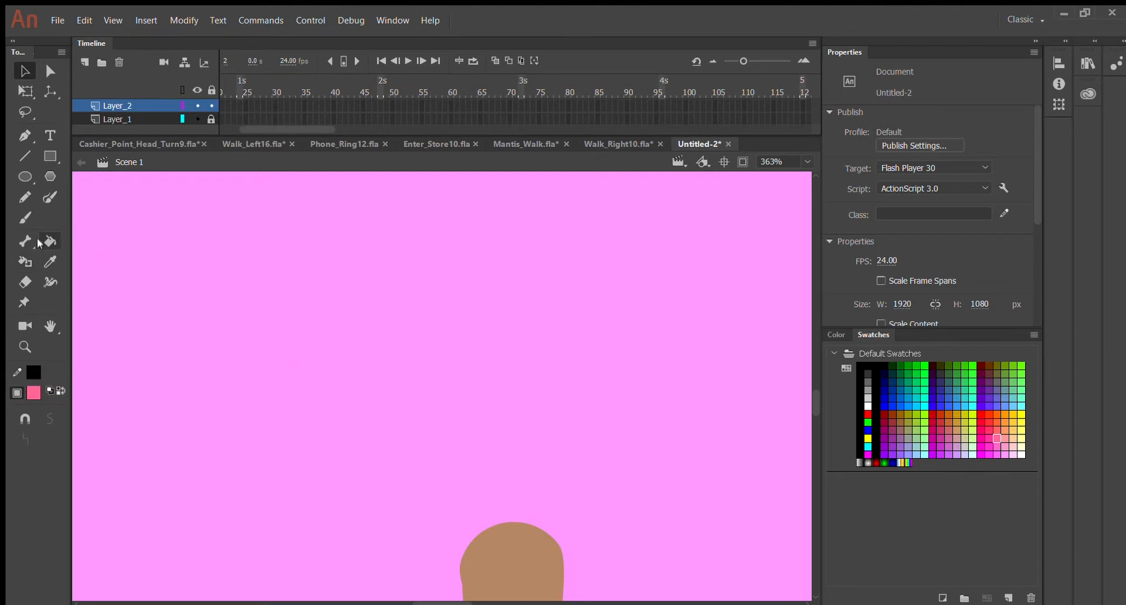
{"action": "left_click", "coordinate": [25, 218]}
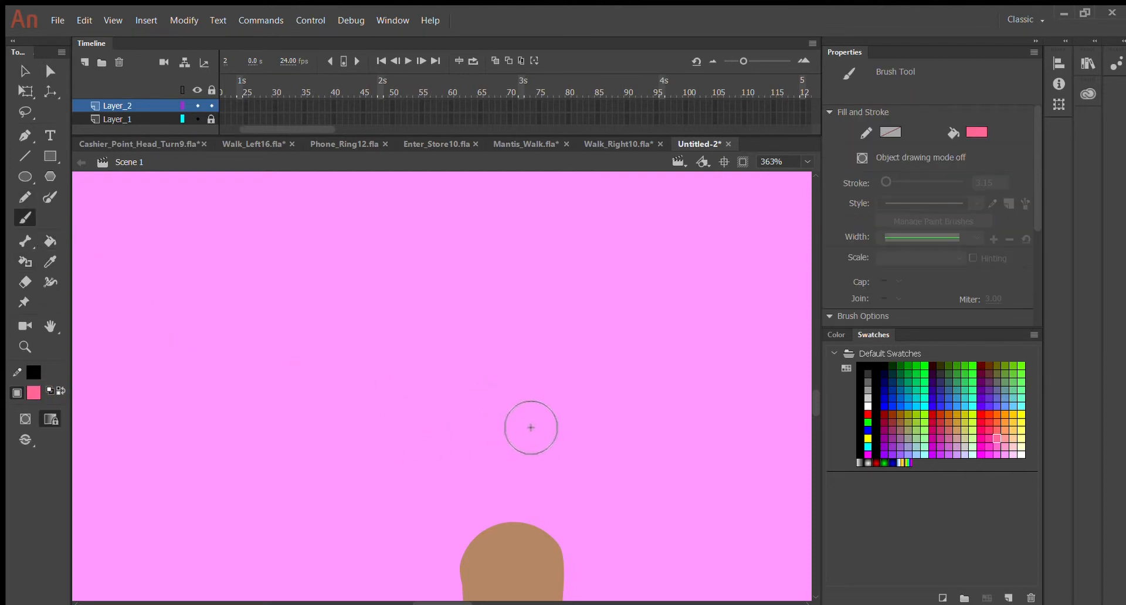
Try a short, wide pink stroke above the leg with an enlarged brush, and undo it.
{"action": "key", "text": "]"}
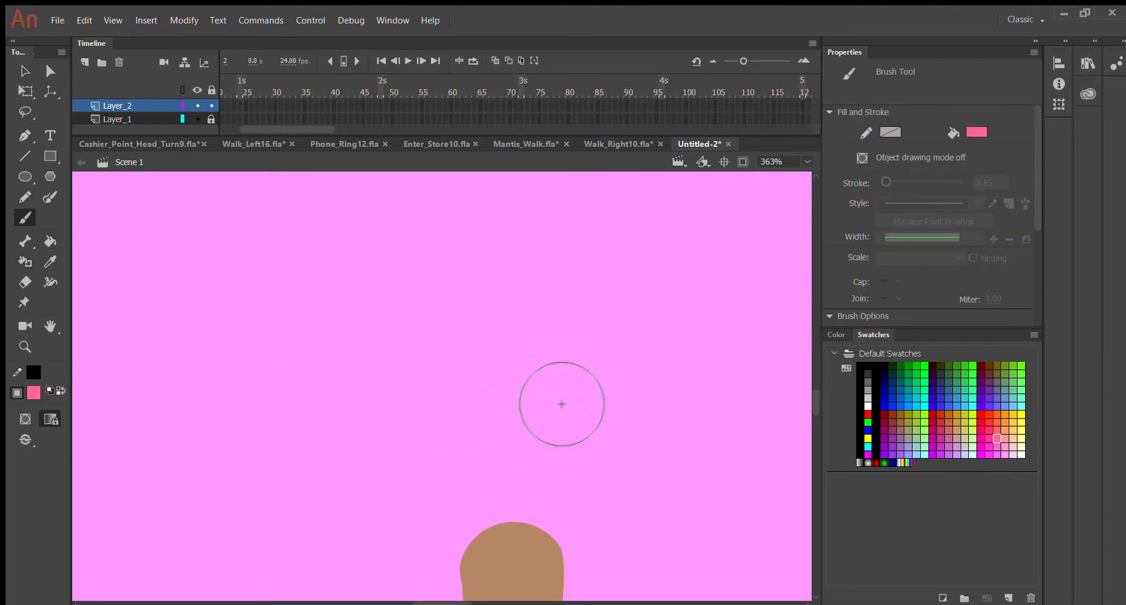
{"action": "left_click_drag", "start_coordinate": [476, 335], "coordinate": [521, 335]}
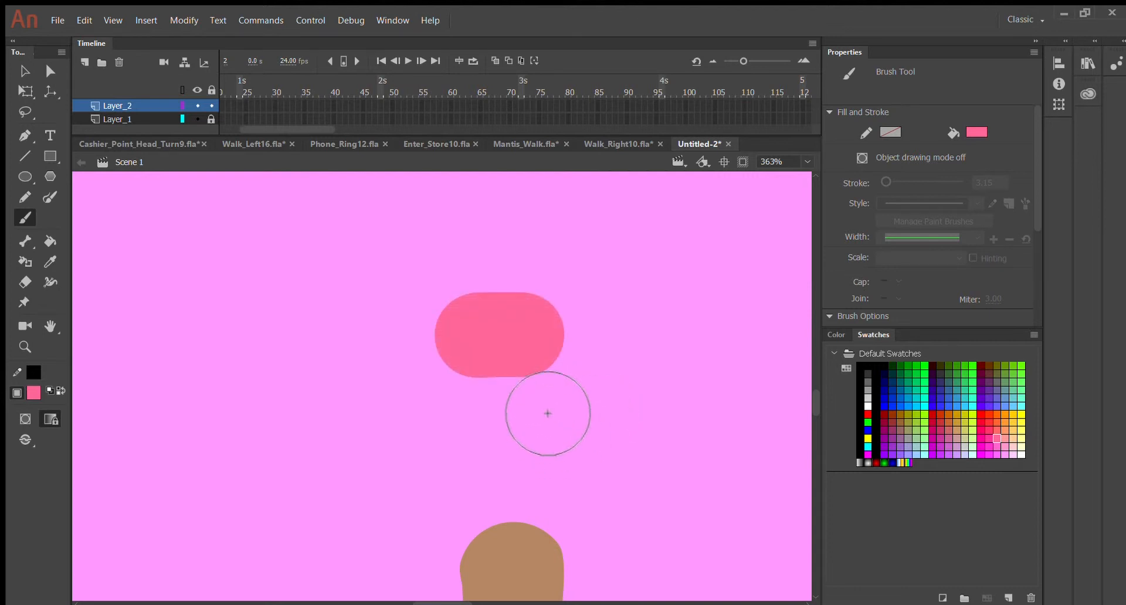
{"action": "key", "text": "ctrl+z"}
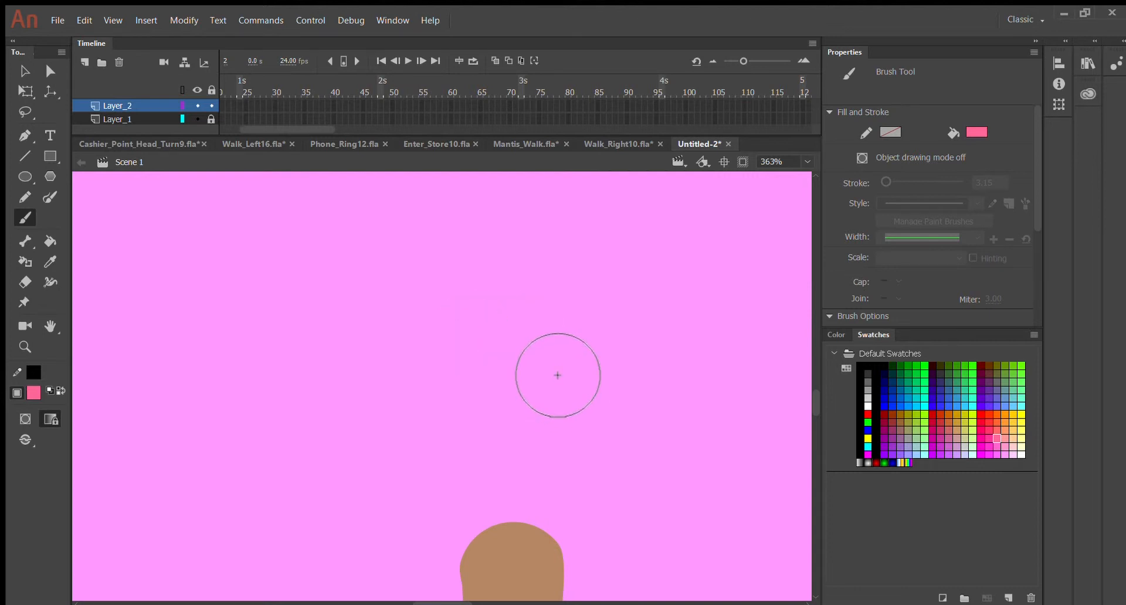
{"action": "key", "text": "["}
{"action": "key", "text": "["}
{"action": "key", "text": "["}
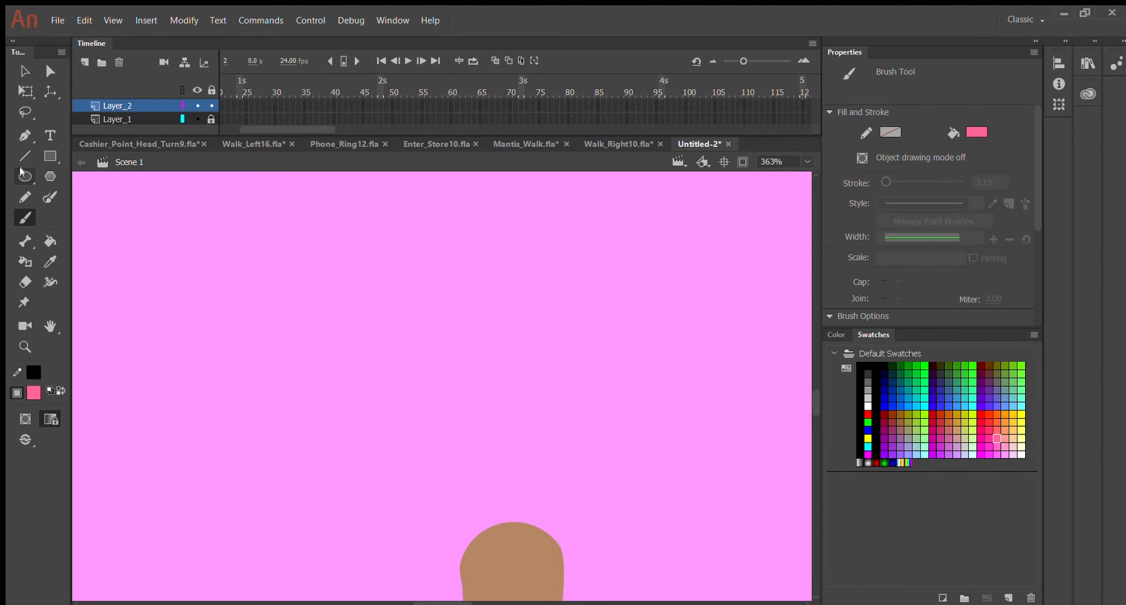
Set the fill colour to the leg's tan and switch to the Brush tool.
{"action": "key", "text": "l"}
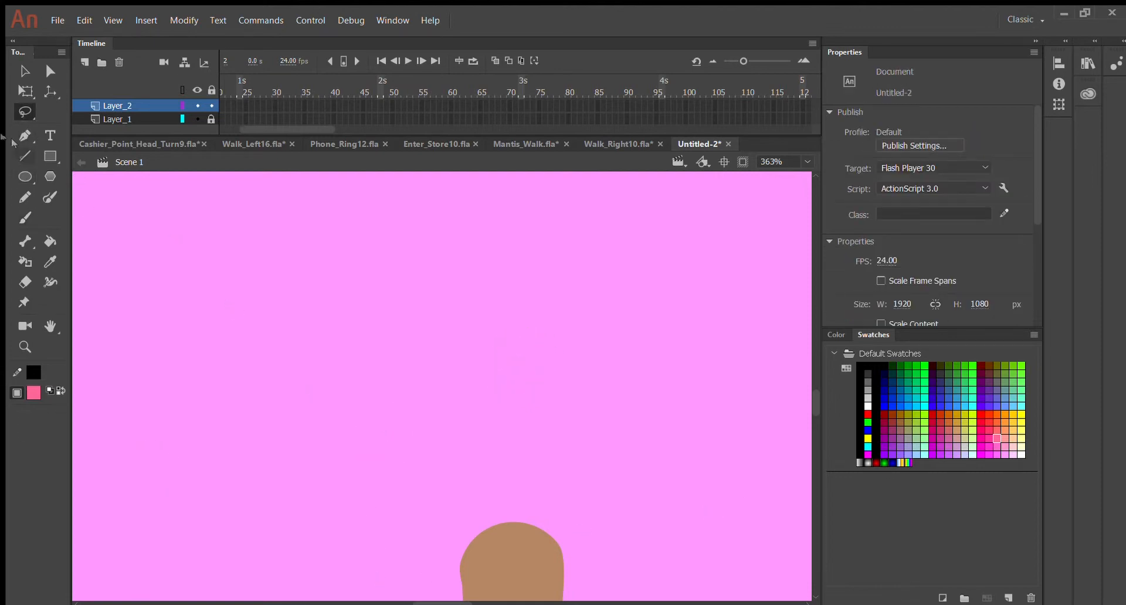
{"action": "left_click", "coordinate": [48, 263]}
{"action": "left_click", "coordinate": [540, 573]}
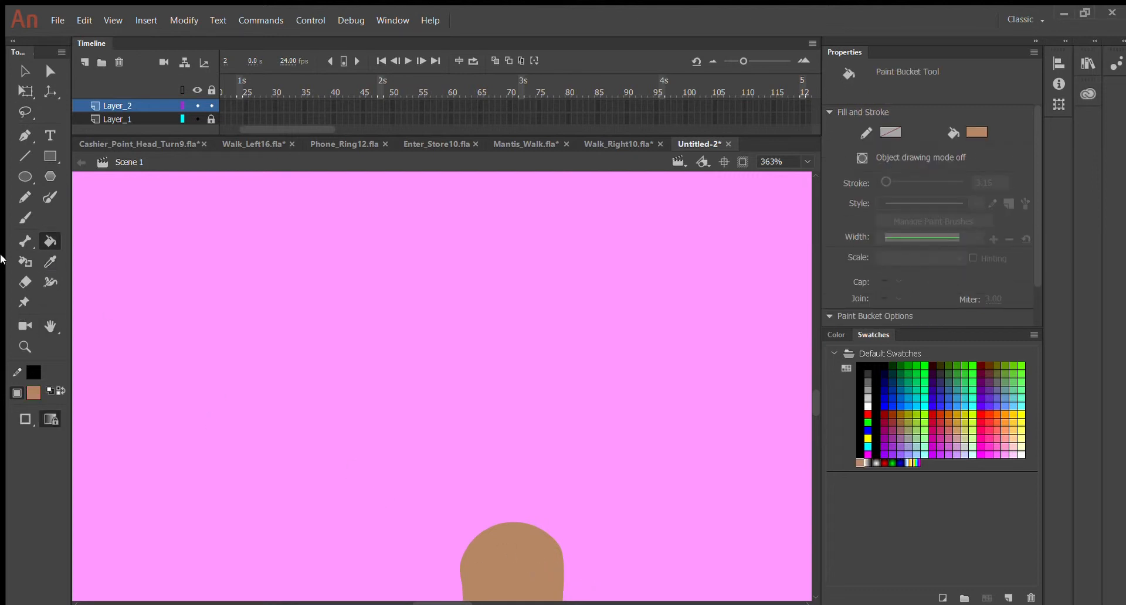
{"action": "left_click", "coordinate": [24, 217]}
{"action": "left_click_drag", "start_coordinate": [502, 531], "coordinate": [469, 412]}
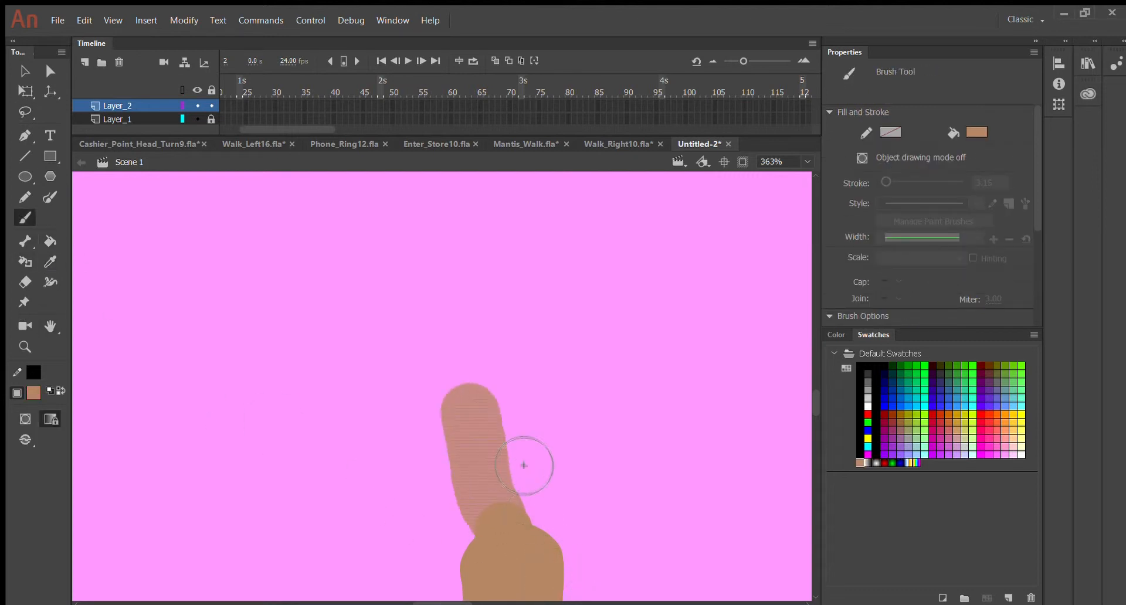
{"action": "key", "text": "ctrl+z"}
{"action": "left_click", "coordinate": [502, 531]}
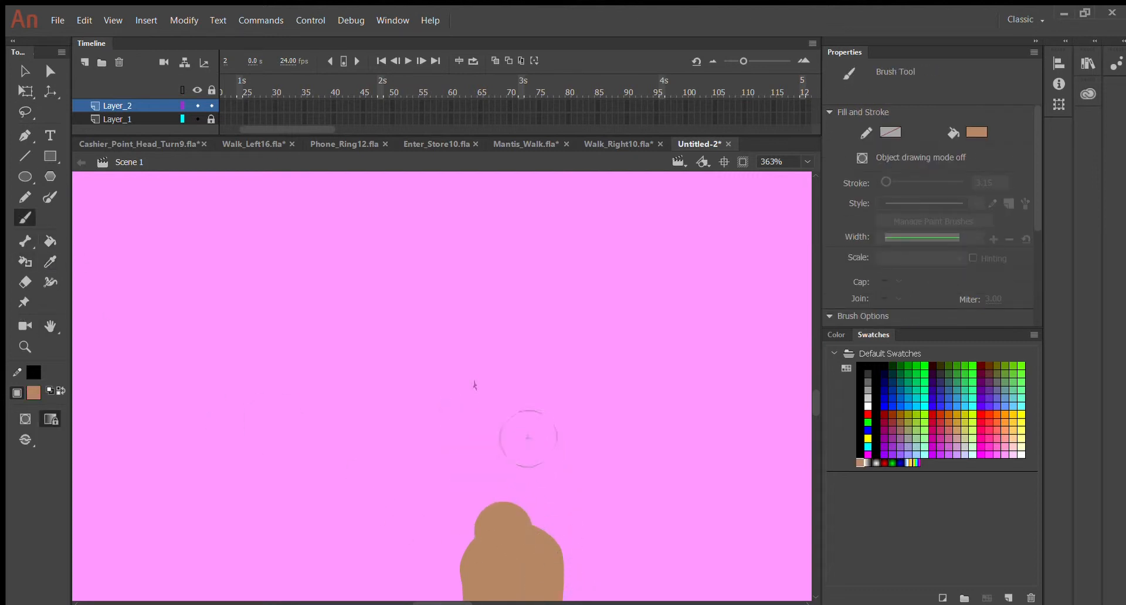
{"action": "key", "text": "ctrl+z"}
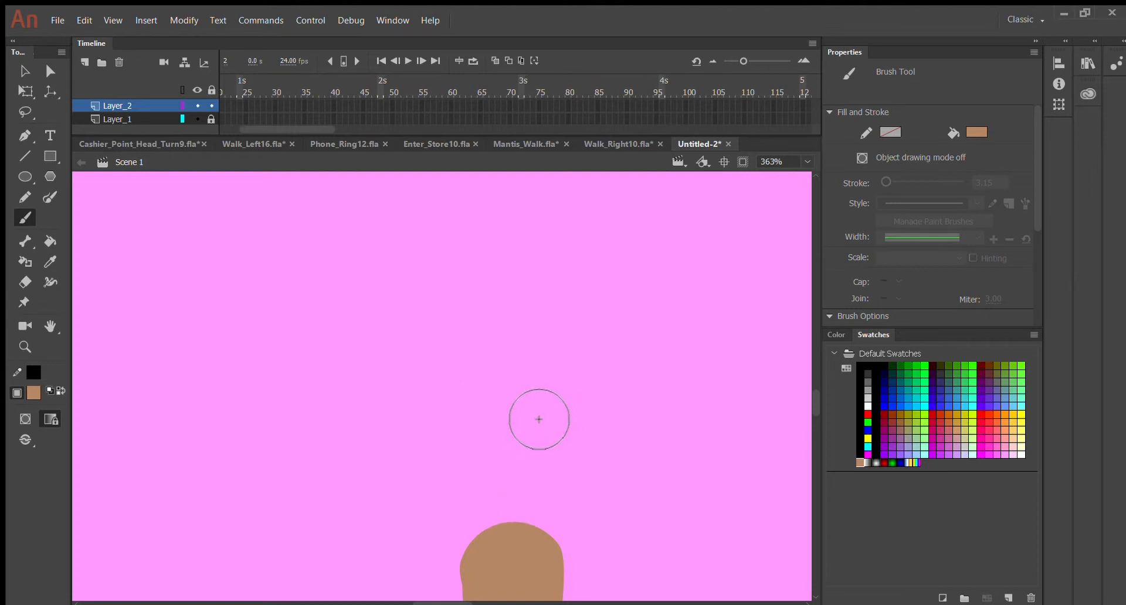
Paint a short, wide tan stroke above the leg and pull its lower edge down to join the thigh as a torso.
{"action": "left_click_drag", "start_coordinate": [480, 367], "coordinate": [524, 373]}
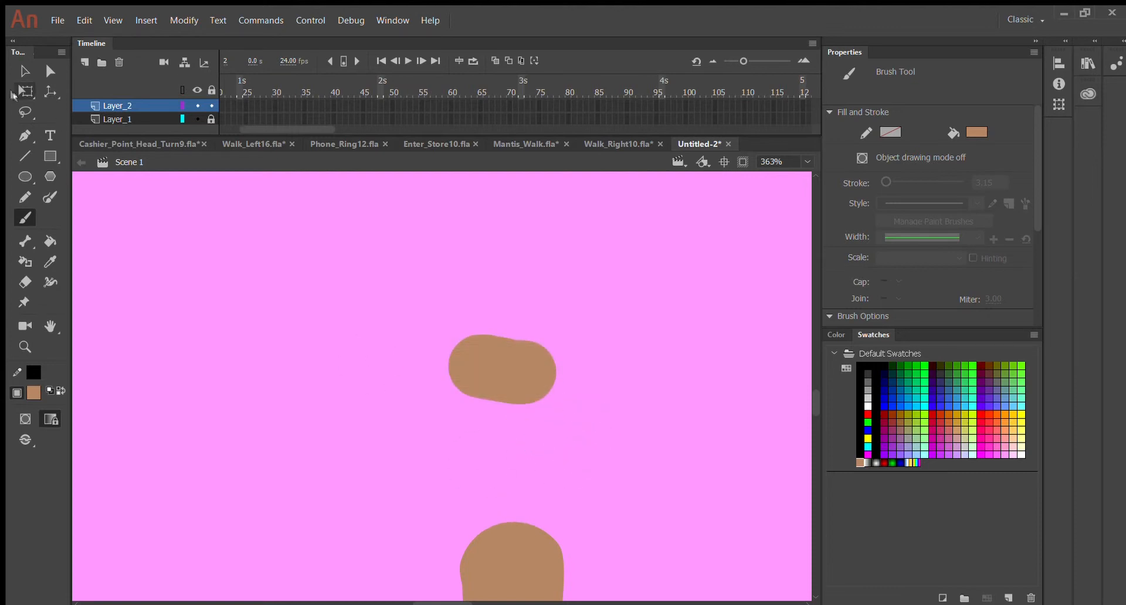
{"action": "left_click", "coordinate": [24, 70]}
{"action": "left_click_drag", "start_coordinate": [476, 399], "coordinate": [503, 516]}
{"action": "left_click_drag", "start_coordinate": [490, 472], "coordinate": [478, 535]}
{"action": "left_click_drag", "start_coordinate": [476, 393], "coordinate": [501, 557]}
{"action": "left_click_drag", "start_coordinate": [535, 397], "coordinate": [523, 565]}
{"action": "mouse_move", "coordinate": [502, 427]}
{"action": "left_mouse_down"}
{"action": "mouse_move", "coordinate": [479, 434]}
{"action": "mouse_move", "coordinate": [516, 419]}
{"action": "left_mouse_up"}
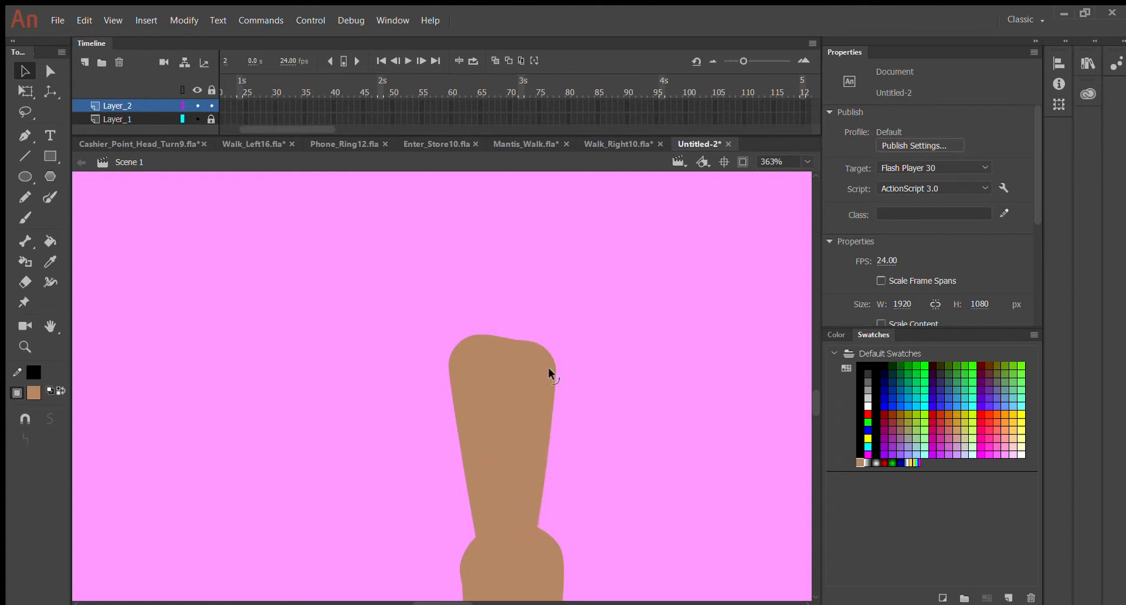
Curve the torso's right side and pull its top edge up into a rounded peak.
{"action": "left_click_drag", "start_coordinate": [548, 368], "coordinate": [539, 480]}
{"action": "left_click_drag", "start_coordinate": [545, 388], "coordinate": [509, 330]}
{"action": "left_click", "coordinate": [510, 339]}
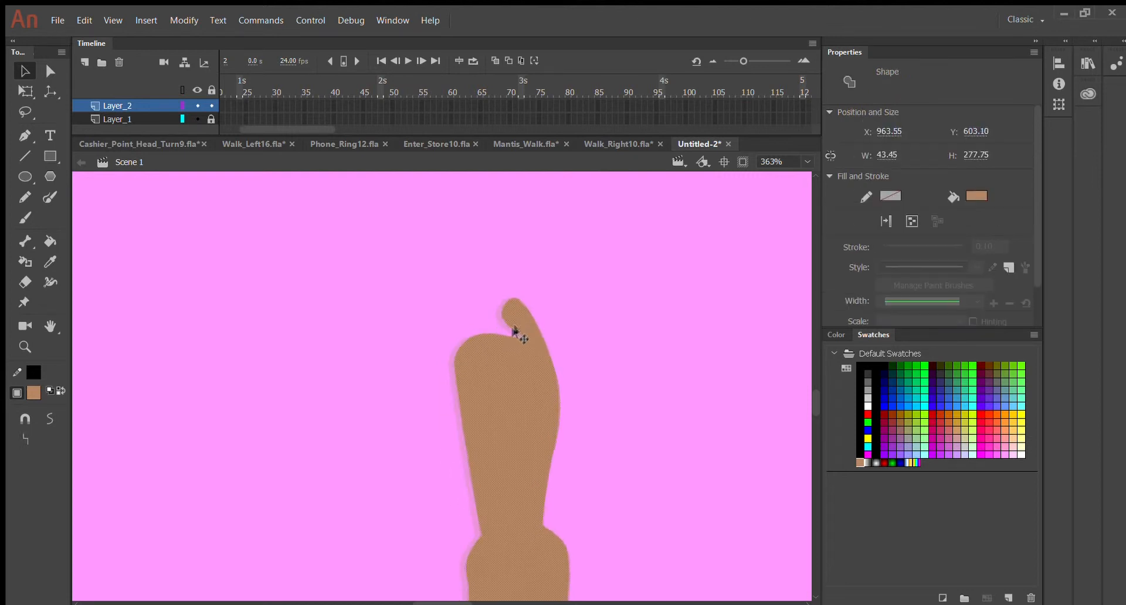
{"action": "left_click", "coordinate": [586, 337]}
{"action": "left_click_drag", "start_coordinate": [510, 323], "coordinate": [505, 301]}
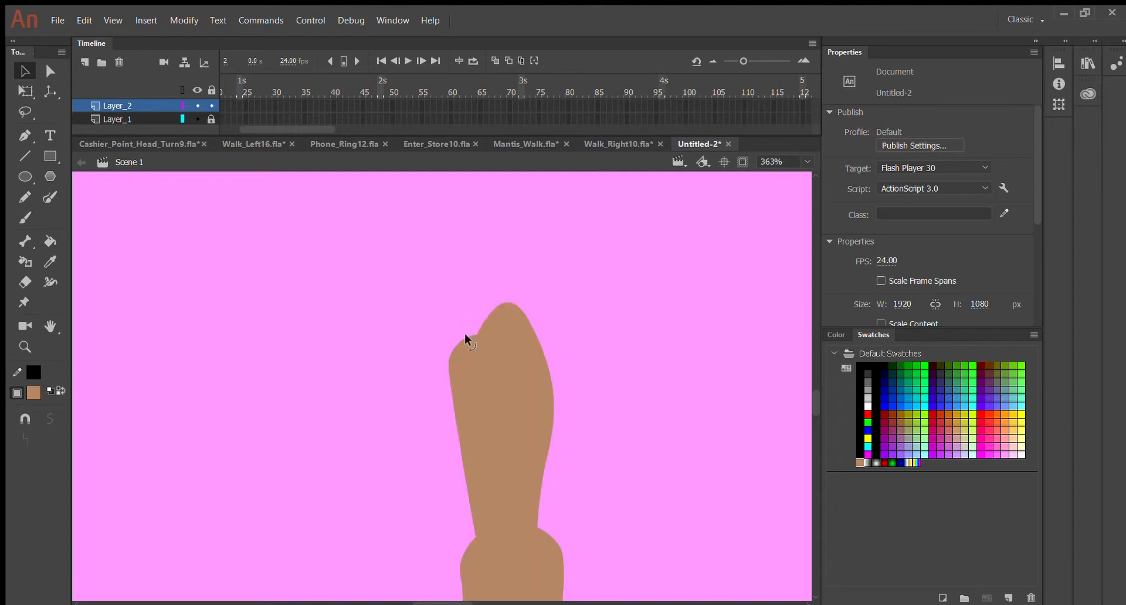
Round the torso's left shoulder and smooth the left side where the torso meets the thigh.
{"action": "mouse_move", "coordinate": [467, 335]}
{"action": "left_mouse_down"}
{"action": "mouse_move", "coordinate": [464, 304]}
{"action": "mouse_move", "coordinate": [503, 318]}
{"action": "mouse_move", "coordinate": [473, 317]}
{"action": "left_mouse_up"}
{"action": "left_click_drag", "start_coordinate": [452, 352], "coordinate": [453, 344]}
{"action": "left_click_drag", "start_coordinate": [445, 365], "coordinate": [446, 392]}
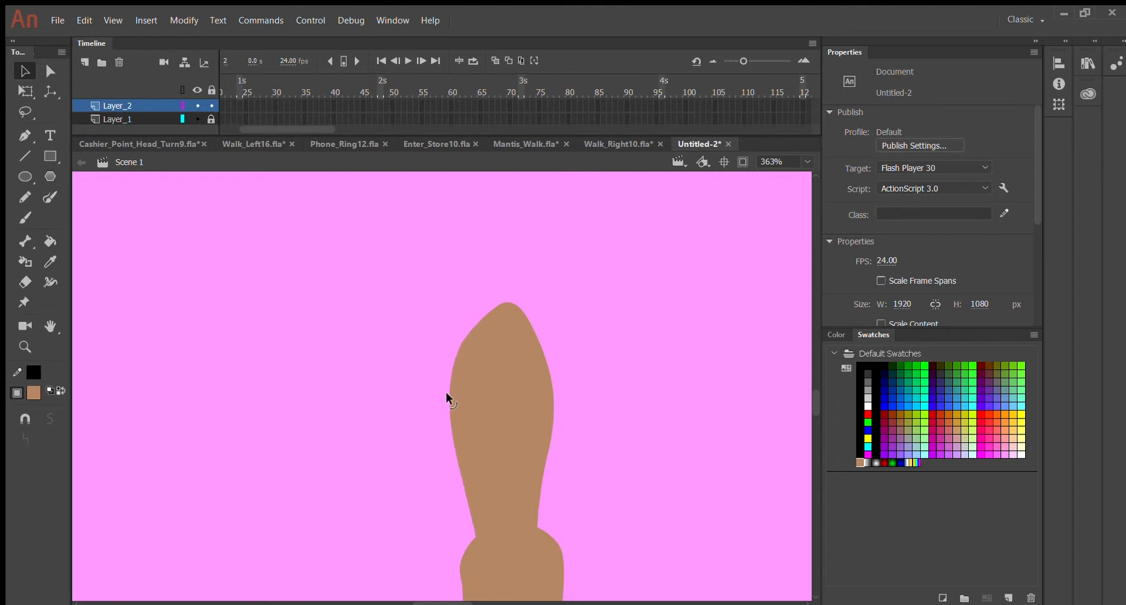
{"action": "scroll", "coordinate": [450, 358], "scroll_direction": "down", "scroll_amount": 5}
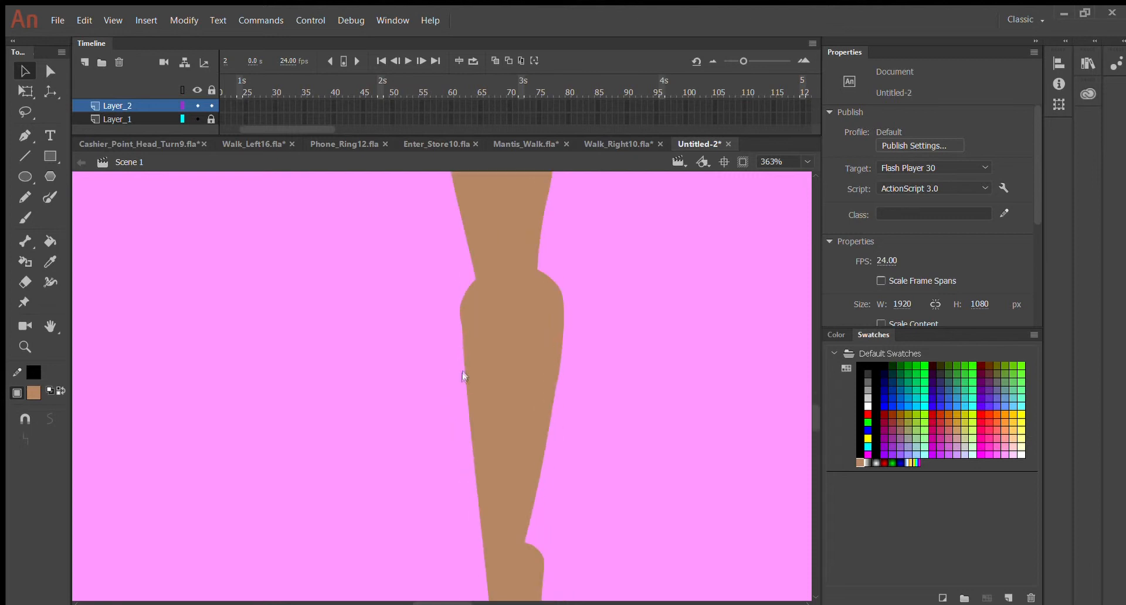
{"action": "left_click_drag", "start_coordinate": [474, 275], "coordinate": [474, 415]}
{"action": "key", "text": "ctrl+z"}
{"action": "scroll", "coordinate": [476, 404], "scroll_direction": "up", "scroll_amount": 5}
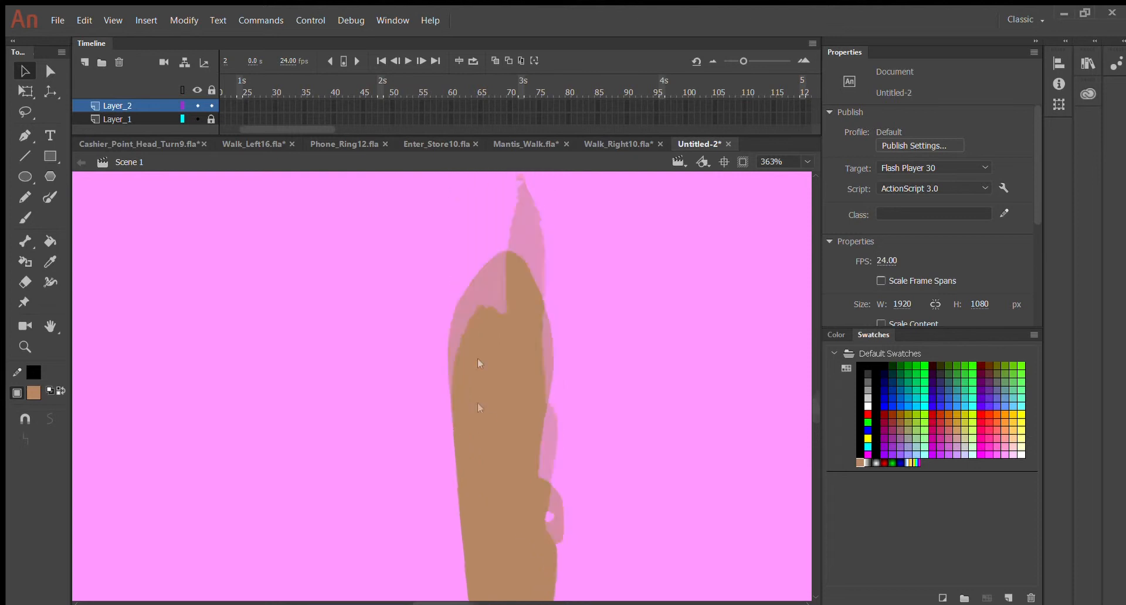
Paint two overlapping round tan dabs above the torso as the base of the head.
{"action": "left_click", "coordinate": [25, 218]}
{"action": "scroll", "coordinate": [527, 252], "scroll_direction": "up", "scroll_amount": 5}
{"action": "scroll", "coordinate": [504, 261], "scroll_direction": "up", "scroll_amount": 3}
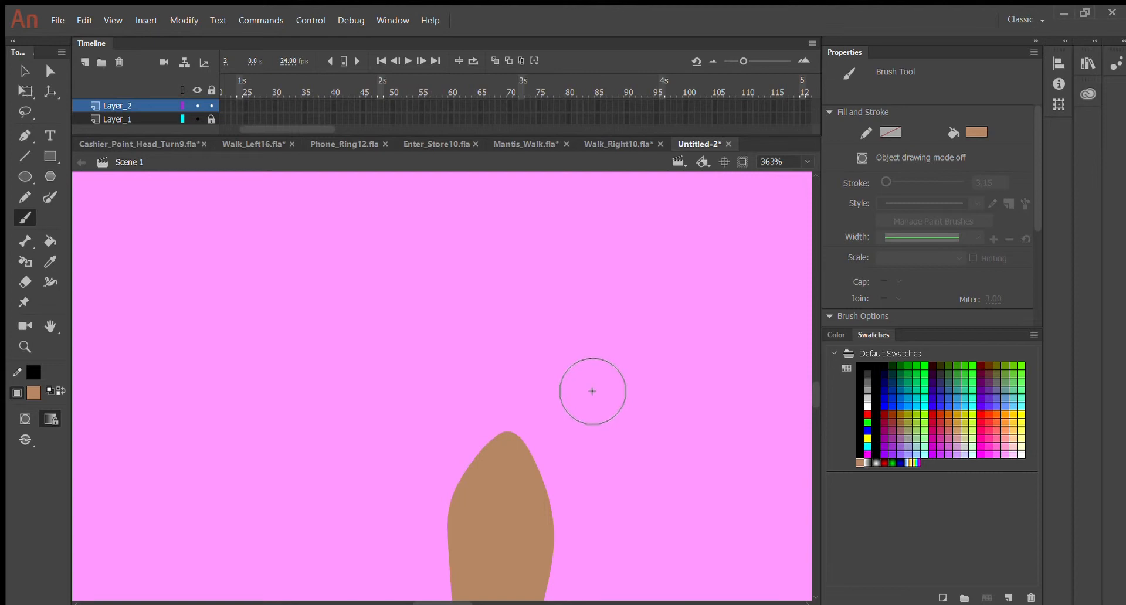
{"action": "left_click", "coordinate": [533, 332]}
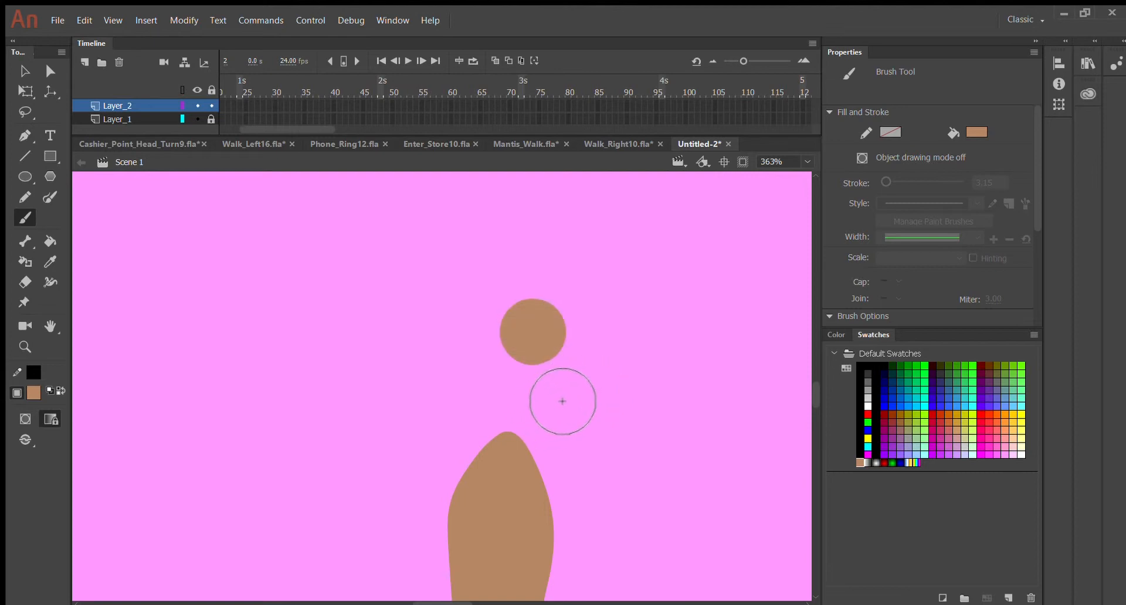
{"action": "left_click", "coordinate": [496, 340]}
Pull the head's lower left edge down into a pointed chin and smooth the jaw and the crown.
{"action": "left_click", "coordinate": [25, 71]}
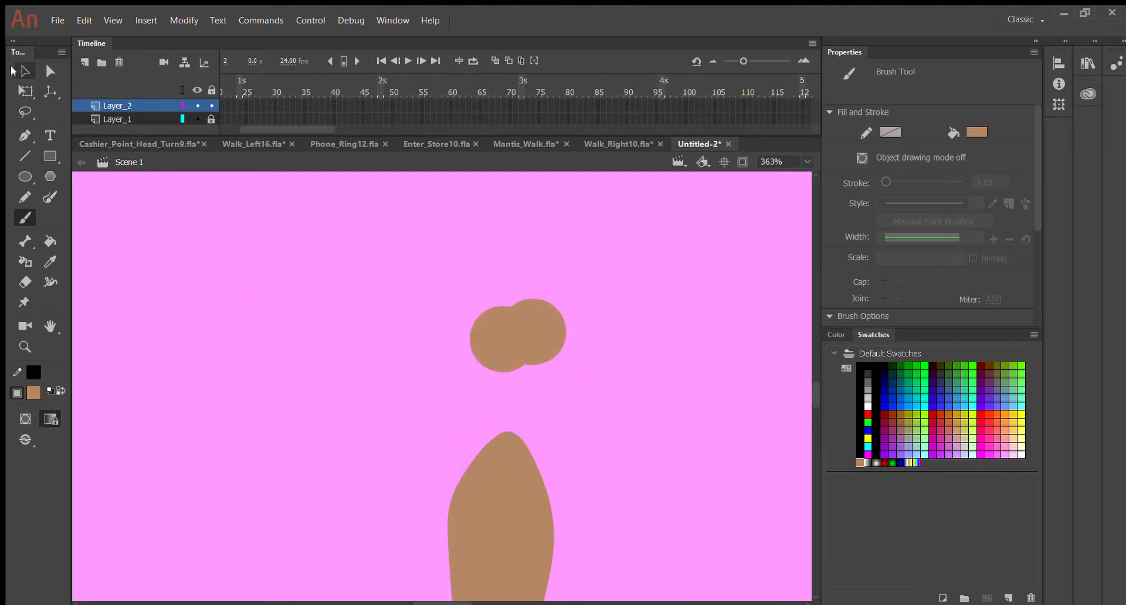
{"action": "left_click_drag", "start_coordinate": [474, 351], "coordinate": [475, 394]}
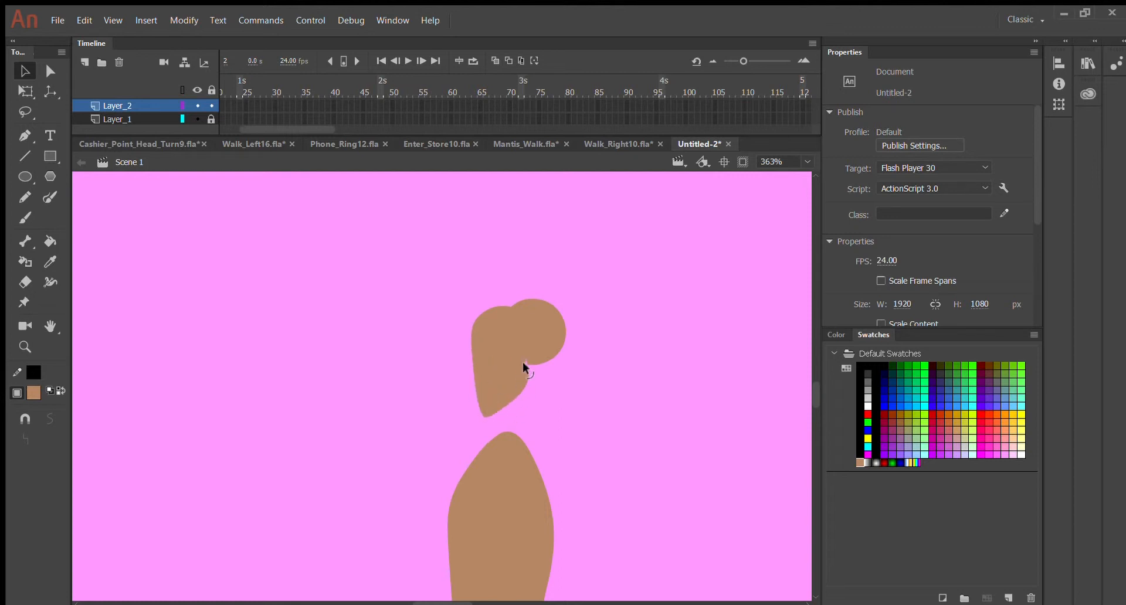
{"action": "left_click_drag", "start_coordinate": [529, 361], "coordinate": [524, 357]}
{"action": "left_click_drag", "start_coordinate": [489, 296], "coordinate": [507, 255]}
{"action": "key", "text": "ctrl+z"}
{"action": "mouse_move", "coordinate": [510, 299]}
{"action": "left_mouse_down"}
{"action": "mouse_move", "coordinate": [475, 307]}
{"action": "mouse_move", "coordinate": [504, 298]}
{"action": "left_mouse_up"}
Add two small tan dabs along the front of the face and shape the upper one into a pointed nose.
{"action": "left_click", "coordinate": [25, 217]}
{"action": "key", "text": "ctrl+equal"}
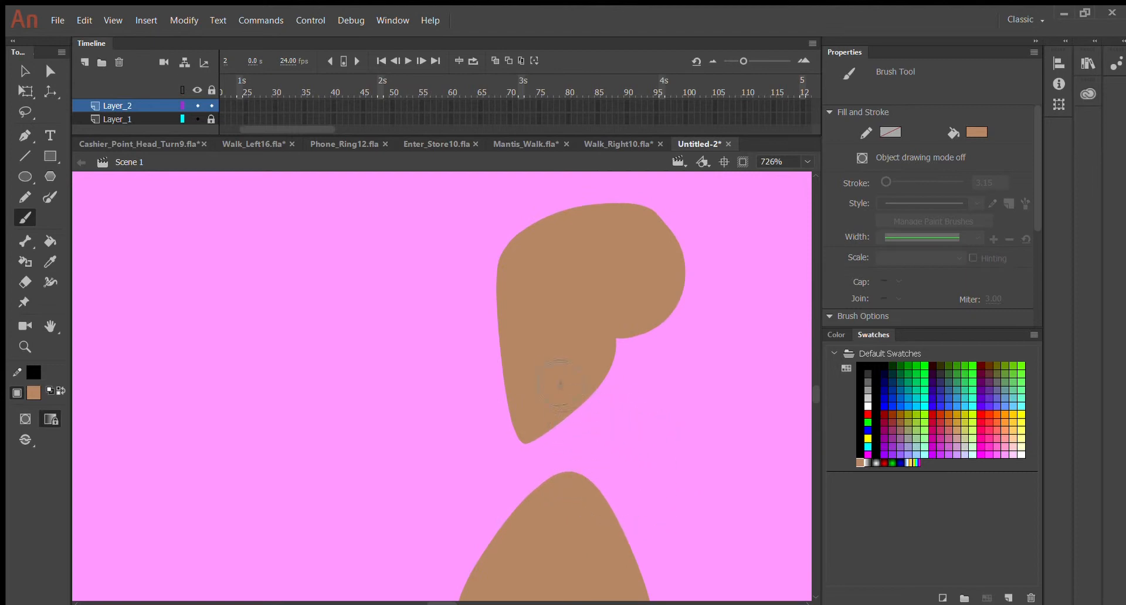
{"action": "left_click", "coordinate": [491, 333]}
{"action": "left_click", "coordinate": [501, 387]}
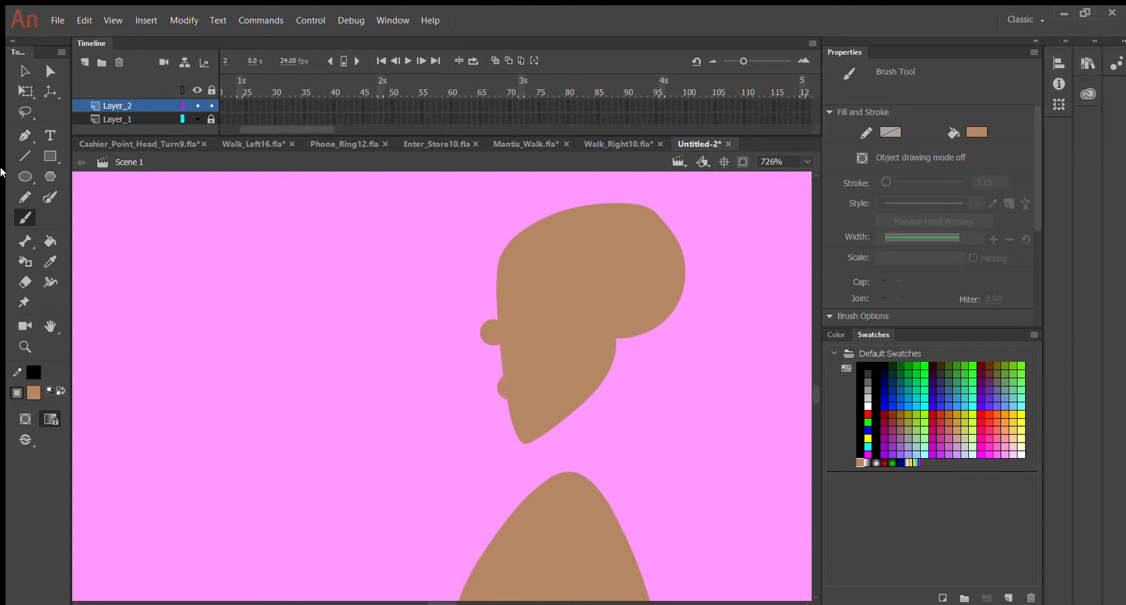
{"action": "left_click", "coordinate": [20, 70]}
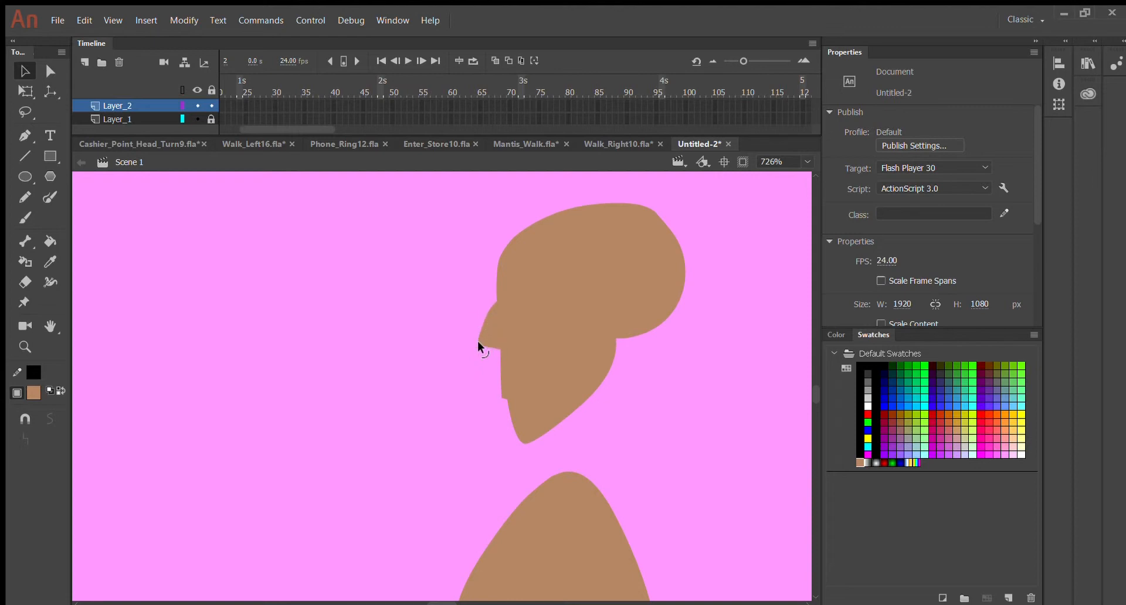
Pull the torso's peak up behind the chin to form a neck.
{"action": "scroll", "coordinate": [649, 333], "scroll_direction": "down", "scroll_amount": 5}
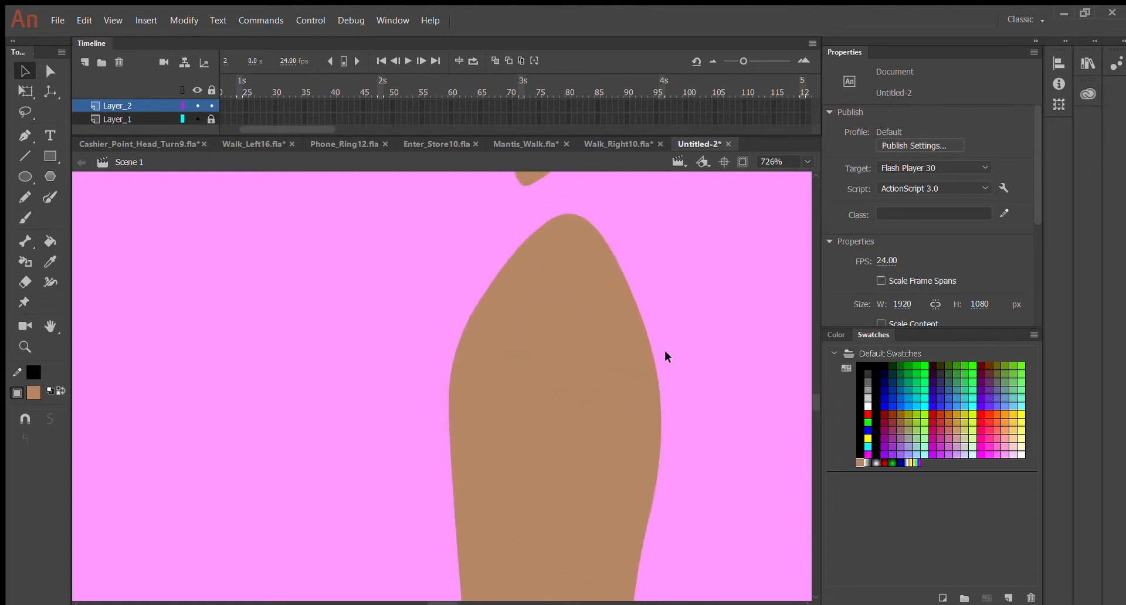
{"action": "scroll", "coordinate": [736, 334], "scroll_direction": "up", "scroll_amount": 5}
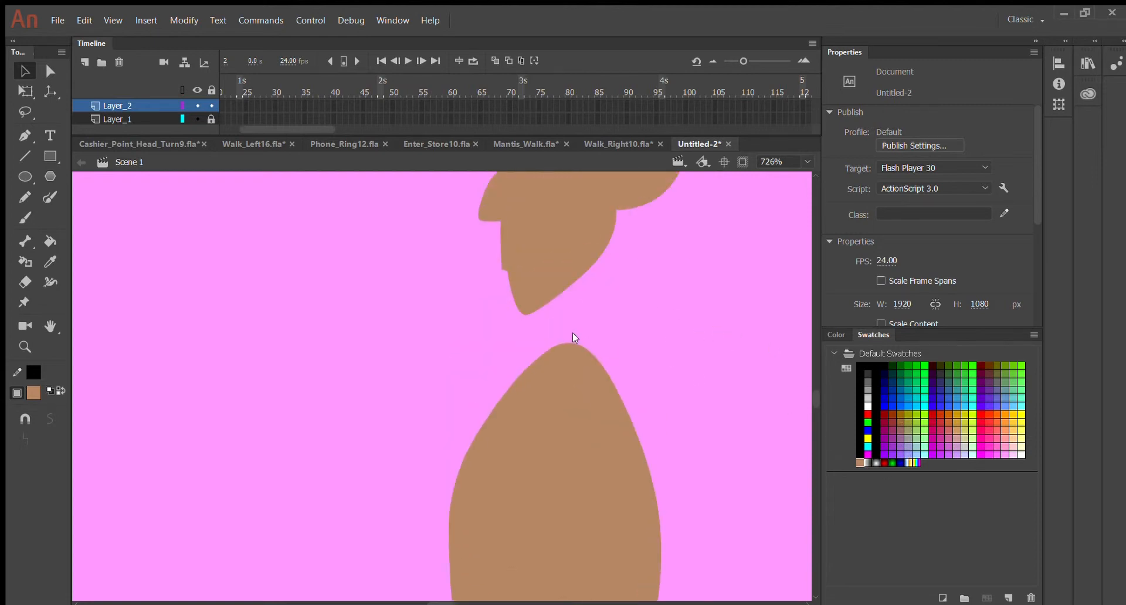
{"action": "left_click_drag", "start_coordinate": [570, 342], "coordinate": [586, 259]}
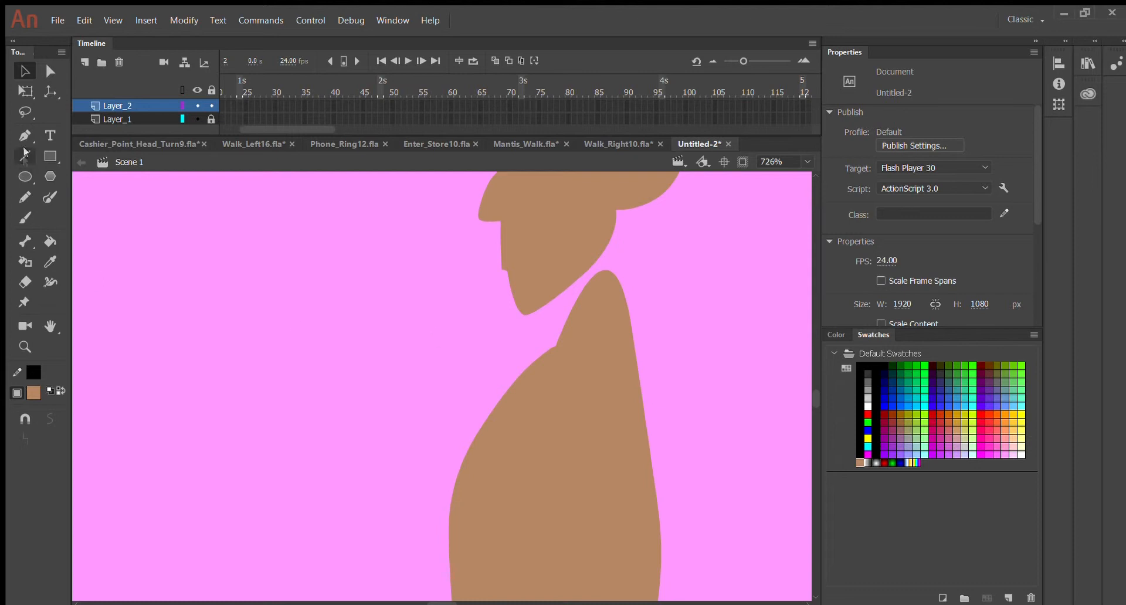
Select the neck with the Lasso tool and recolour it a darker reddish brown.
{"action": "left_click", "coordinate": [25, 111]}
{"action": "mouse_move", "coordinate": [608, 264]}
{"action": "left_mouse_down"}
{"action": "mouse_move", "coordinate": [548, 319]}
{"action": "mouse_move", "coordinate": [543, 352]}
{"action": "mouse_move", "coordinate": [598, 360]}
{"action": "mouse_move", "coordinate": [674, 337]}
{"action": "mouse_move", "coordinate": [661, 244]}
{"action": "left_mouse_up"}
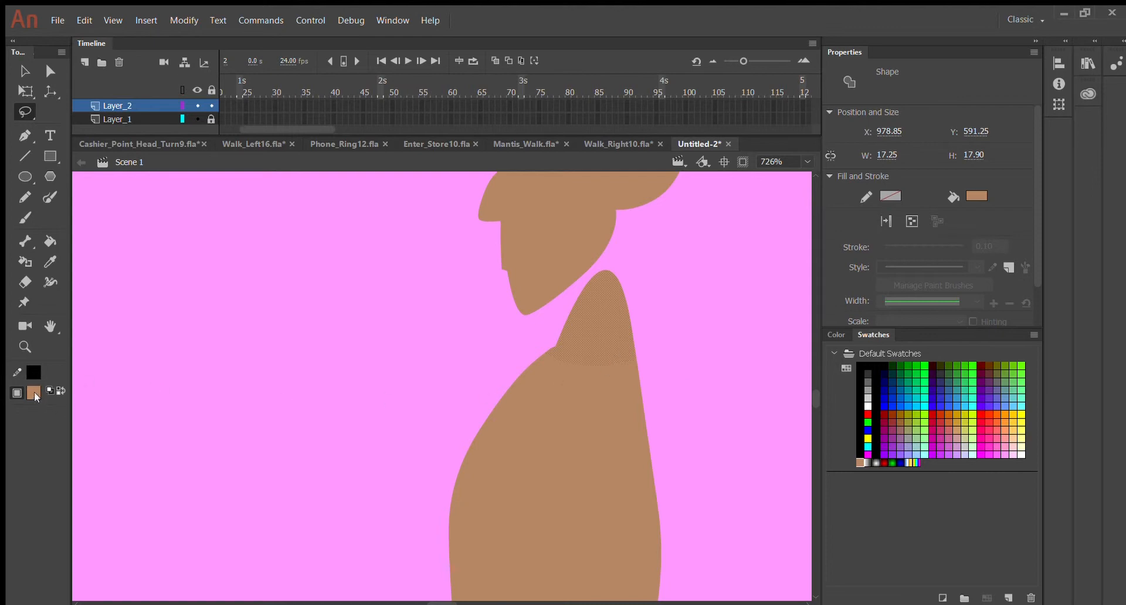
{"action": "left_click", "coordinate": [282, 404]}
{"action": "left_click", "coordinate": [295, 349]}
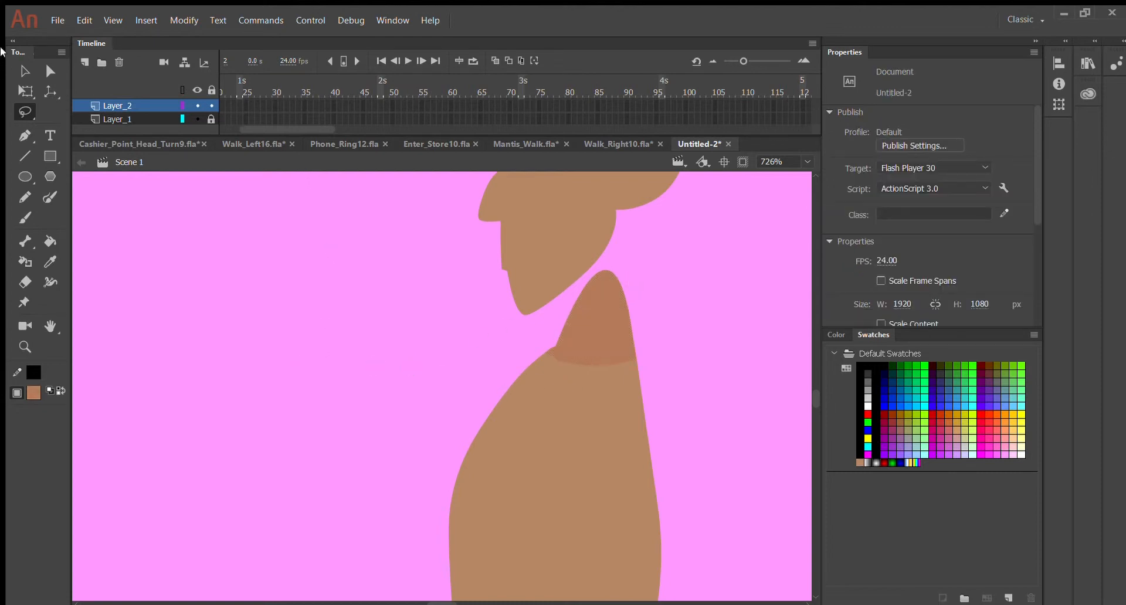
Smooth the front edge of the neck where it meets the torso.
{"action": "left_click", "coordinate": [25, 71]}
{"action": "key", "text": "ctrl+="}
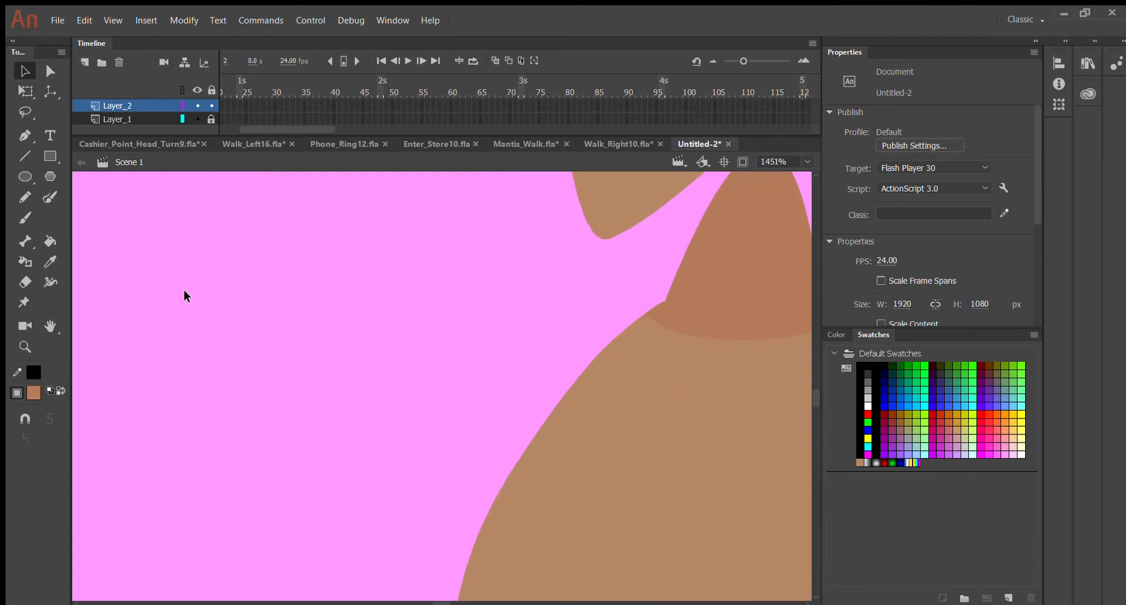
{"action": "scroll", "coordinate": [474, 359], "scroll_direction": "up", "scroll_amount": 3}
{"action": "scroll", "coordinate": [691, 428], "scroll_direction": "down", "scroll_amount": 1}
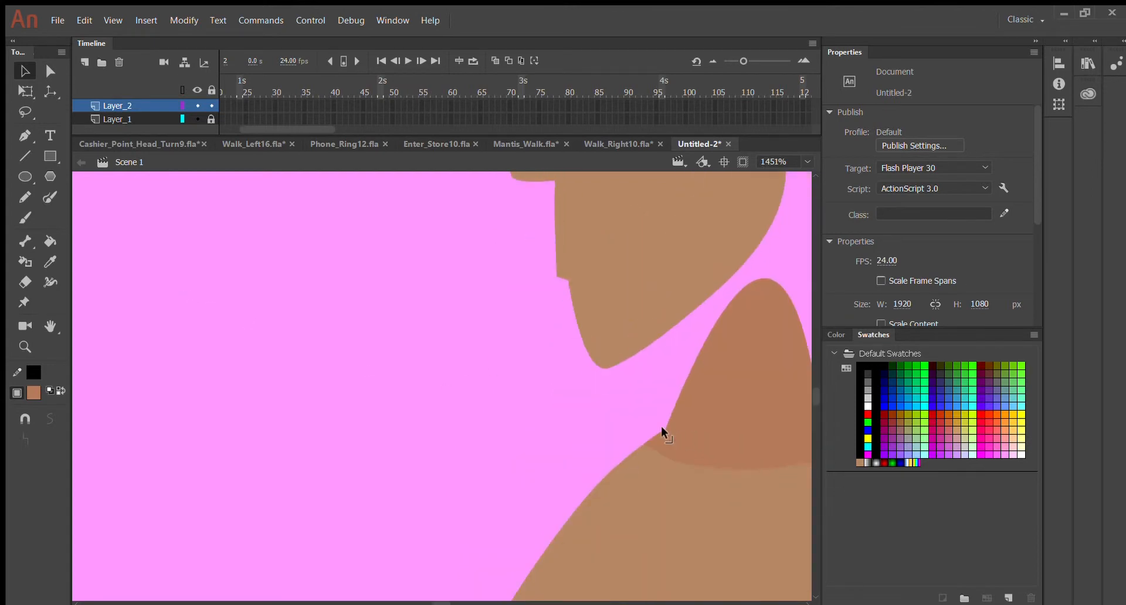
{"action": "left_click_drag", "start_coordinate": [660, 431], "coordinate": [663, 334]}
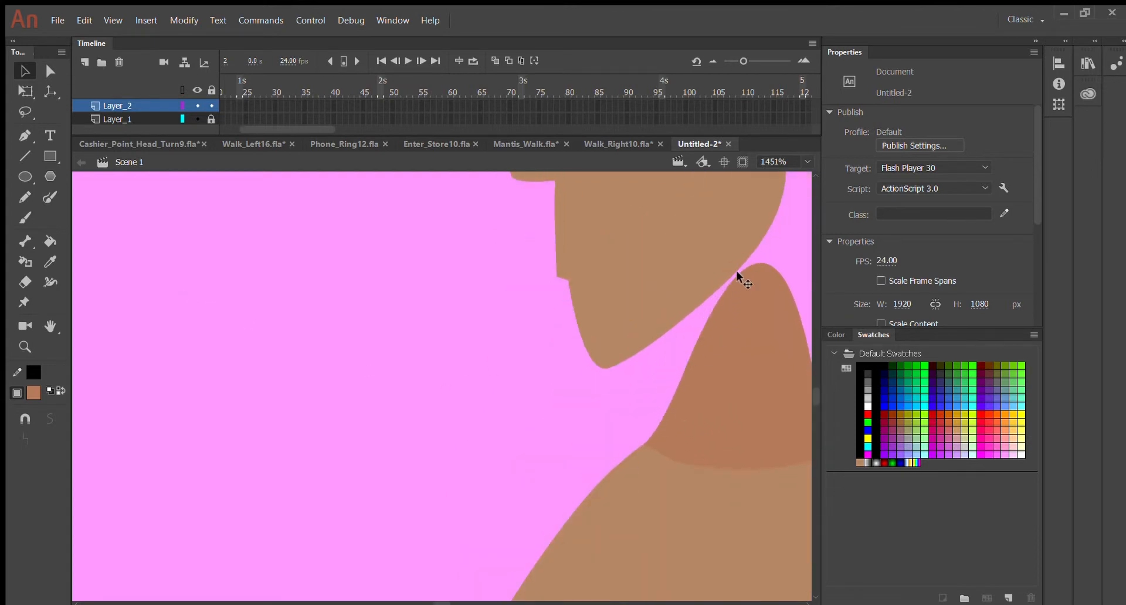
{"action": "left_click_drag", "start_coordinate": [736, 272], "coordinate": [732, 300]}
{"action": "key", "text": "ctrl+z"}
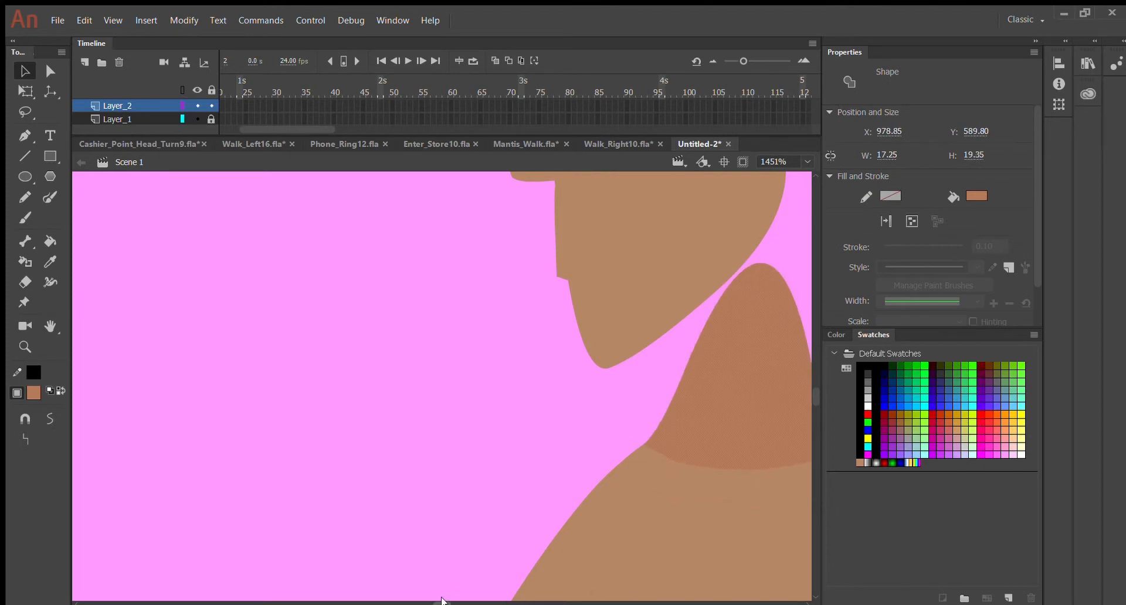
Cut away the rounded tip of the neck to flatten its top, and delete the leftover sliver beside the jaw.
{"action": "mouse_move", "coordinate": [442, 602]}
{"action": "left_mouse_down"}
{"action": "mouse_move", "coordinate": [477, 603]}
{"action": "mouse_move", "coordinate": [453, 603]}
{"action": "left_mouse_up"}
{"action": "left_click", "coordinate": [472, 221]}
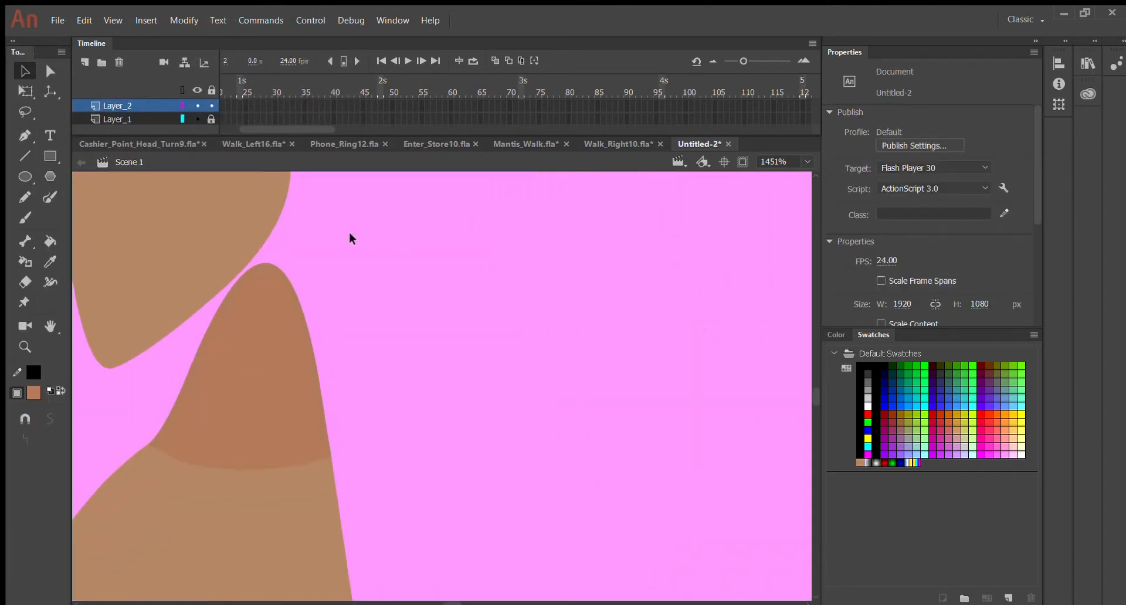
{"action": "left_click_drag", "start_coordinate": [343, 250], "coordinate": [282, 289]}
{"action": "key", "text": "Delete"}
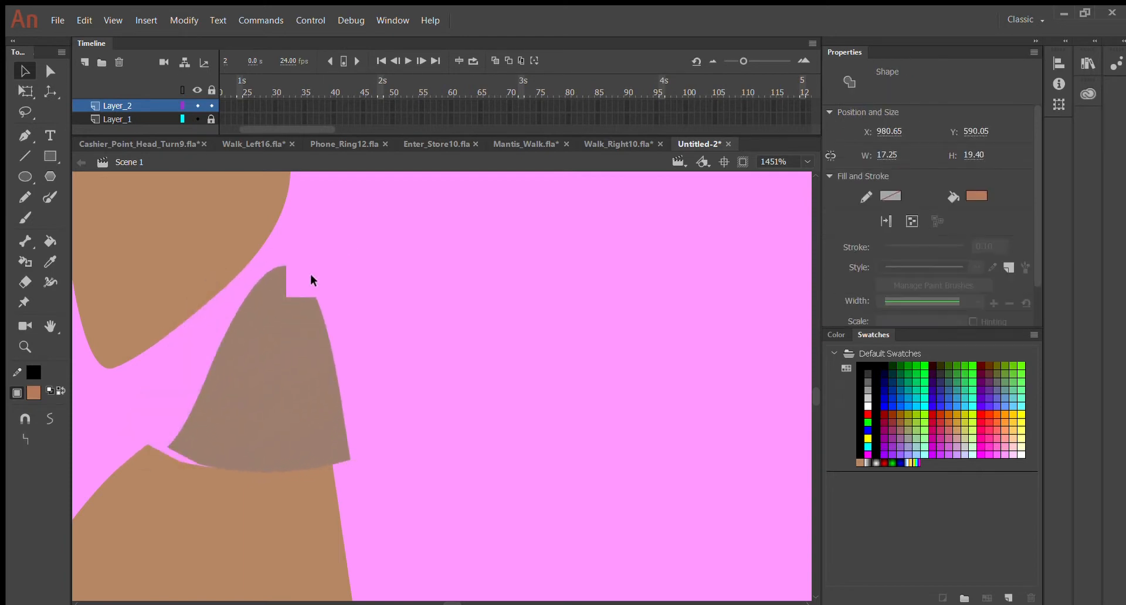
{"action": "key", "text": "ctrl+z"}
{"action": "left_click", "coordinate": [307, 272]}
{"action": "key", "text": "ctrl+z"}
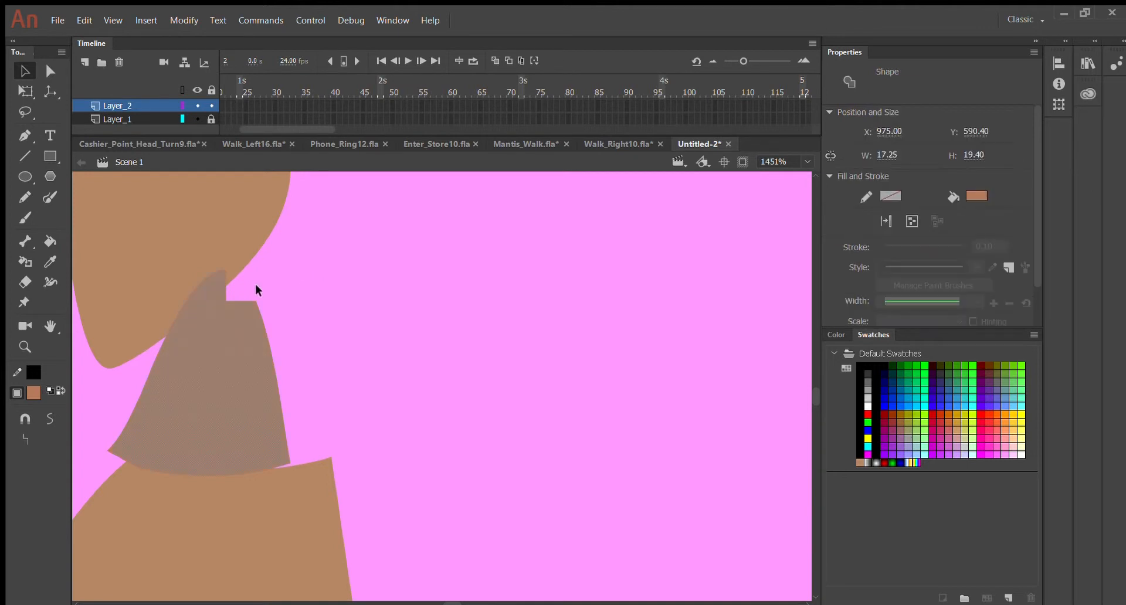
{"action": "key", "text": "ctrl+z"}
{"action": "left_click", "coordinate": [316, 267]}
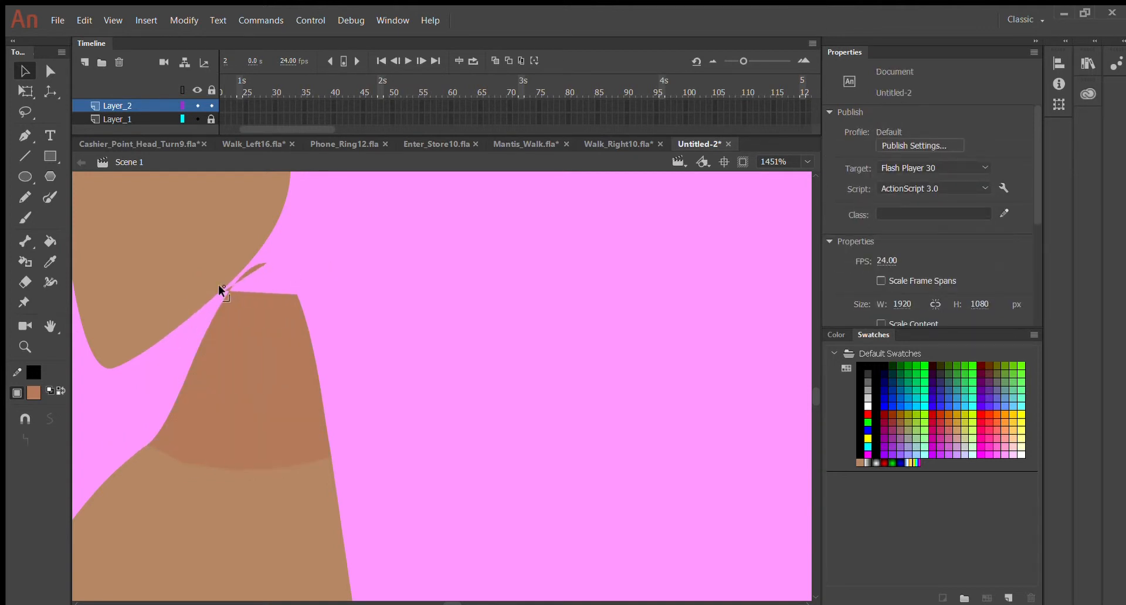
{"action": "left_click", "coordinate": [245, 269]}
{"action": "key", "text": "Delete"}
Pull the neck's front corner to the jaw, curve its front edge, and extend the rear corner up to the back of the head.
{"action": "left_click_drag", "start_coordinate": [228, 289], "coordinate": [187, 324]}
{"action": "left_click", "coordinate": [176, 316]}
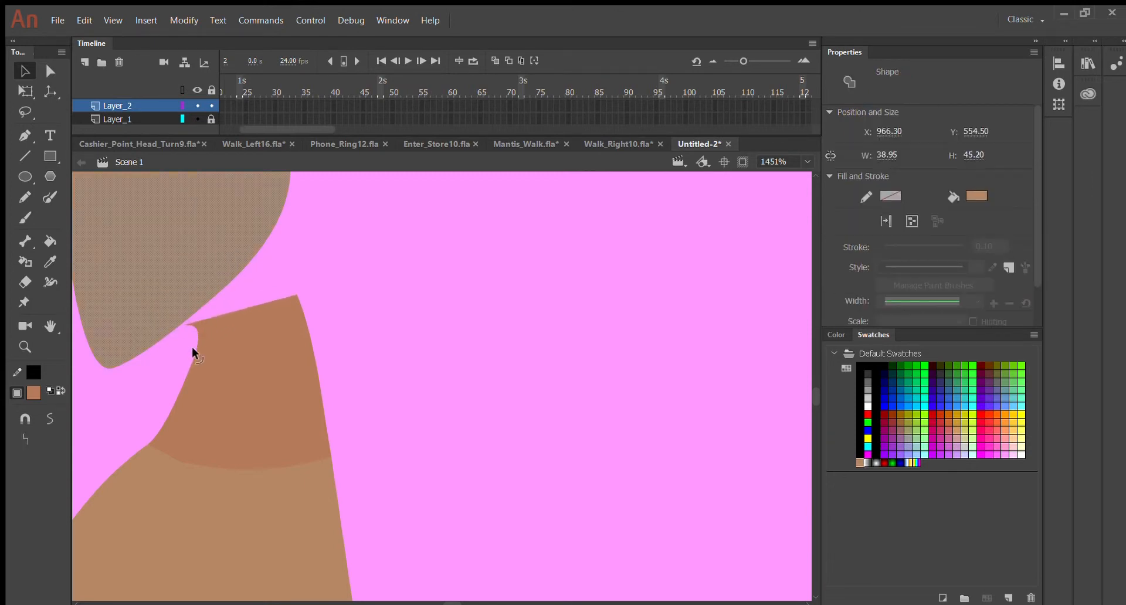
{"action": "left_click", "coordinate": [218, 306]}
{"action": "left_click_drag", "start_coordinate": [194, 334], "coordinate": [185, 345]}
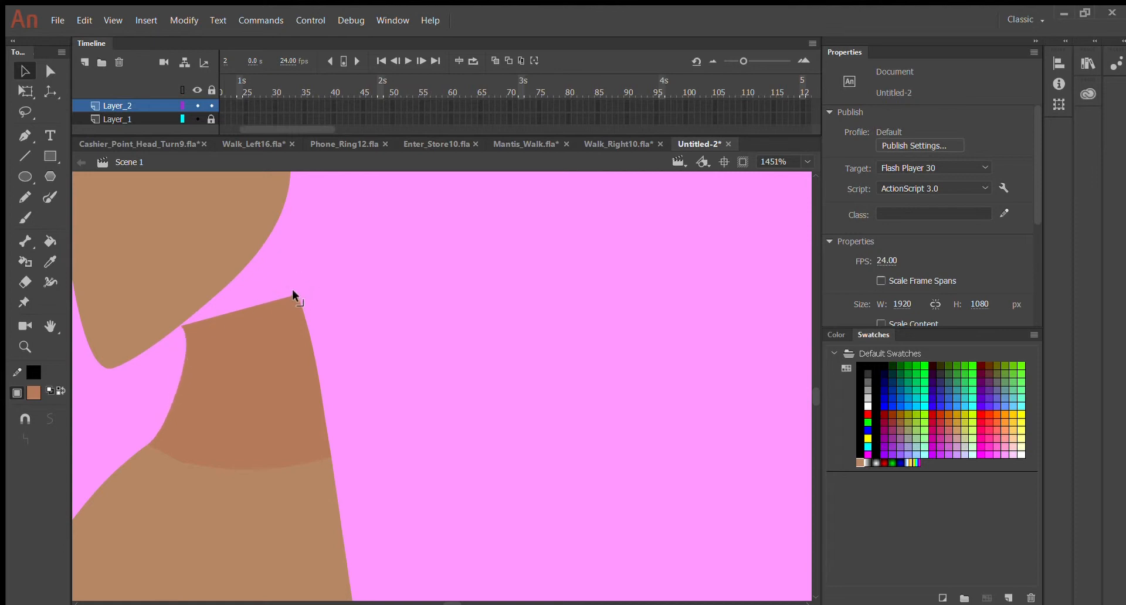
{"action": "left_click_drag", "start_coordinate": [292, 290], "coordinate": [281, 199]}
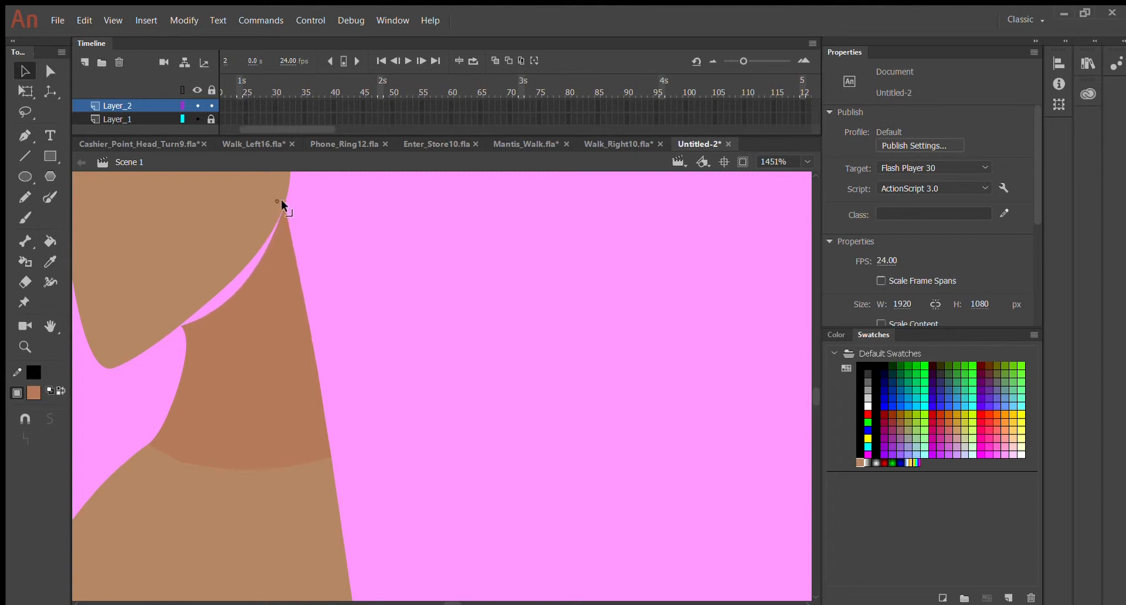
Curve the neck's upper edge against the jaw to close the gap between head and neck.
{"action": "left_click", "coordinate": [239, 281]}
{"action": "left_click", "coordinate": [325, 268]}
{"action": "left_click_drag", "start_coordinate": [240, 275], "coordinate": [245, 255]}
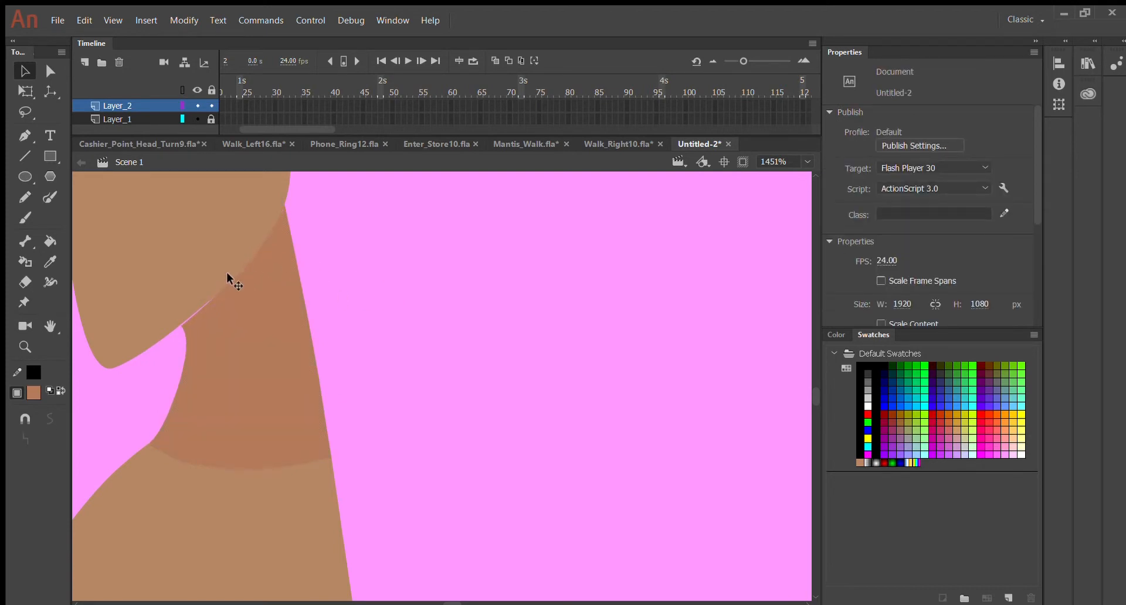
{"action": "left_click_drag", "start_coordinate": [188, 302], "coordinate": [191, 308]}
Examine how the head, neck and torso join and how the figure's proportions look.
{"action": "scroll", "coordinate": [191, 308], "scroll_direction": "up", "scroll_amount": 3}
{"action": "key", "text": "ctrl+minus"}
{"action": "key", "text": "ctrl+minus"}
{"action": "key", "text": "ctrl+minus"}
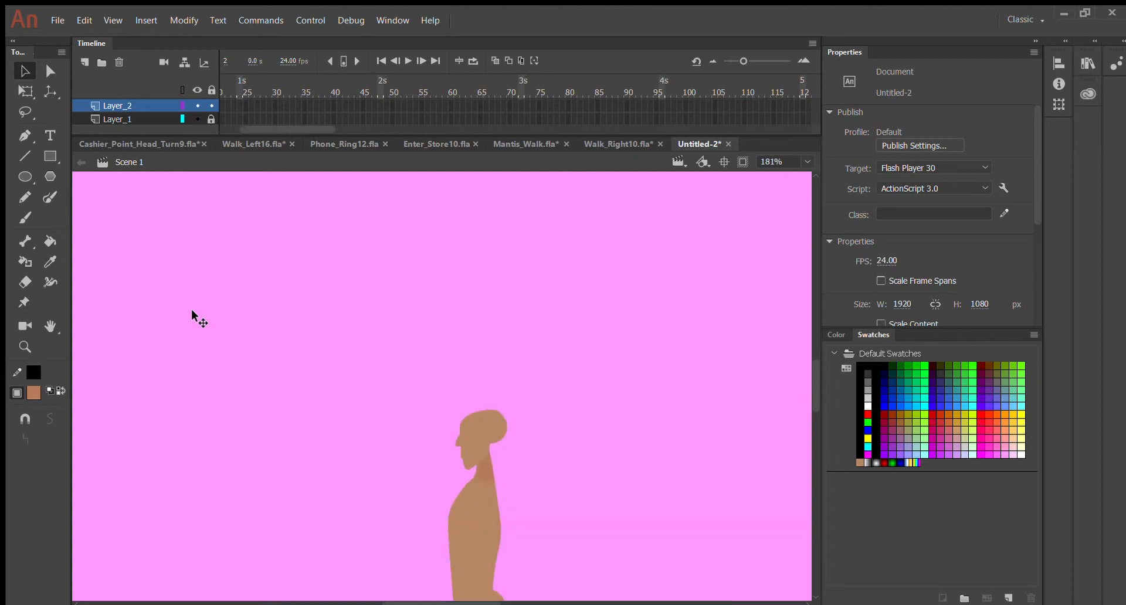
{"action": "key", "text": "ctrl+equal"}
{"action": "key", "text": "ctrl+equal"}
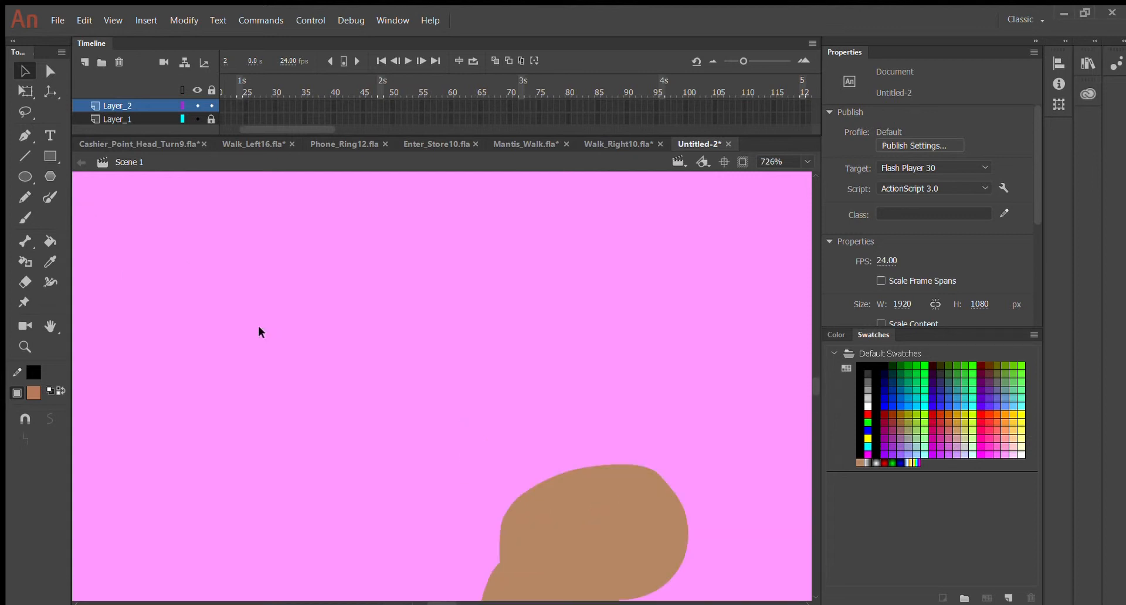
{"action": "scroll", "coordinate": [523, 403], "scroll_direction": "down", "scroll_amount": 8}
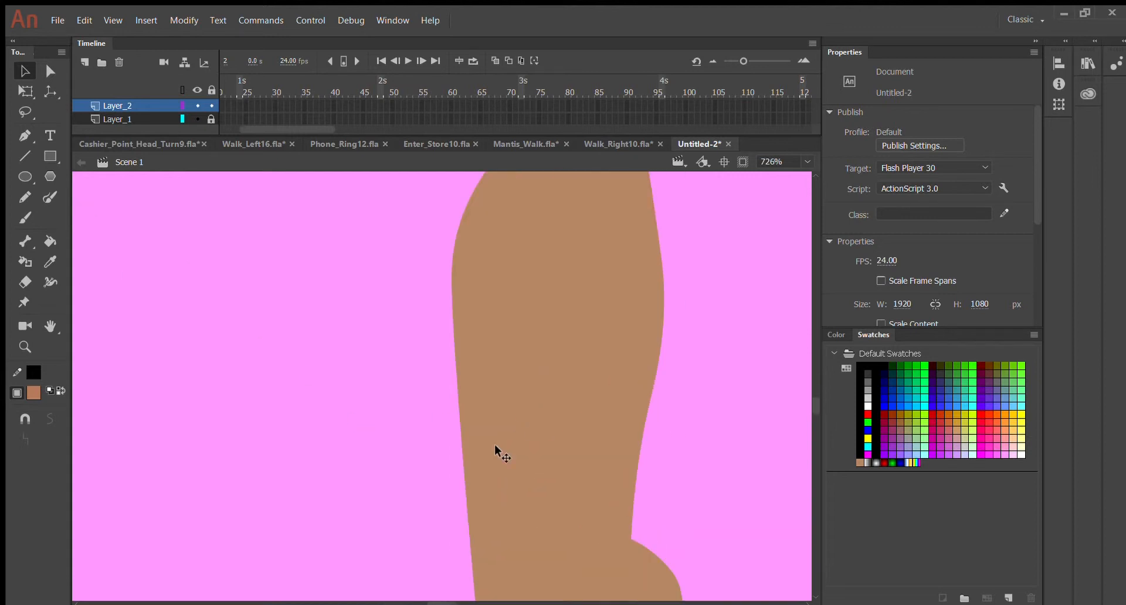
{"action": "key", "text": "ctrl+minus"}
{"action": "scroll", "coordinate": [494, 445], "scroll_direction": "up", "scroll_amount": 5}
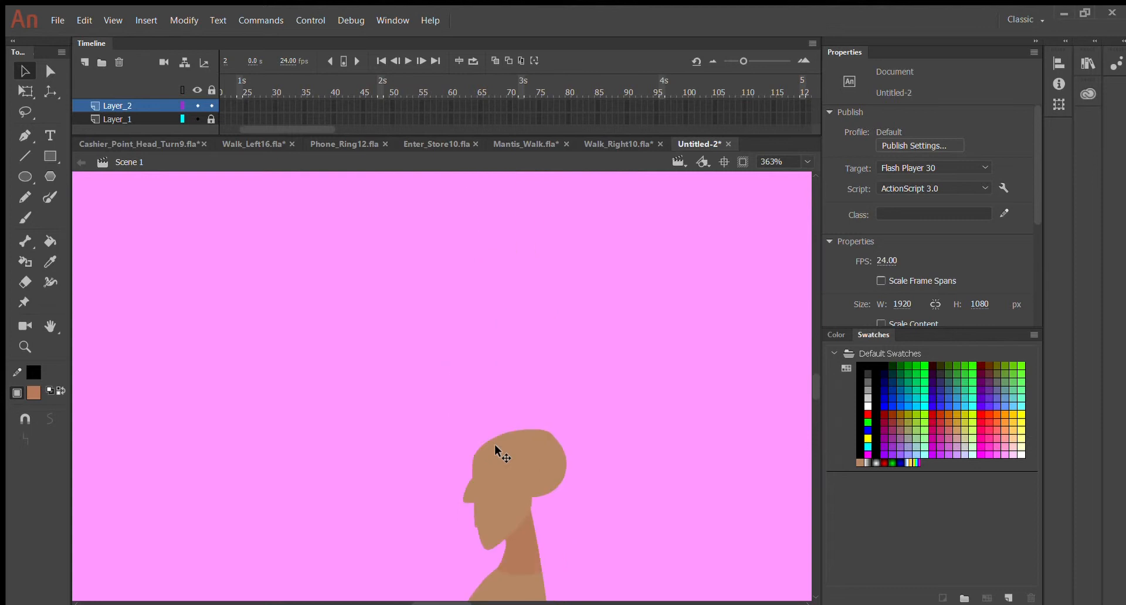
{"action": "scroll", "coordinate": [772, 357], "scroll_direction": "down", "scroll_amount": 2}
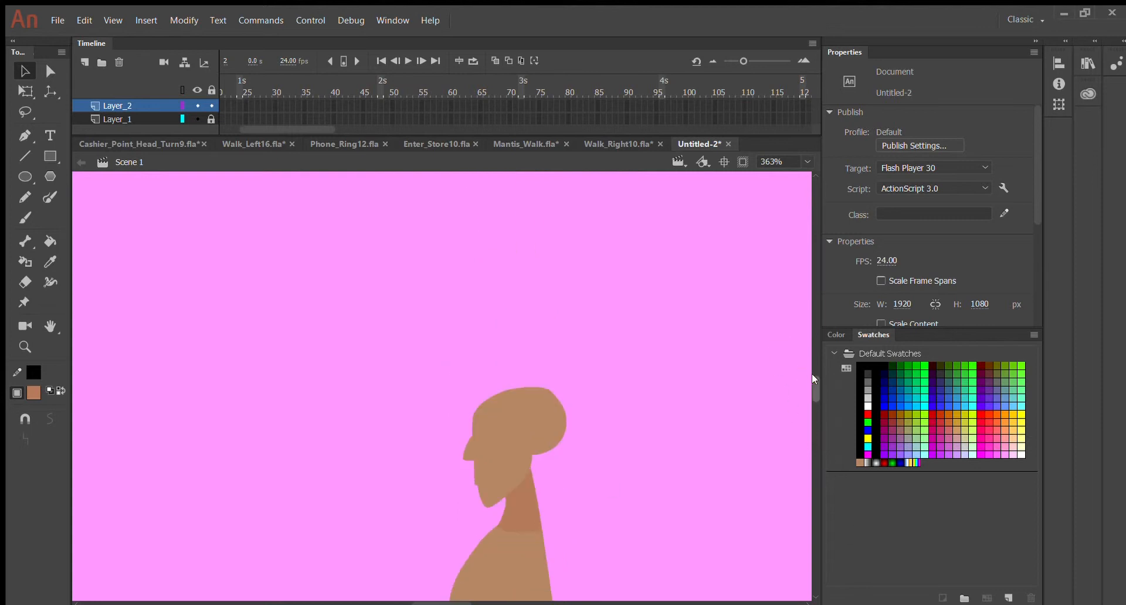
Select the torso from neckline to upper thigh with the Lasso tool and fill it with bright pink.
{"action": "left_click_drag", "start_coordinate": [812, 379], "coordinate": [814, 393]}
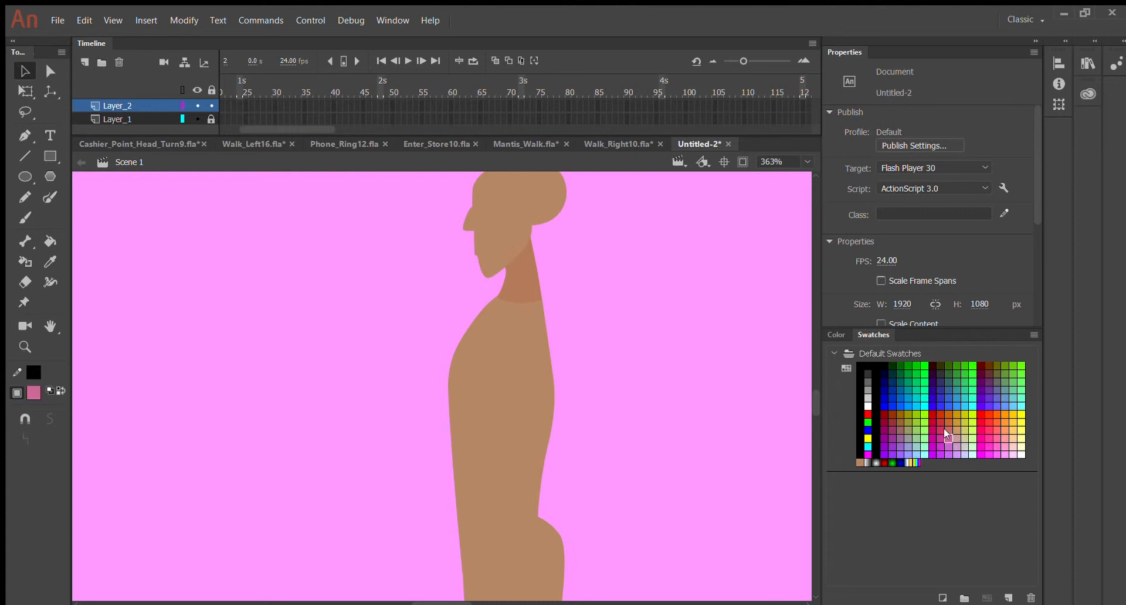
{"action": "left_click", "coordinate": [997, 437]}
{"action": "left_click", "coordinate": [20, 110]}
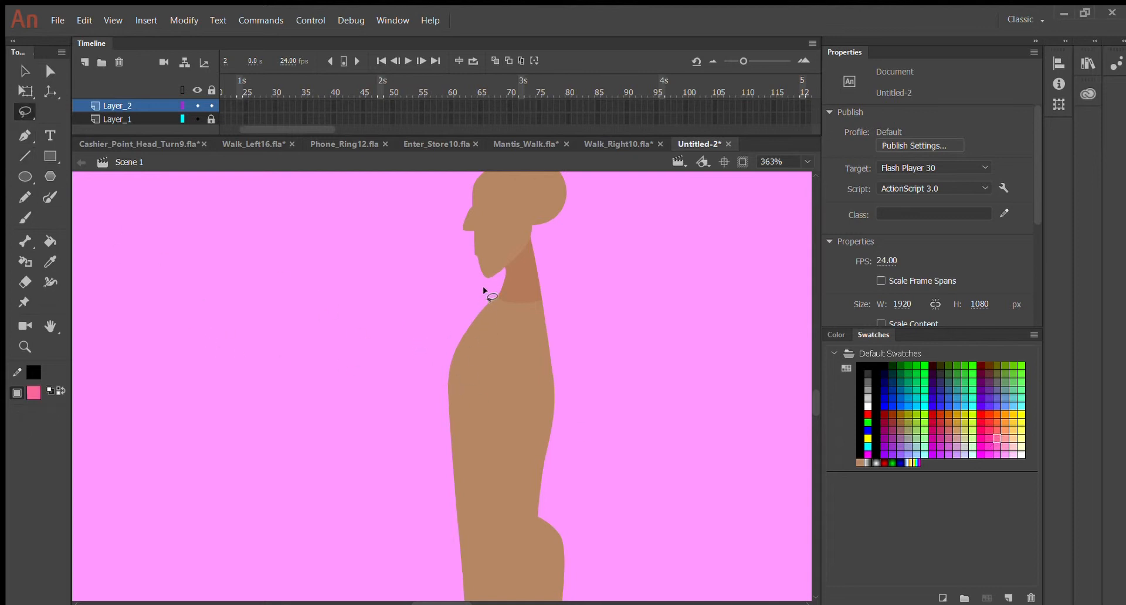
{"action": "mouse_move", "coordinate": [487, 292]}
{"action": "left_mouse_down"}
{"action": "mouse_move", "coordinate": [591, 345]}
{"action": "mouse_move", "coordinate": [601, 370]}
{"action": "mouse_move", "coordinate": [520, 292]}
{"action": "mouse_move", "coordinate": [541, 293]}
{"action": "mouse_move", "coordinate": [584, 360]}
{"action": "mouse_move", "coordinate": [586, 448]}
{"action": "mouse_move", "coordinate": [584, 569]}
{"action": "mouse_move", "coordinate": [515, 582]}
{"action": "mouse_move", "coordinate": [520, 595]}
{"action": "mouse_move", "coordinate": [443, 581]}
{"action": "mouse_move", "coordinate": [429, 472]}
{"action": "mouse_move", "coordinate": [435, 361]}
{"action": "mouse_move", "coordinate": [495, 293]}
{"action": "left_mouse_up"}
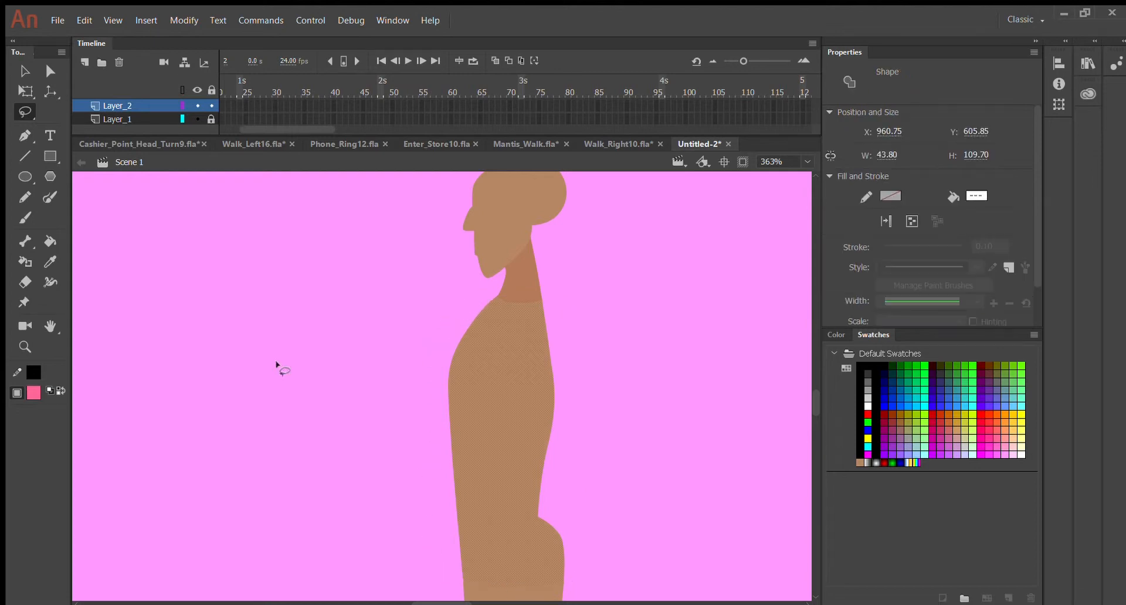
{"action": "left_click", "coordinate": [50, 241]}
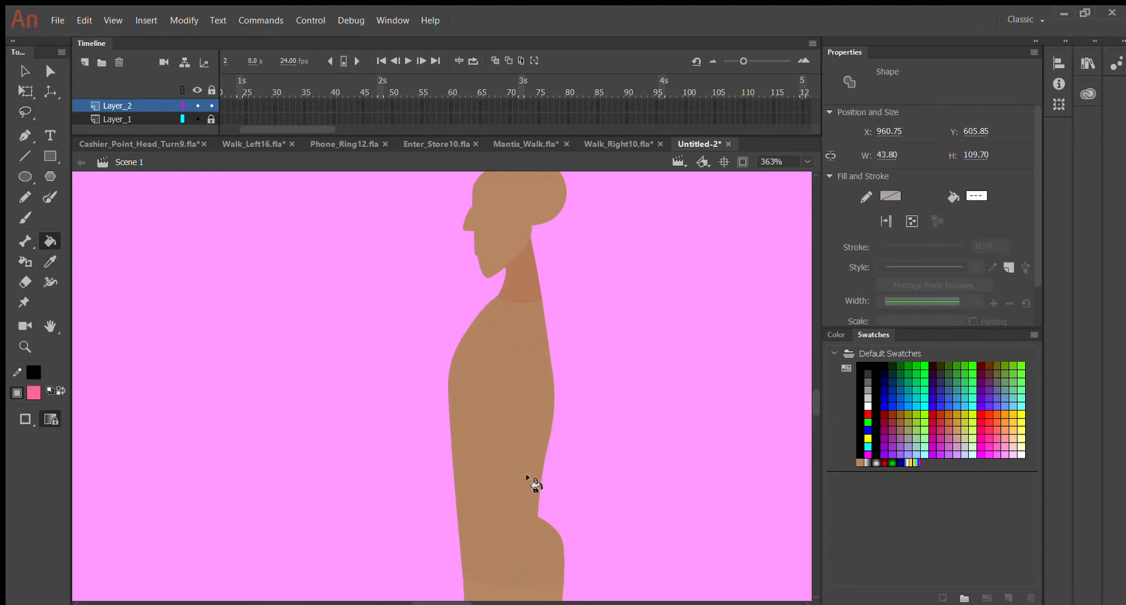
{"action": "left_click", "coordinate": [513, 467]}
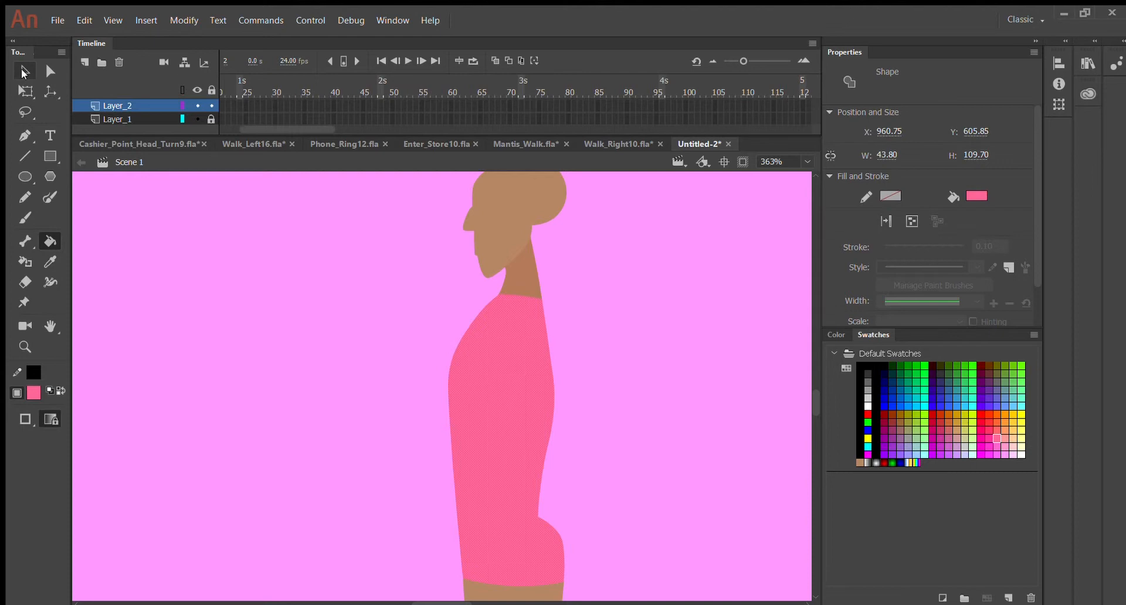
Widen the pink garment to about 52 px while keeping its height.
{"action": "left_click", "coordinate": [23, 71]}
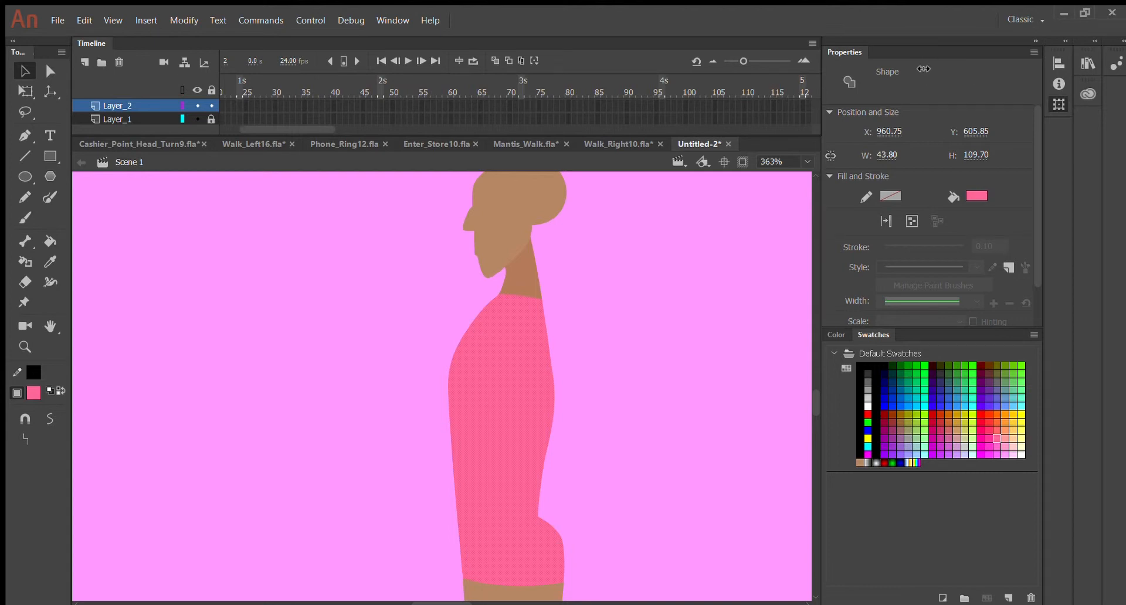
{"action": "left_click_drag", "start_coordinate": [924, 68], "coordinate": [940, 68]}
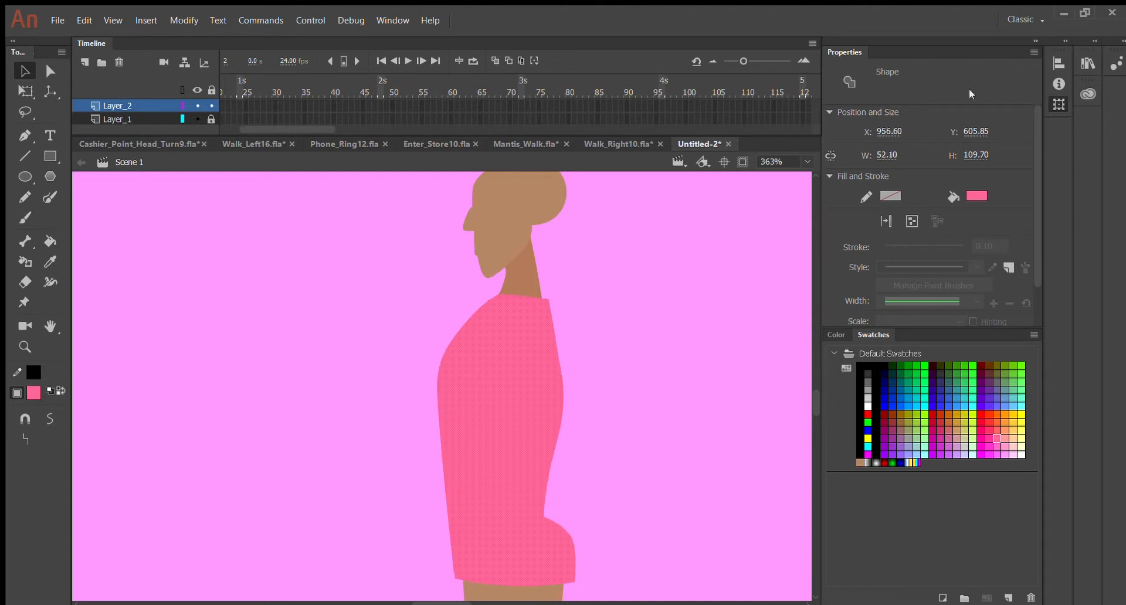
{"action": "left_click", "coordinate": [676, 340]}
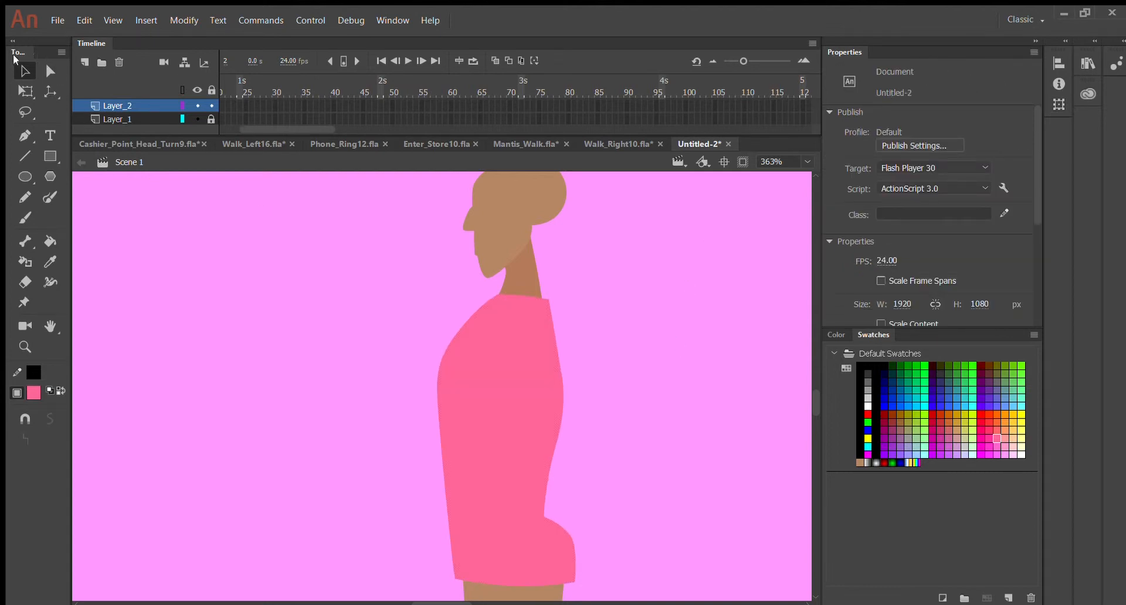
Pull the sharp corner at the back of the garment's waist out and down toward the hip.
{"action": "key", "text": "ctrl+equal"}
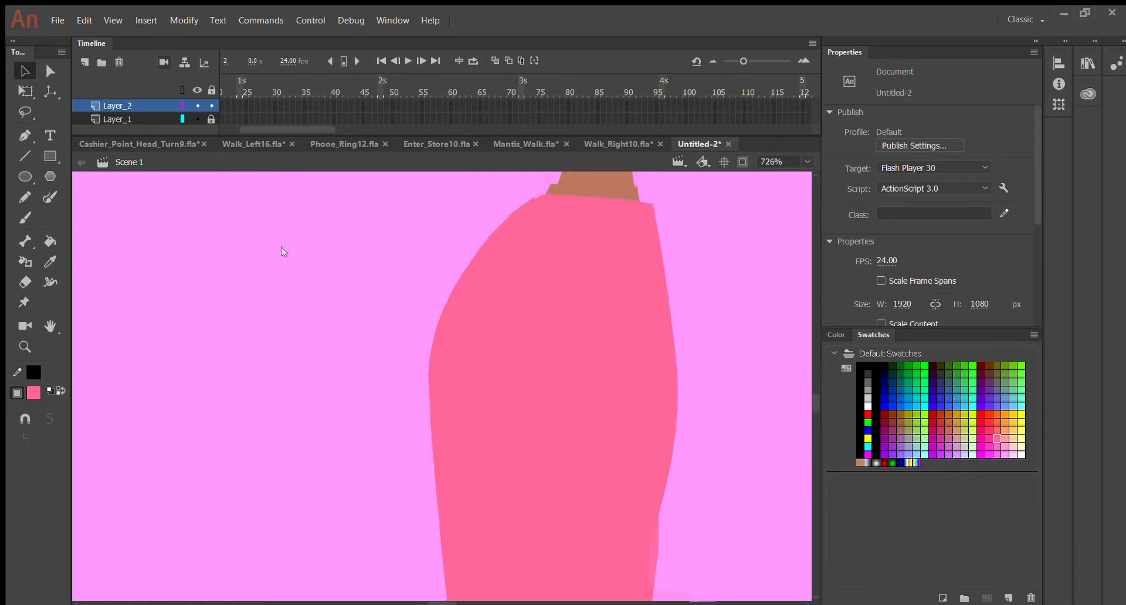
{"action": "scroll", "coordinate": [563, 319], "scroll_direction": "down", "scroll_amount": 5}
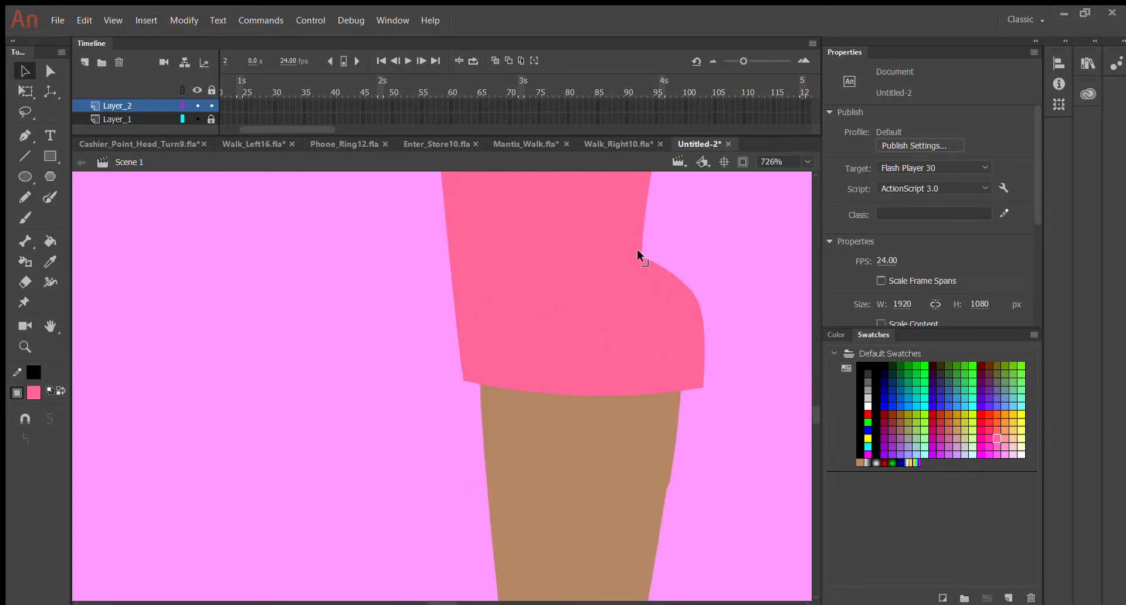
{"action": "left_click_drag", "start_coordinate": [637, 248], "coordinate": [689, 302]}
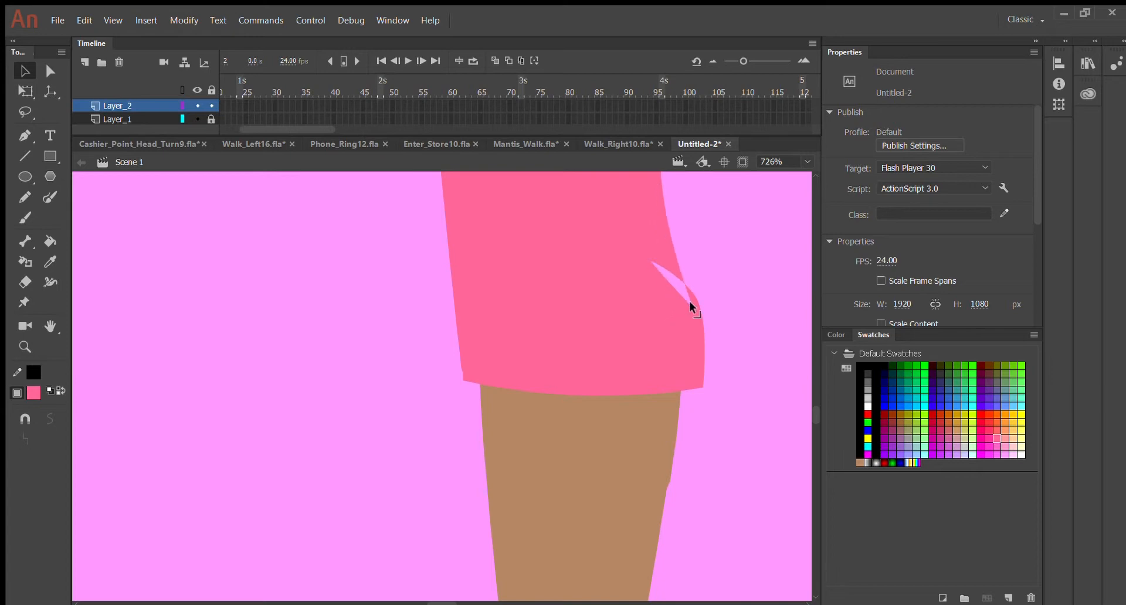
{"action": "left_click_drag", "start_coordinate": [665, 243], "coordinate": [662, 240]}
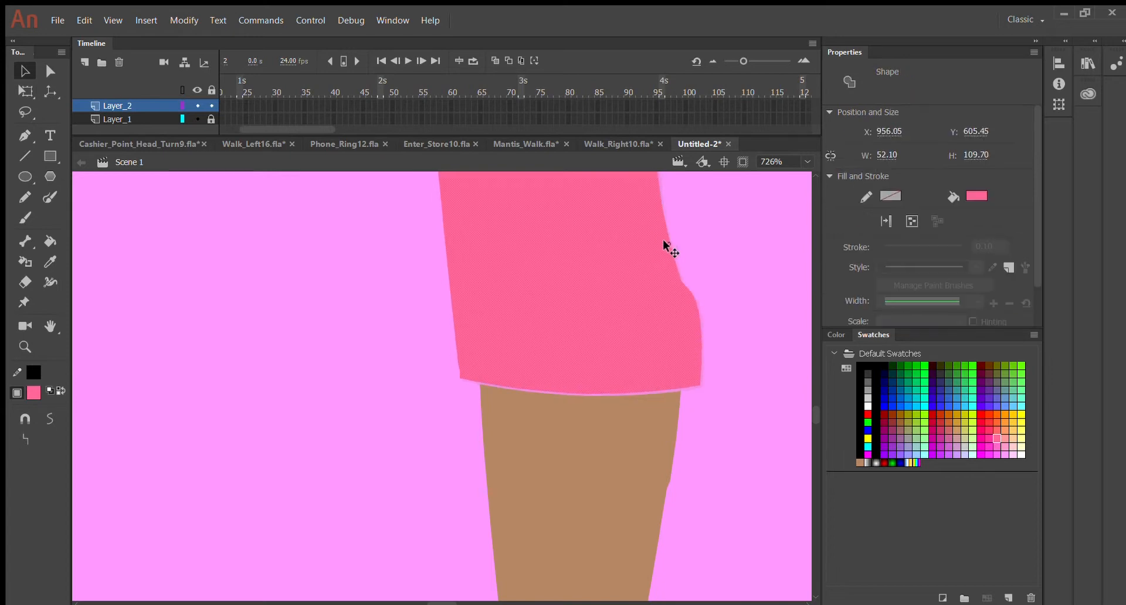
{"action": "left_click", "coordinate": [707, 251]}
{"action": "key", "text": "ctrl+z"}
{"action": "key", "text": "ctrl+z"}
{"action": "key", "text": "ctrl+z"}
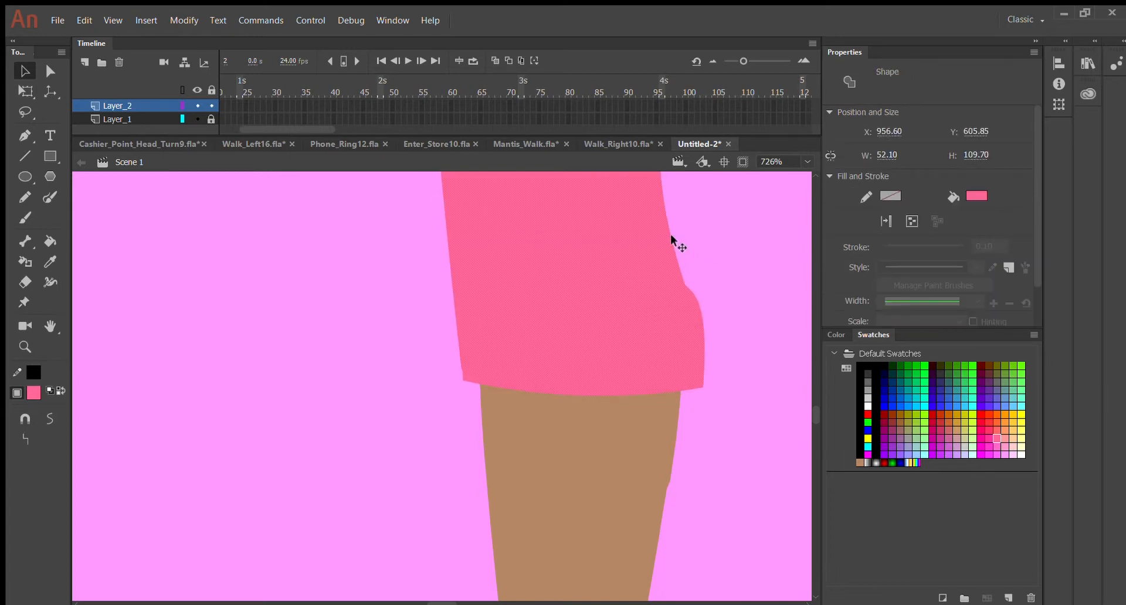
Curve the garment's back edge inward at the waist and smooth its transition into the hip.
{"action": "left_click_drag", "start_coordinate": [662, 216], "coordinate": [651, 217]}
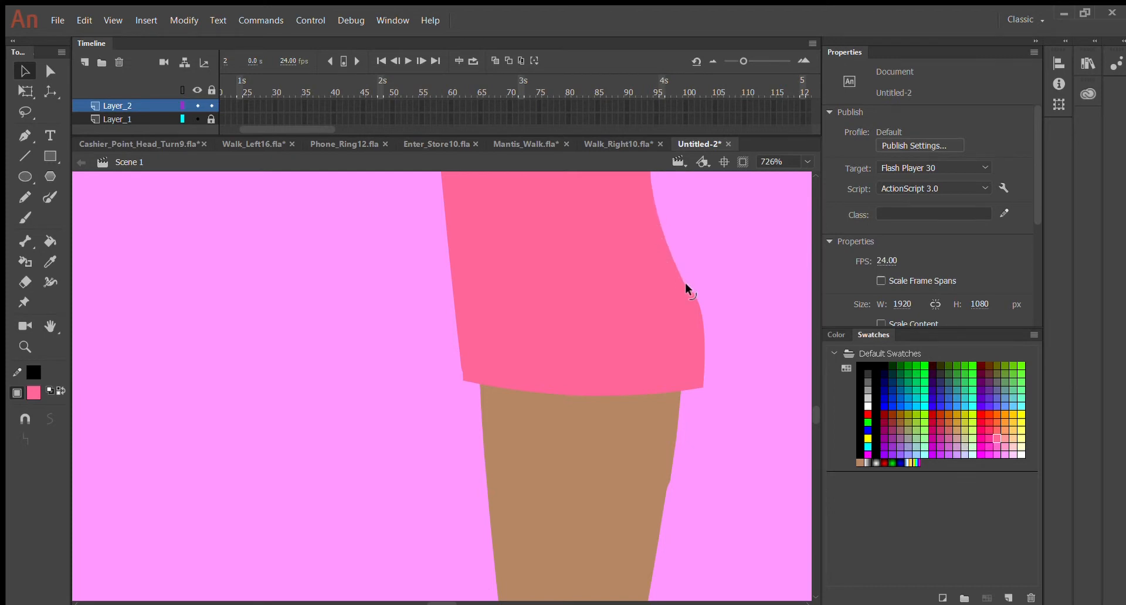
{"action": "left_click_drag", "start_coordinate": [683, 279], "coordinate": [666, 249]}
{"action": "left_click_drag", "start_coordinate": [454, 365], "coordinate": [461, 411]}
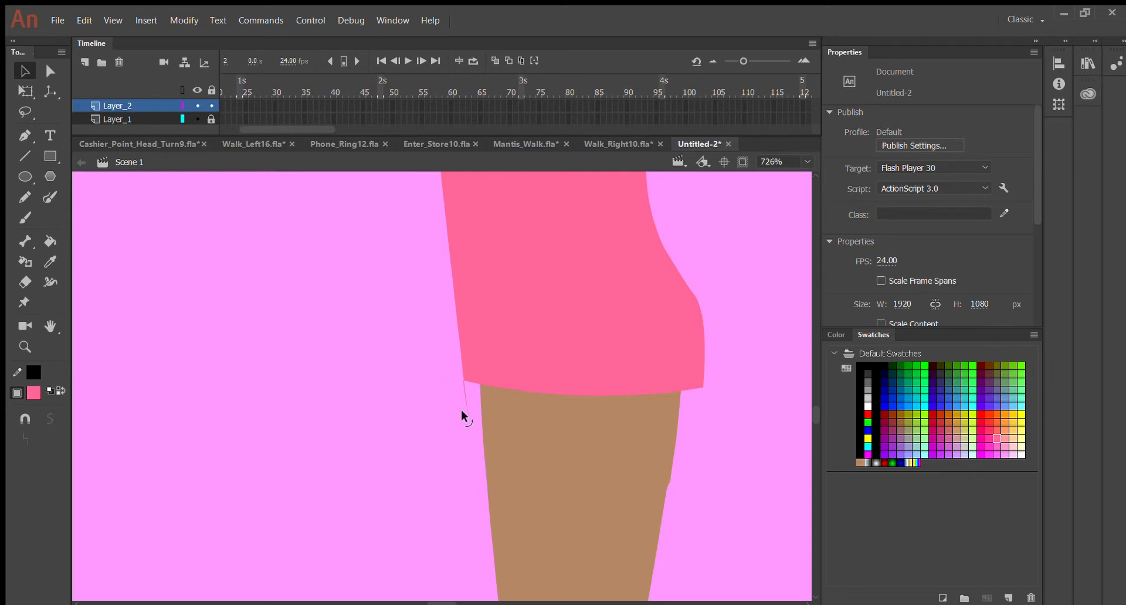
Paint a pink hem band with the Brush tool across the garment's lower edge, extending past both sides.
{"action": "key", "text": "b"}
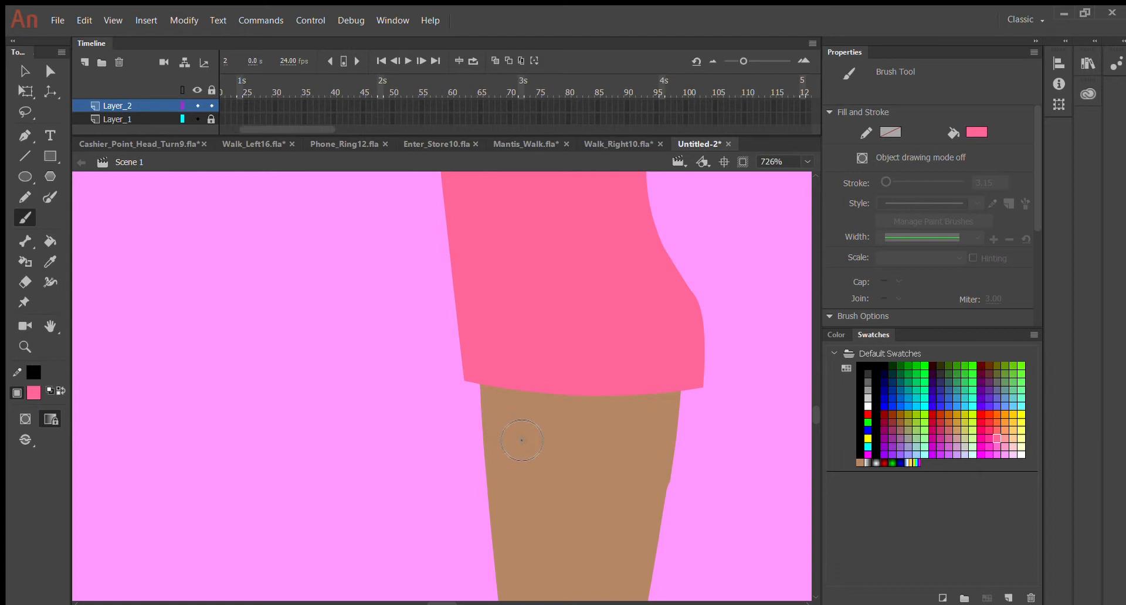
{"action": "mouse_move", "coordinate": [464, 385]}
{"action": "left_mouse_down"}
{"action": "mouse_move", "coordinate": [501, 396]}
{"action": "mouse_move", "coordinate": [662, 388]}
{"action": "mouse_move", "coordinate": [470, 391]}
{"action": "mouse_move", "coordinate": [693, 392]}
{"action": "left_mouse_up"}
{"action": "key", "text": "ctrl+z"}
{"action": "key", "text": "ctrl+z"}
{"action": "key", "text": "ctrl+z"}
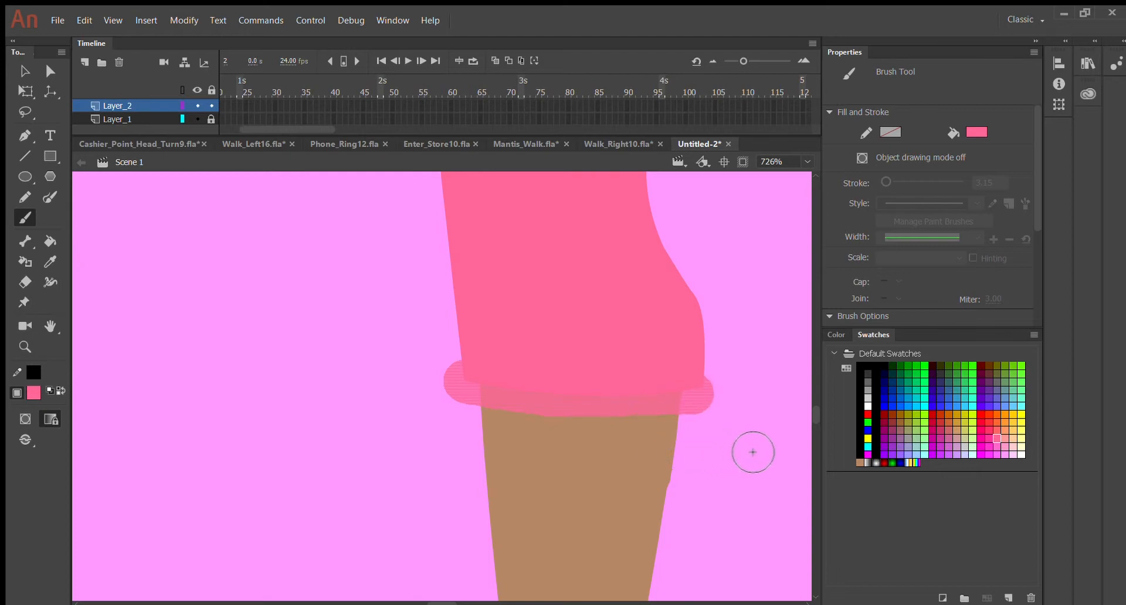
{"action": "left_click_drag", "start_coordinate": [752, 452], "coordinate": [766, 453]}
Cut off the rounded tips at both ends of the hem band.
{"action": "left_click", "coordinate": [23, 71]}
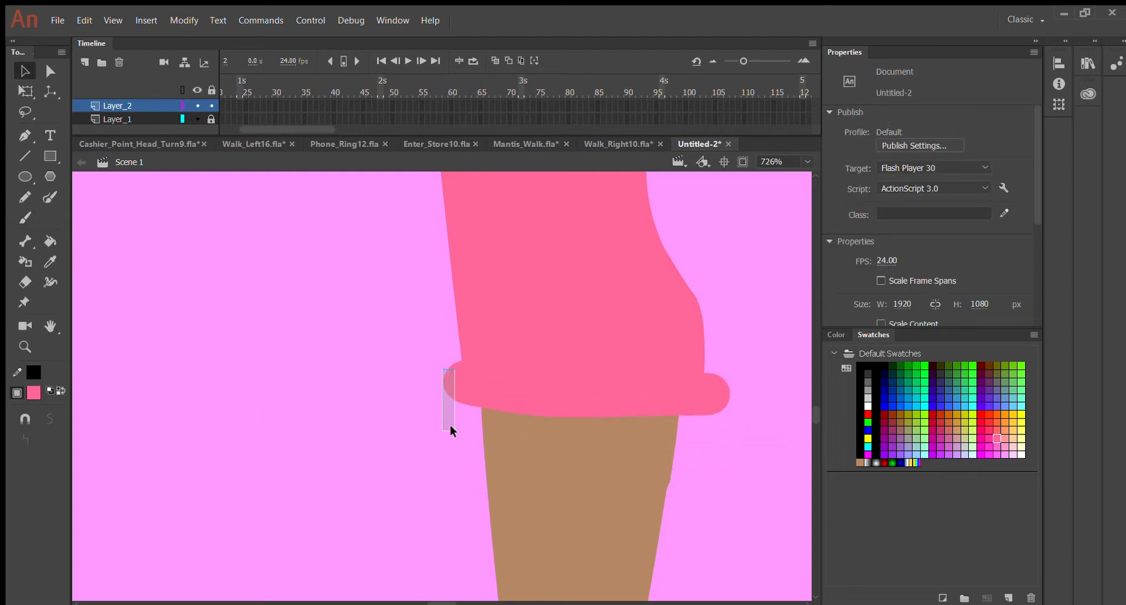
{"action": "left_click_drag", "start_coordinate": [450, 424], "coordinate": [449, 424]}
{"action": "left_click_drag", "start_coordinate": [440, 354], "coordinate": [445, 417]}
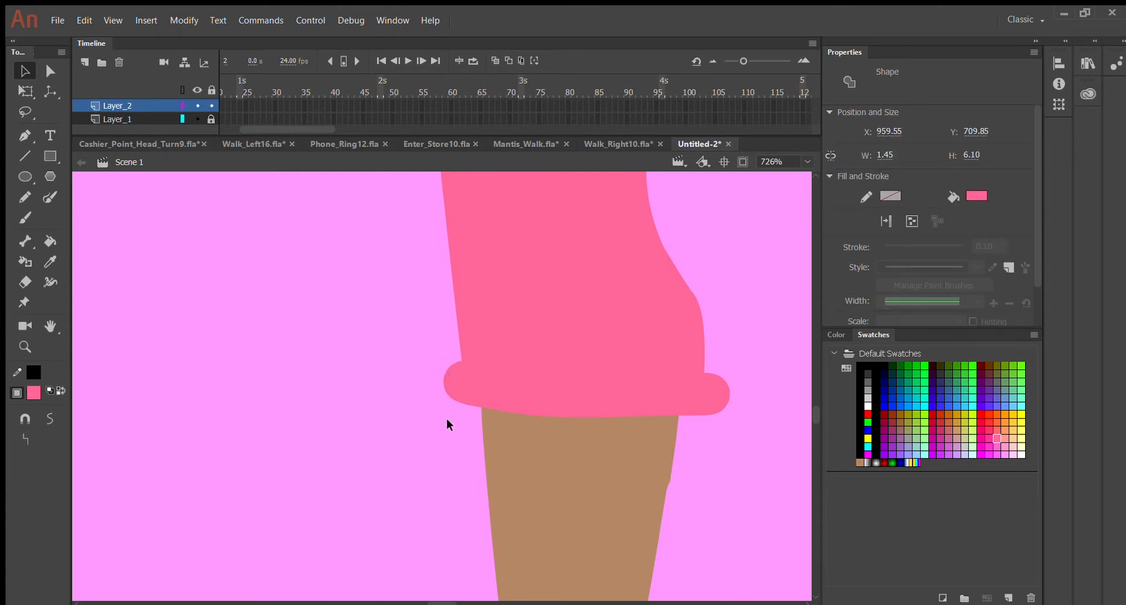
{"action": "key", "text": "Delete"}
{"action": "left_click_drag", "start_coordinate": [764, 345], "coordinate": [710, 428]}
{"action": "key", "text": "Delete"}
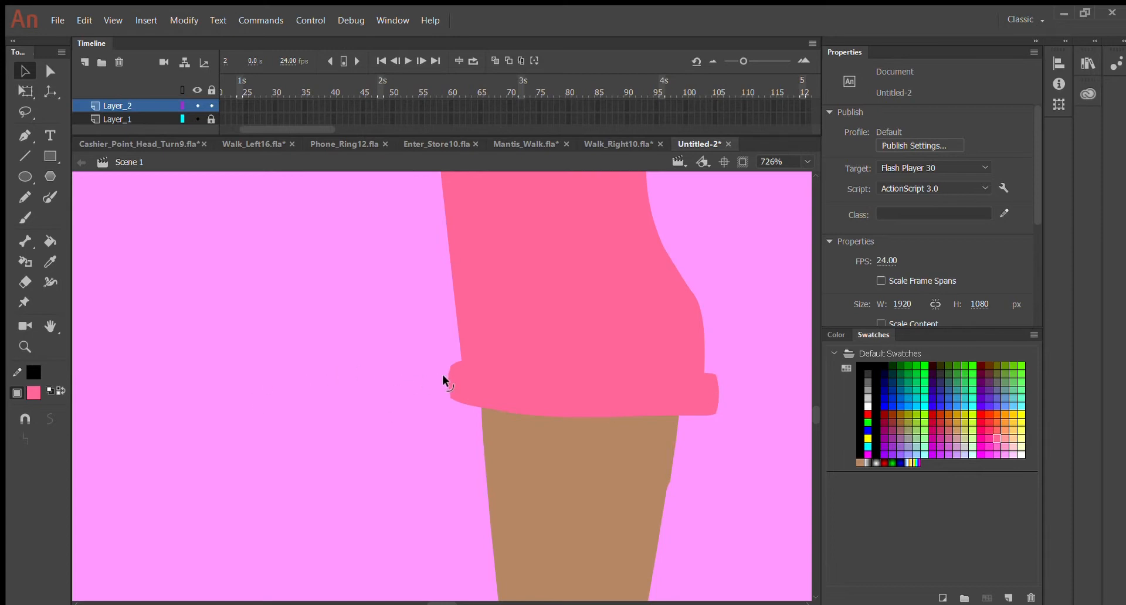
Select the lower half of the garment from the waist to the hem and move it down the legs.
{"action": "key", "text": "ctrl+minus"}
{"action": "key", "text": "ctrl+minus"}
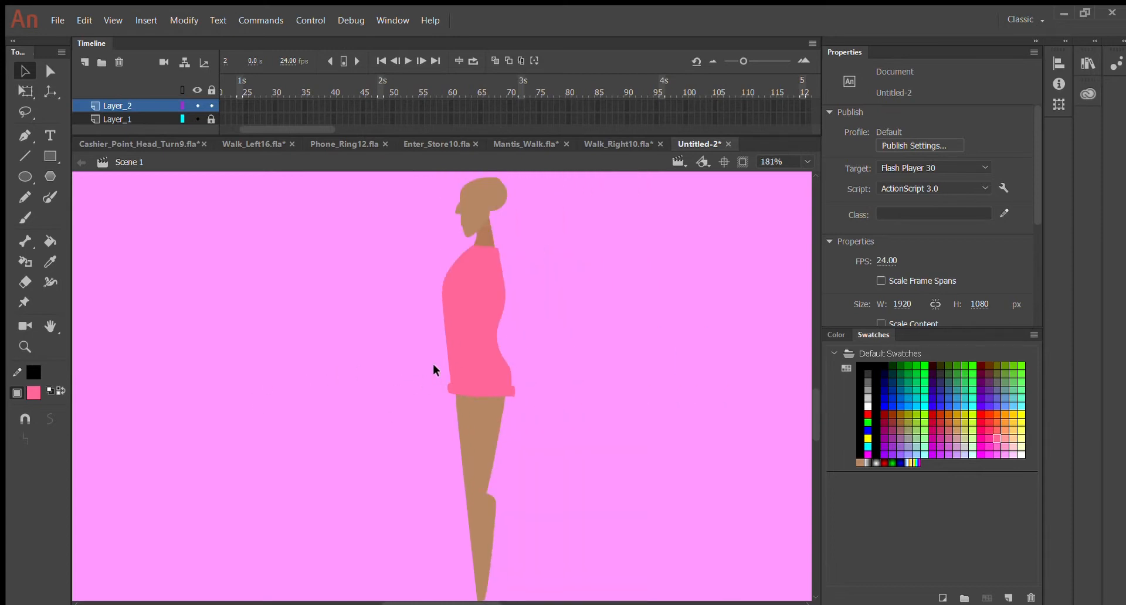
{"action": "key", "text": "ctrl+equal"}
{"action": "key", "text": "ctrl+equal"}
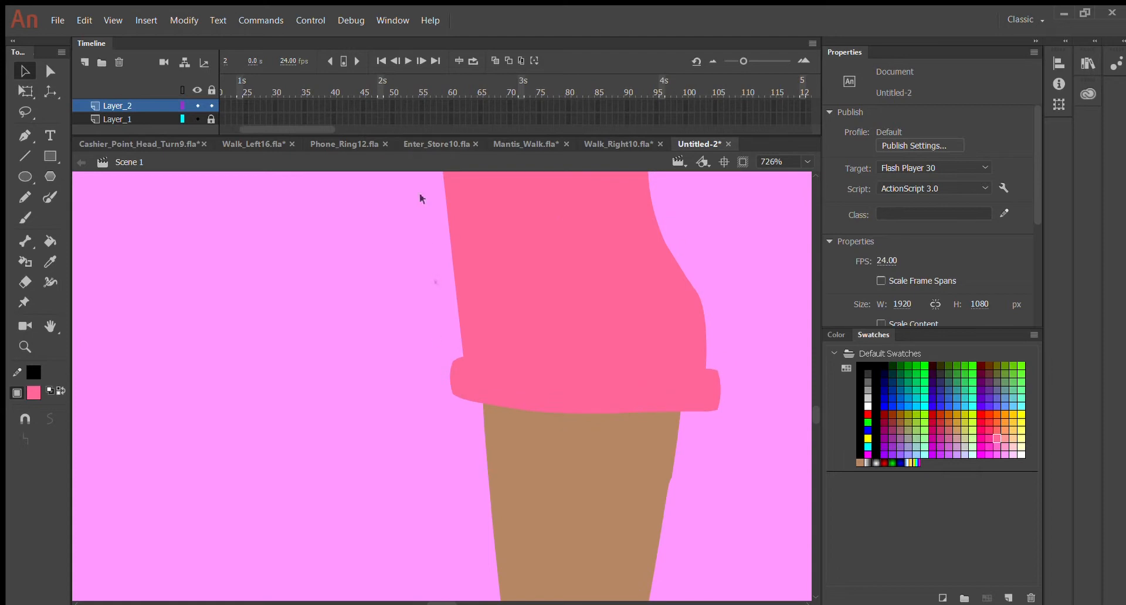
{"action": "key", "text": "ctrl+minus"}
{"action": "key", "text": "ctrl+minus"}
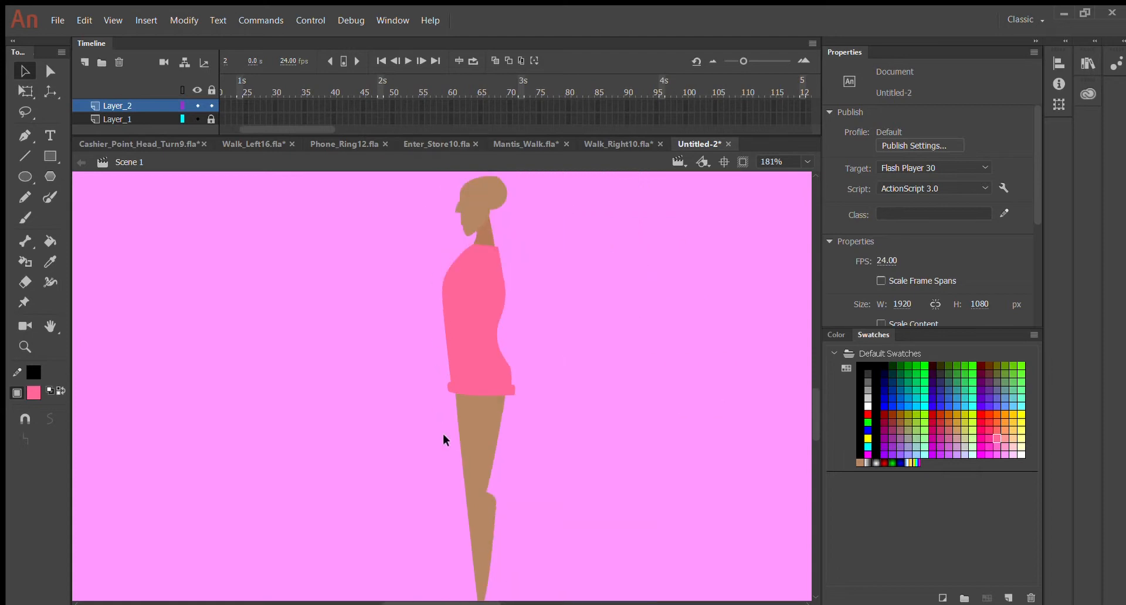
{"action": "left_click_drag", "start_coordinate": [426, 317], "coordinate": [559, 419]}
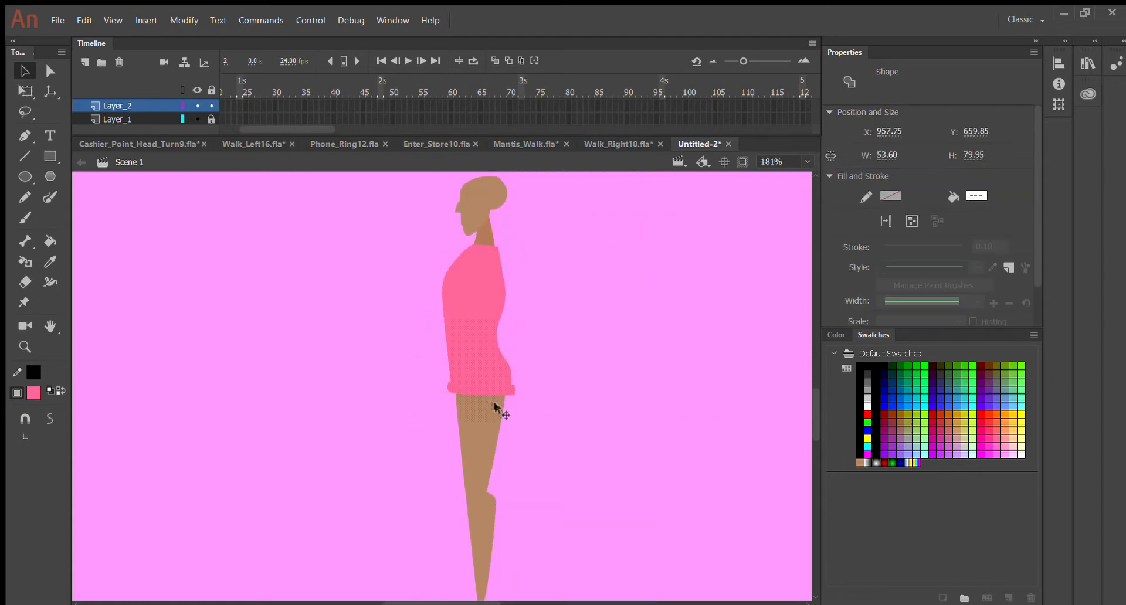
{"action": "left_click_drag", "start_coordinate": [473, 356], "coordinate": [478, 395]}
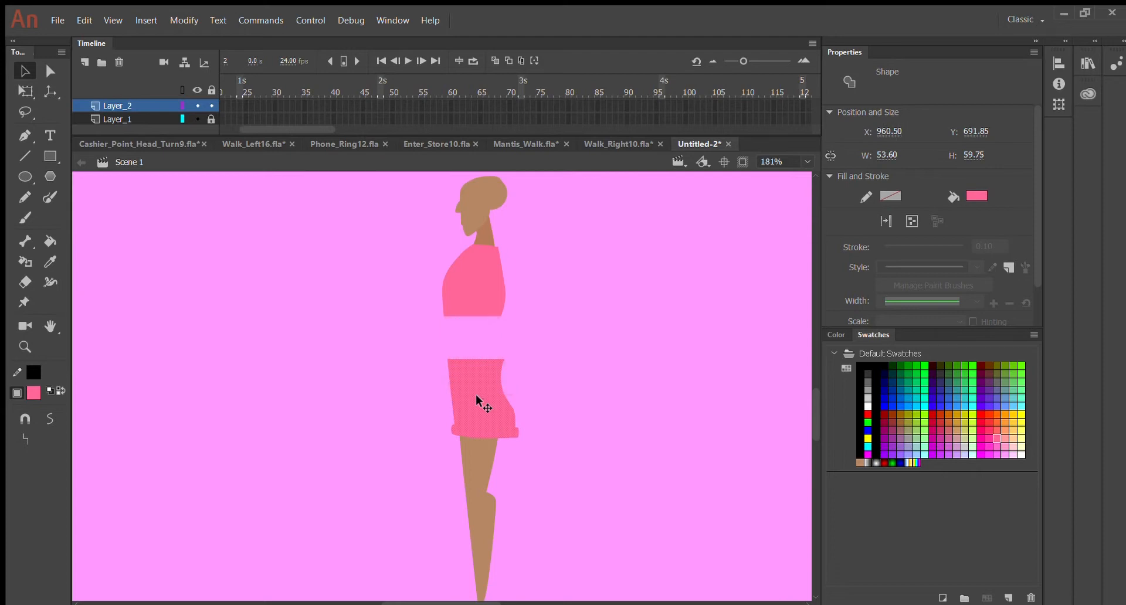
{"action": "left_click", "coordinate": [545, 387]}
Extend the lower piece's rear top corner up to the rear bottom corner of the upper piece.
{"action": "key", "text": "ctrl+equal"}
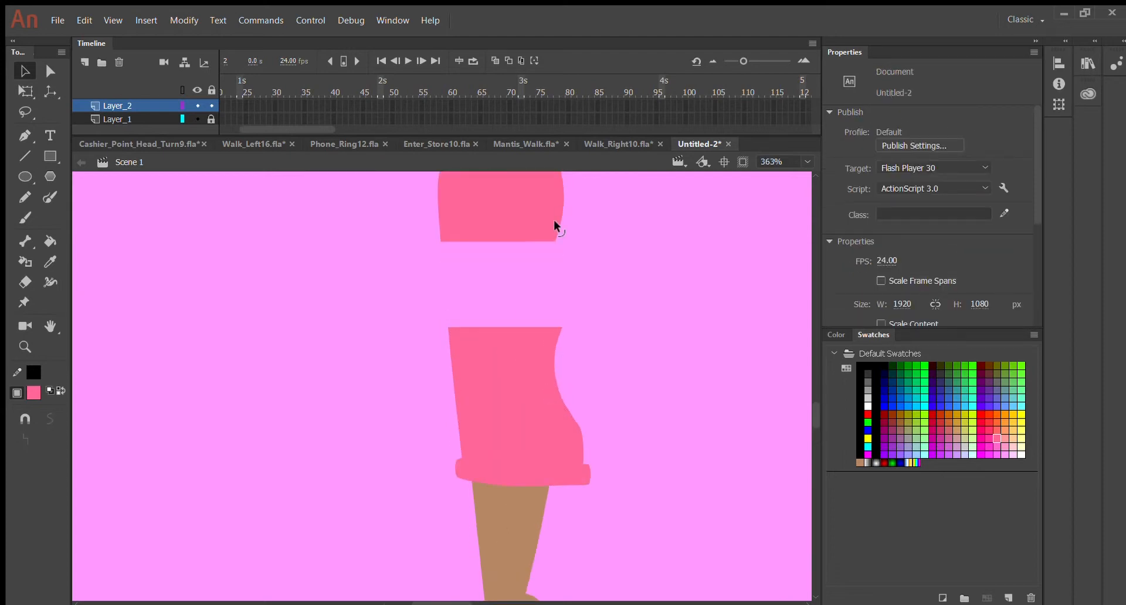
{"action": "scroll", "coordinate": [528, 346], "scroll_direction": "up", "scroll_amount": 4}
{"action": "scroll", "coordinate": [535, 487], "scroll_direction": "down", "scroll_amount": 2}
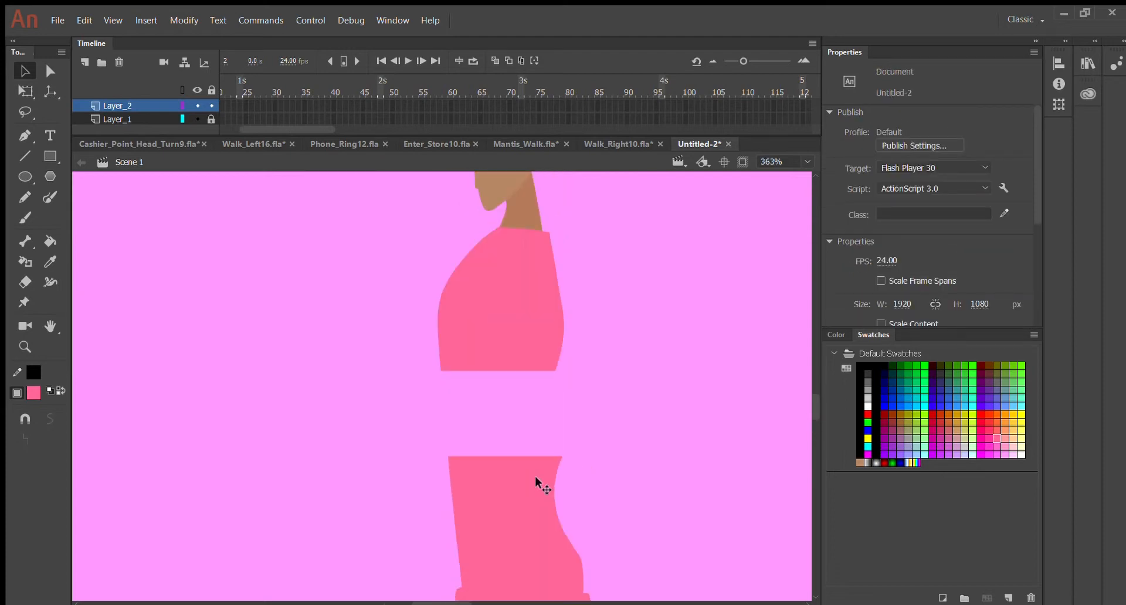
{"action": "key", "text": "ctrl+equal"}
{"action": "scroll", "coordinate": [659, 470], "scroll_direction": "down", "scroll_amount": 4}
{"action": "scroll", "coordinate": [686, 380], "scroll_direction": "up", "scroll_amount": 2}
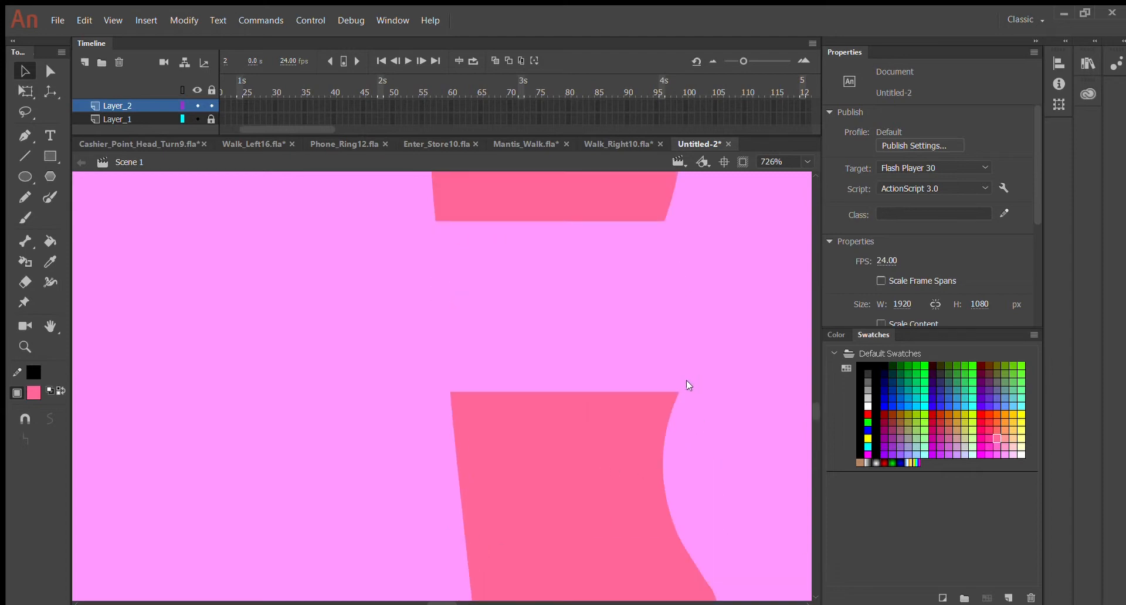
{"action": "left_click_drag", "start_coordinate": [672, 391], "coordinate": [655, 210]}
{"action": "left_click_drag", "start_coordinate": [671, 398], "coordinate": [665, 217]}
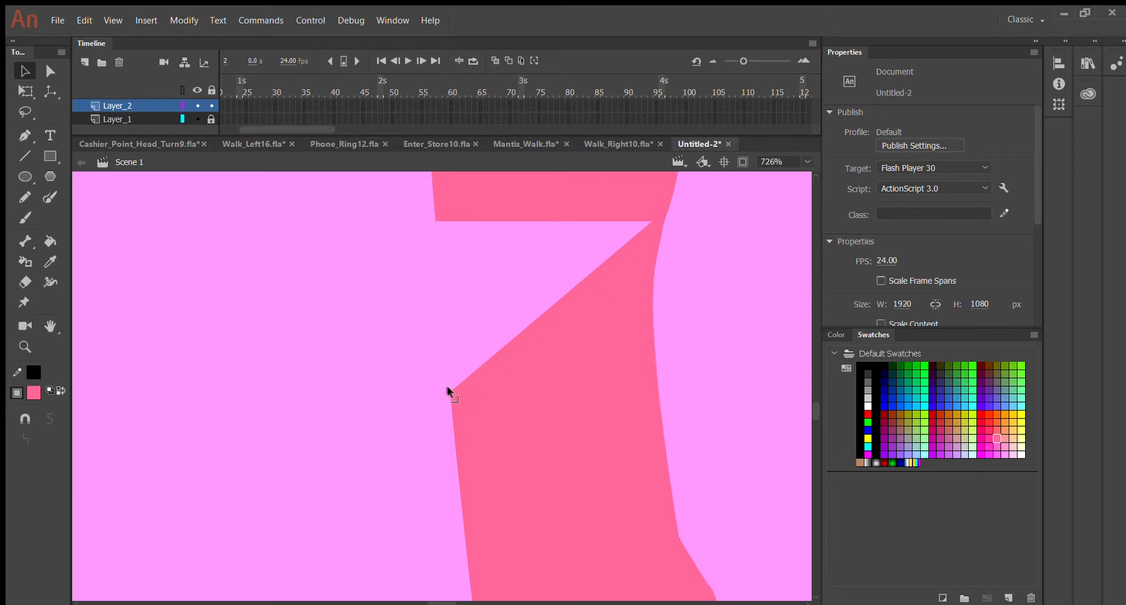
Pull the lower garment piece's front top corner up to the upper piece's front bottom corner, closing the gap.
{"action": "left_click_drag", "start_coordinate": [447, 385], "coordinate": [441, 344]}
{"action": "left_click_drag", "start_coordinate": [447, 386], "coordinate": [432, 215]}
{"action": "scroll", "coordinate": [446, 228], "scroll_direction": "down", "scroll_amount": 3}
{"action": "scroll", "coordinate": [475, 300], "scroll_direction": "up", "scroll_amount": 6}
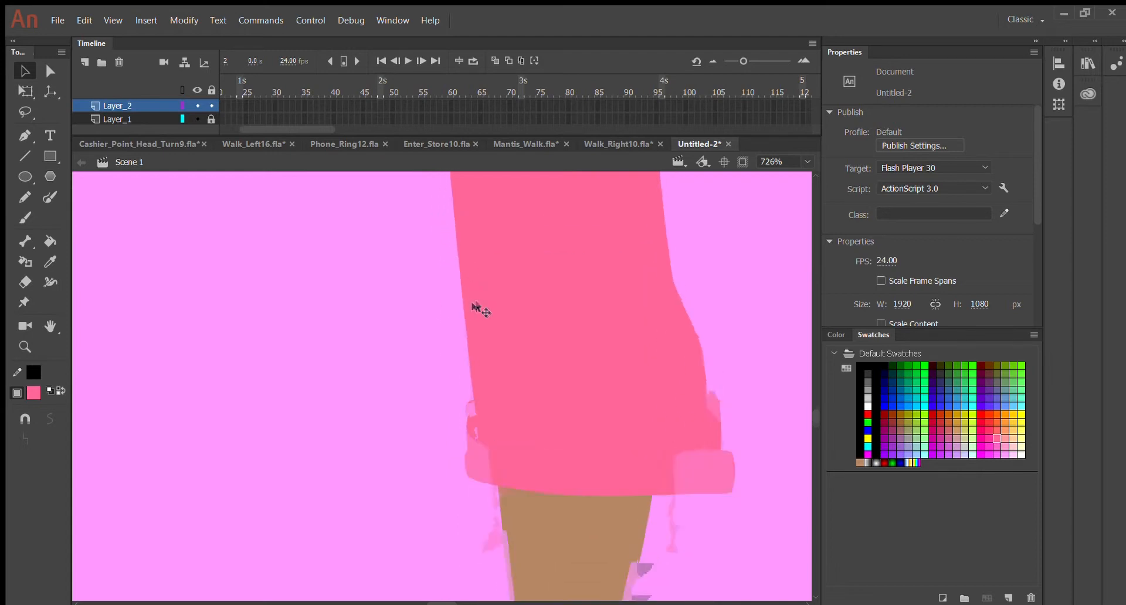
{"action": "left_click_drag", "start_coordinate": [432, 321], "coordinate": [413, 435]}
Paint a thick pink collar across the base of the neck with the Brush tool.
{"action": "scroll", "coordinate": [507, 361], "scroll_direction": "up", "scroll_amount": 3}
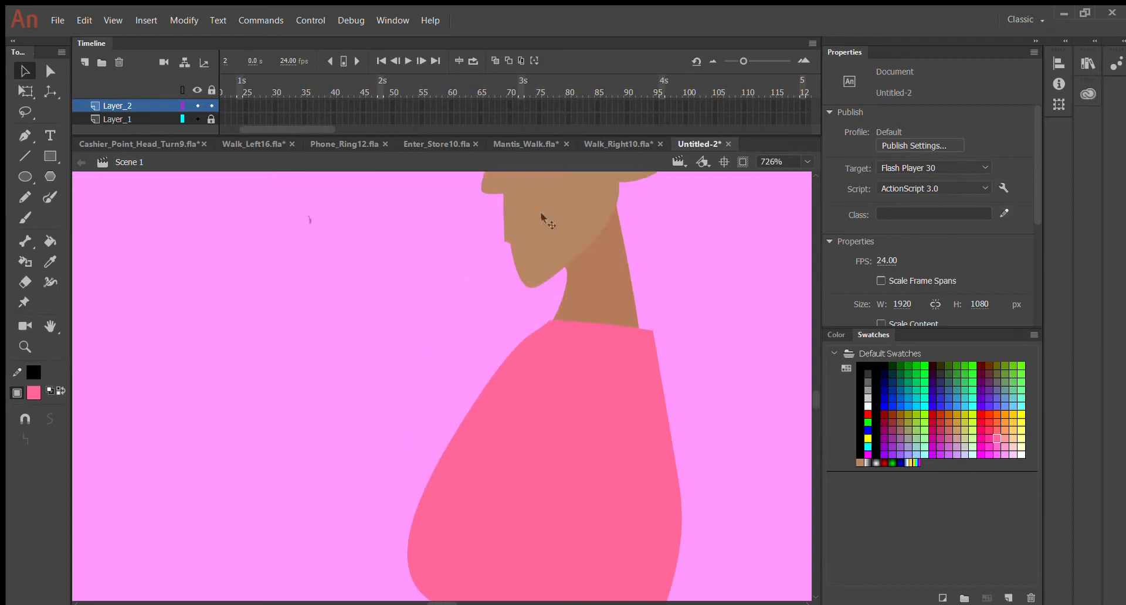
{"action": "left_click", "coordinate": [25, 218]}
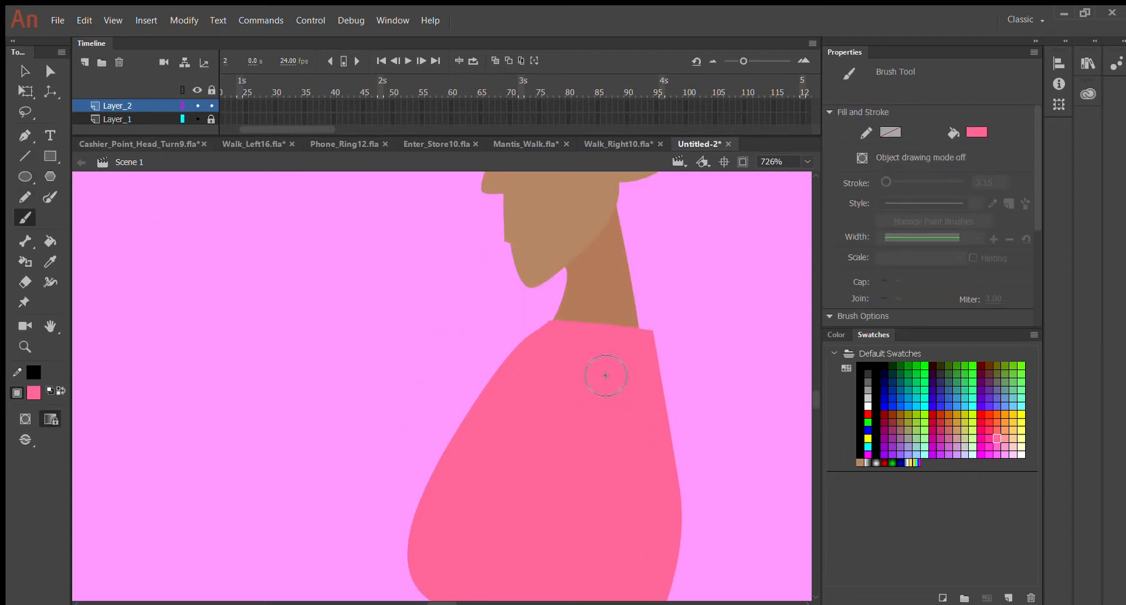
{"action": "mouse_move", "coordinate": [558, 305]}
{"action": "left_mouse_down"}
{"action": "mouse_move", "coordinate": [637, 296]}
{"action": "mouse_move", "coordinate": [642, 311]}
{"action": "left_mouse_up"}
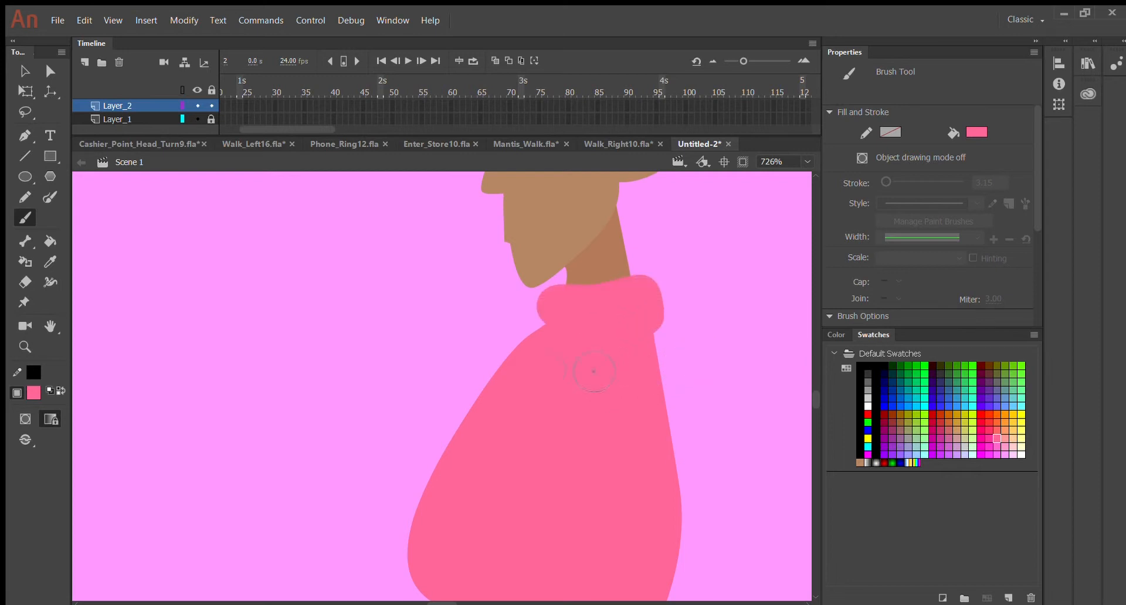
{"action": "left_click", "coordinate": [24, 71]}
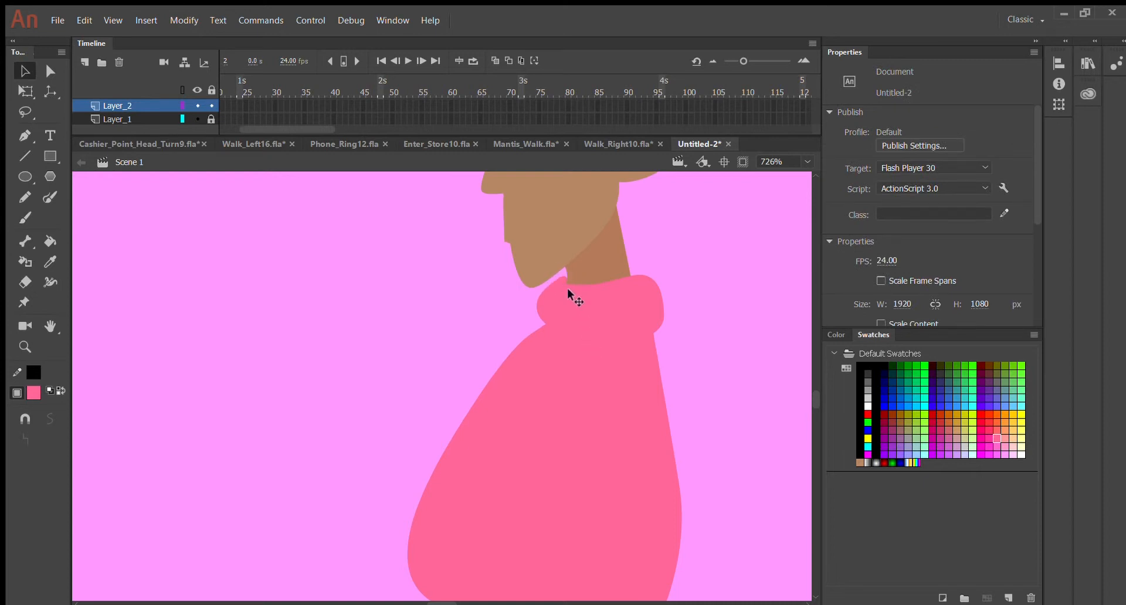
{"action": "scroll", "coordinate": [671, 372], "scroll_direction": "down", "scroll_amount": 3}
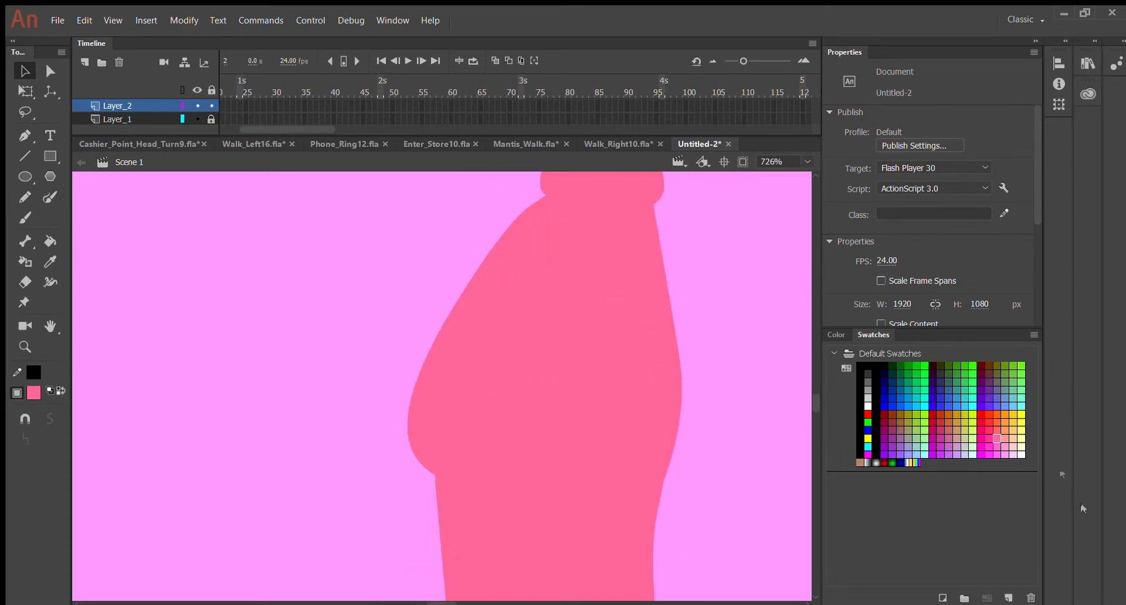
Choose a darker pink fill for the Brush tool and make the brush smaller.
{"action": "left_click", "coordinate": [987, 429]}
{"action": "scroll", "coordinate": [628, 381], "scroll_direction": "down", "scroll_amount": 3}
{"action": "left_click", "coordinate": [25, 217]}
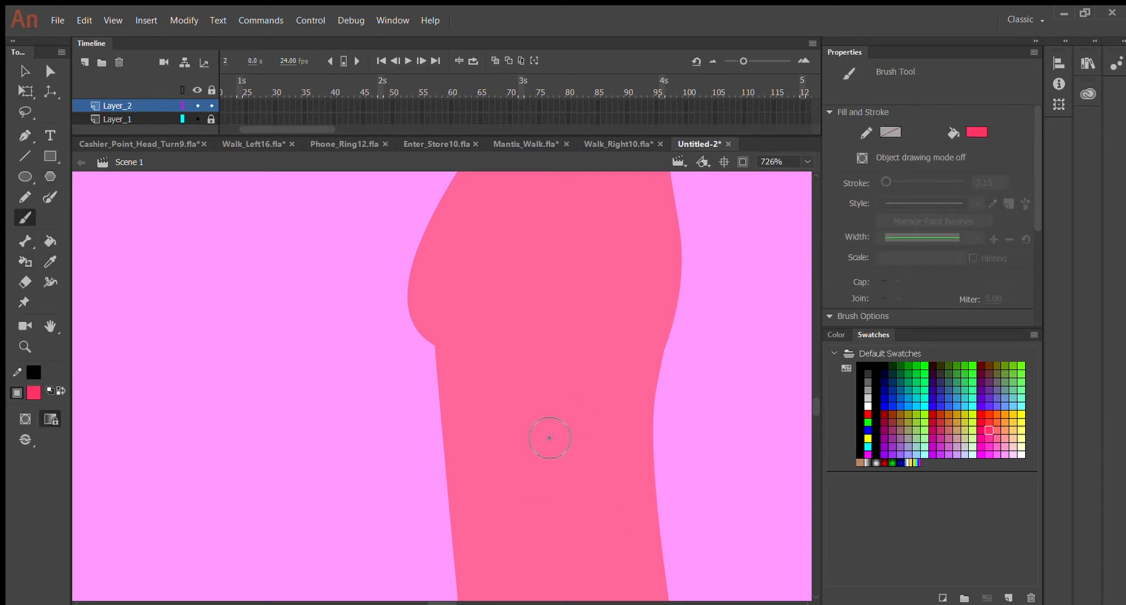
{"action": "key", "text": "ctrl+minus"}
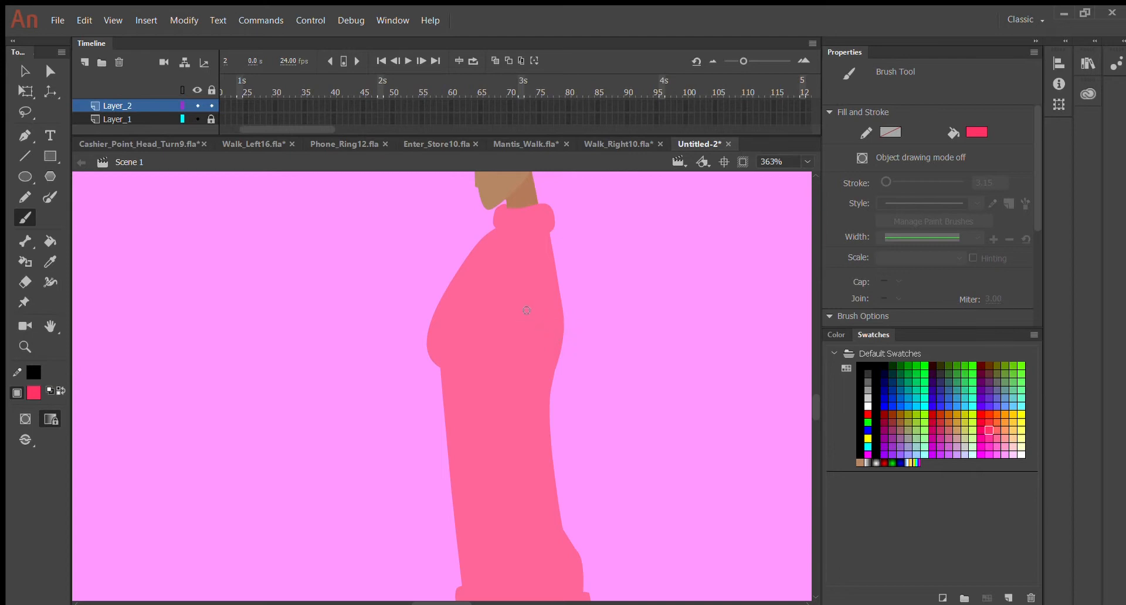
{"action": "key", "text": "ctrl+equal"}
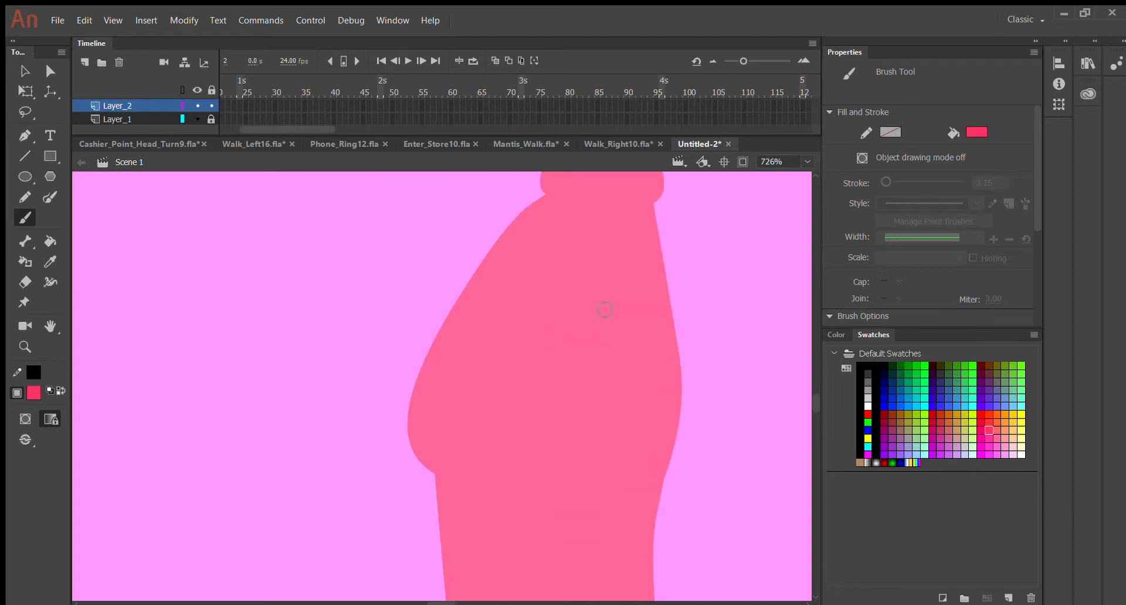
{"action": "mouse_move", "coordinate": [555, 262]}
{"action": "left_mouse_down"}
{"action": "mouse_move", "coordinate": [598, 264]}
{"action": "mouse_move", "coordinate": [747, 490]}
{"action": "left_mouse_up"}
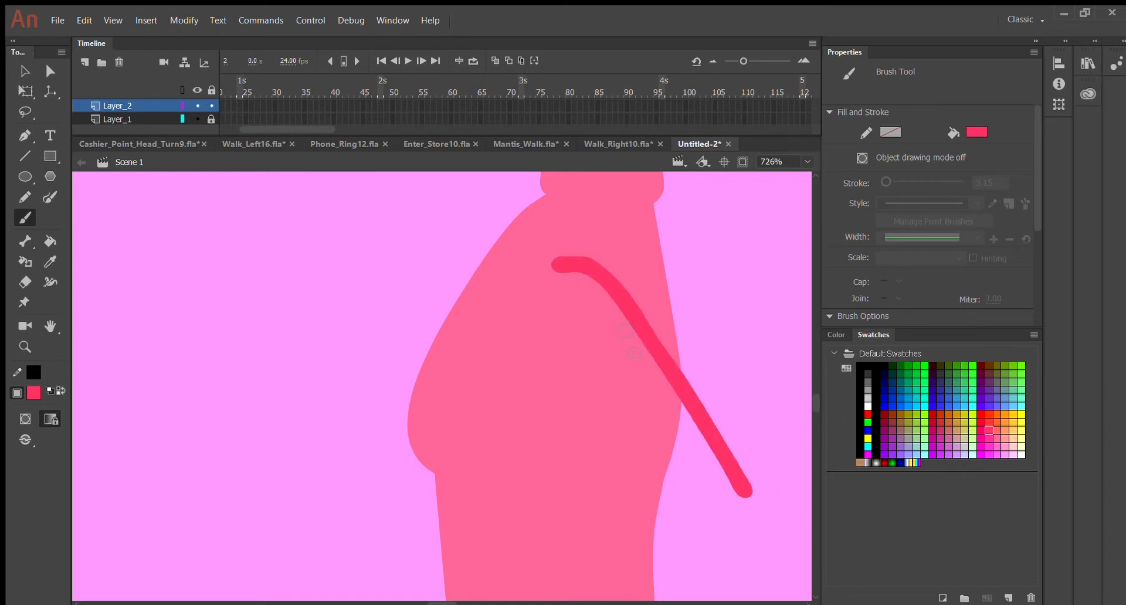
{"action": "key", "text": "ctrl+z"}
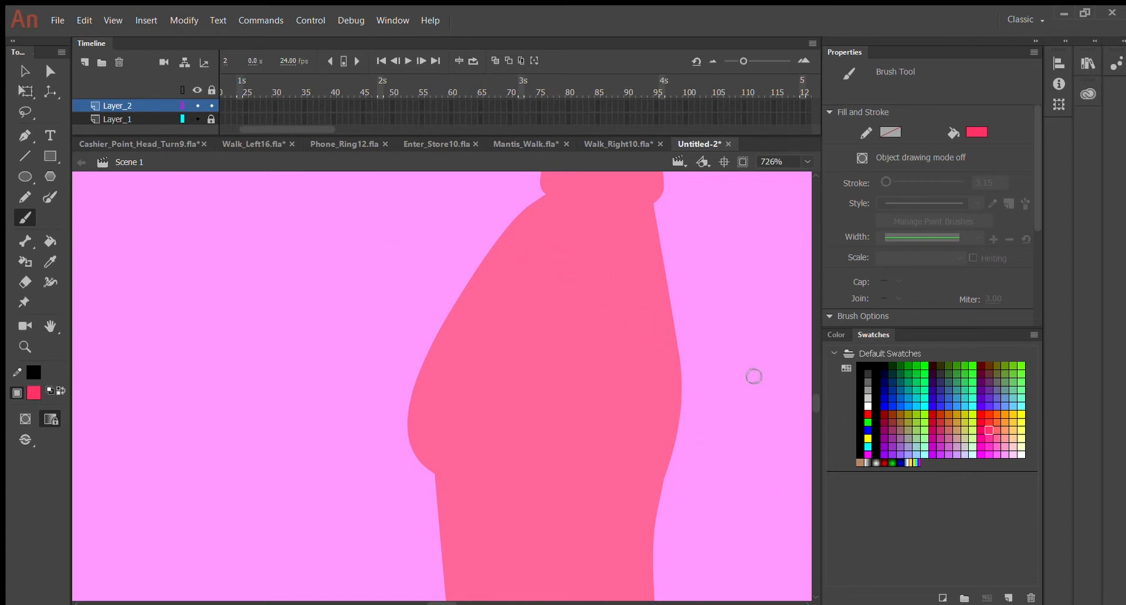
{"action": "key", "text": "p"}
{"action": "left_click", "coordinate": [24, 217]}
{"action": "key", "text": "p"}
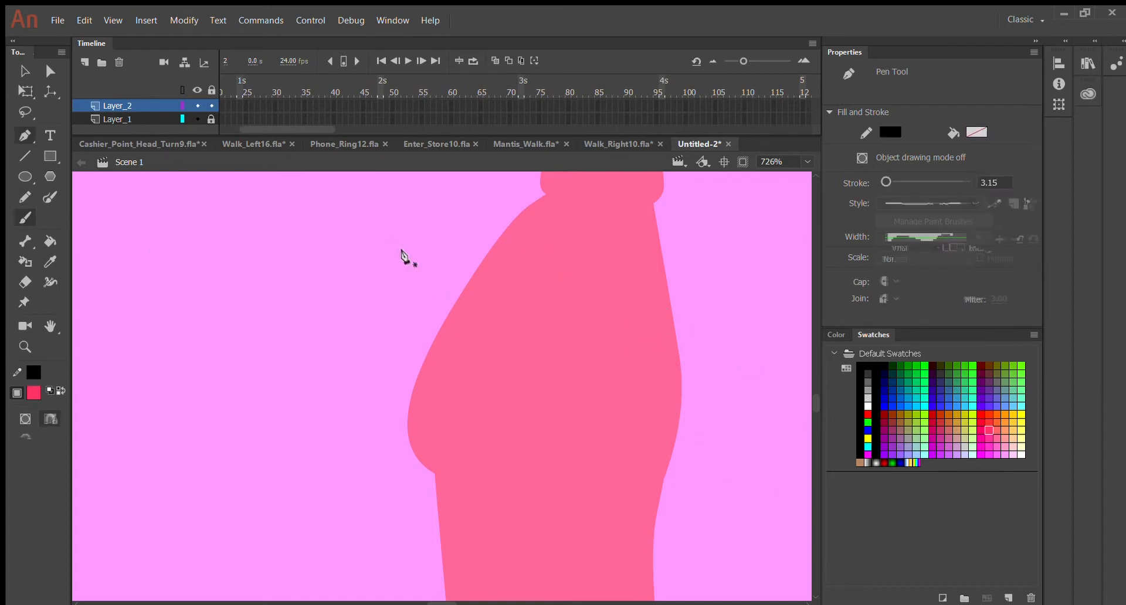
{"action": "left_click", "coordinate": [29, 222]}
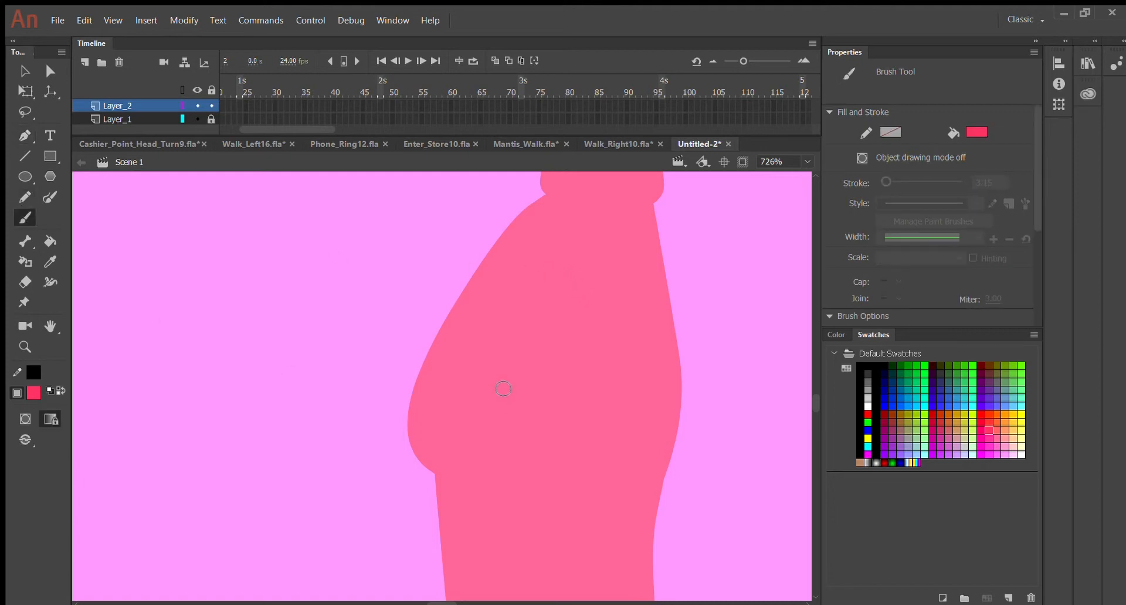
Paint a thin darker pink line from the shoulder down behind the garment as the arm's outer edge.
{"action": "key", "text": "ctrl+equal"}
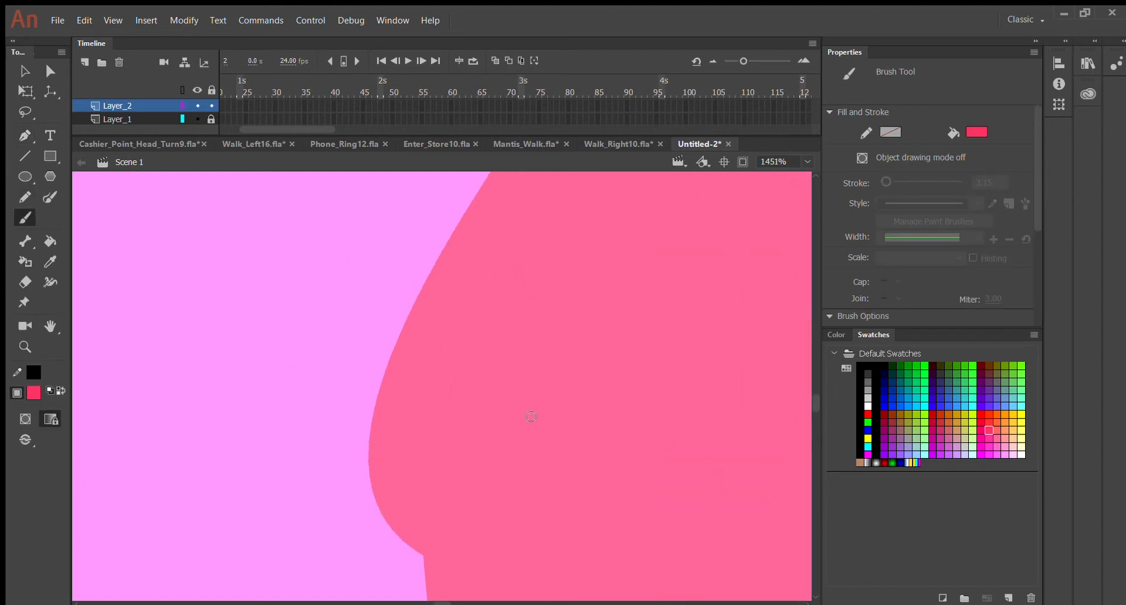
{"action": "key", "text": "ctrl+minus"}
{"action": "key", "text": "ctrl+minus"}
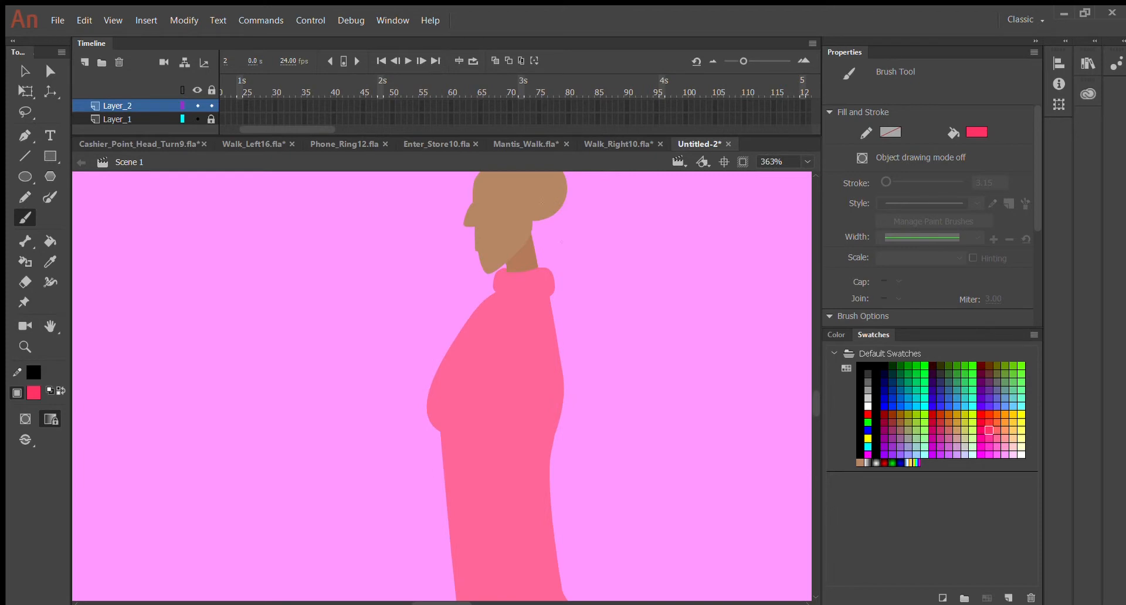
{"action": "scroll", "coordinate": [548, 314], "scroll_direction": "down", "scroll_amount": 3}
{"action": "scroll", "coordinate": [562, 324], "scroll_direction": "up", "scroll_amount": 3}
{"action": "mouse_move", "coordinate": [508, 340]}
{"action": "left_mouse_down"}
{"action": "mouse_move", "coordinate": [535, 345]}
{"action": "mouse_move", "coordinate": [605, 432]}
{"action": "mouse_move", "coordinate": [657, 549]}
{"action": "left_mouse_up"}
{"action": "scroll", "coordinate": [447, 364], "scroll_direction": "down", "scroll_amount": 3}
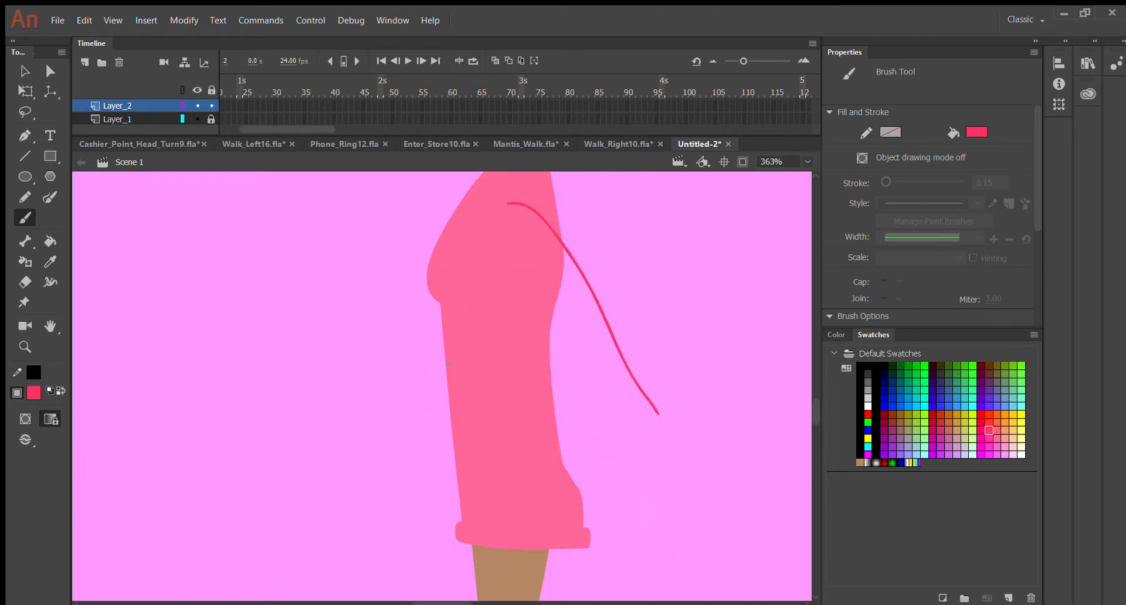
Paint a second thin line from the chest down behind the garment as the arm's inner edge.
{"action": "key", "text": "ctrl+equal"}
{"action": "scroll", "coordinate": [463, 375], "scroll_direction": "up", "scroll_amount": 3}
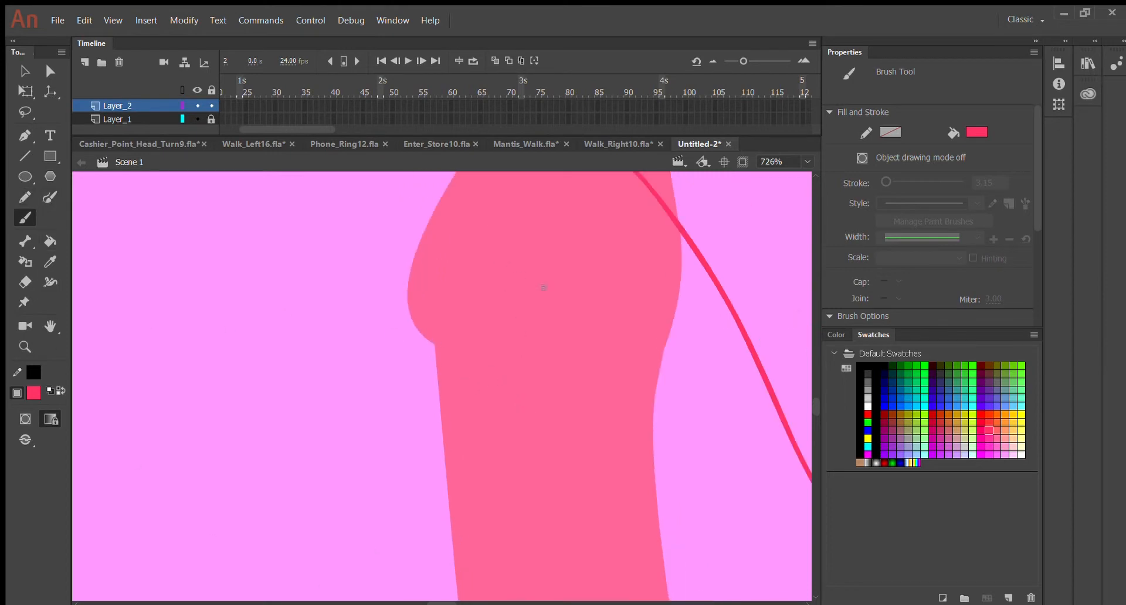
{"action": "mouse_move", "coordinate": [514, 256]}
{"action": "left_mouse_down"}
{"action": "mouse_move", "coordinate": [606, 302]}
{"action": "mouse_move", "coordinate": [733, 521]}
{"action": "mouse_move", "coordinate": [752, 581]}
{"action": "left_mouse_up"}
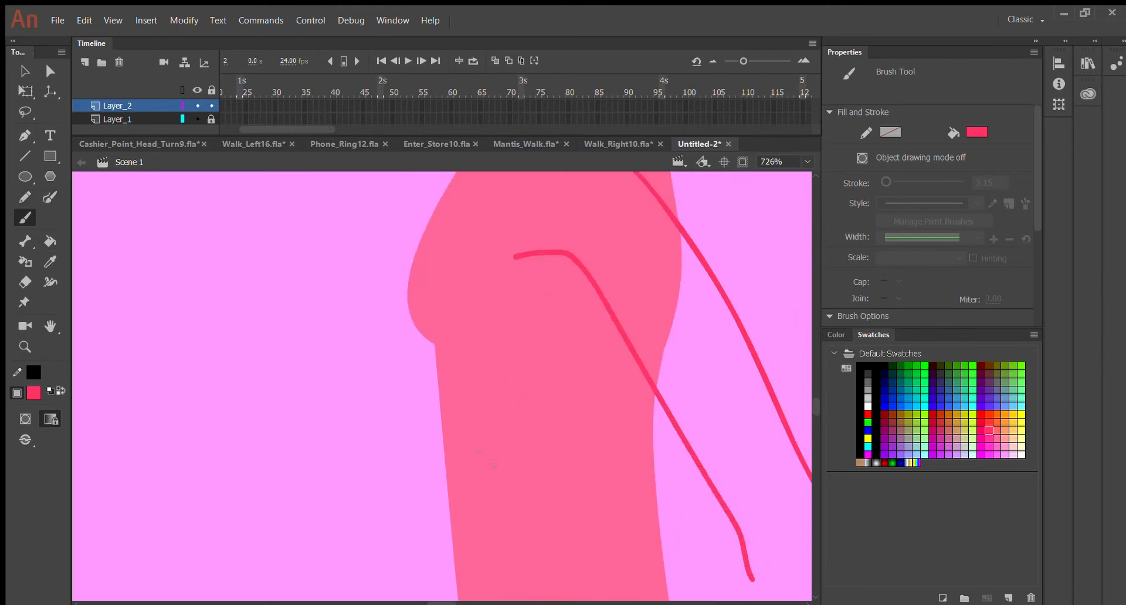
{"action": "key", "text": "v"}
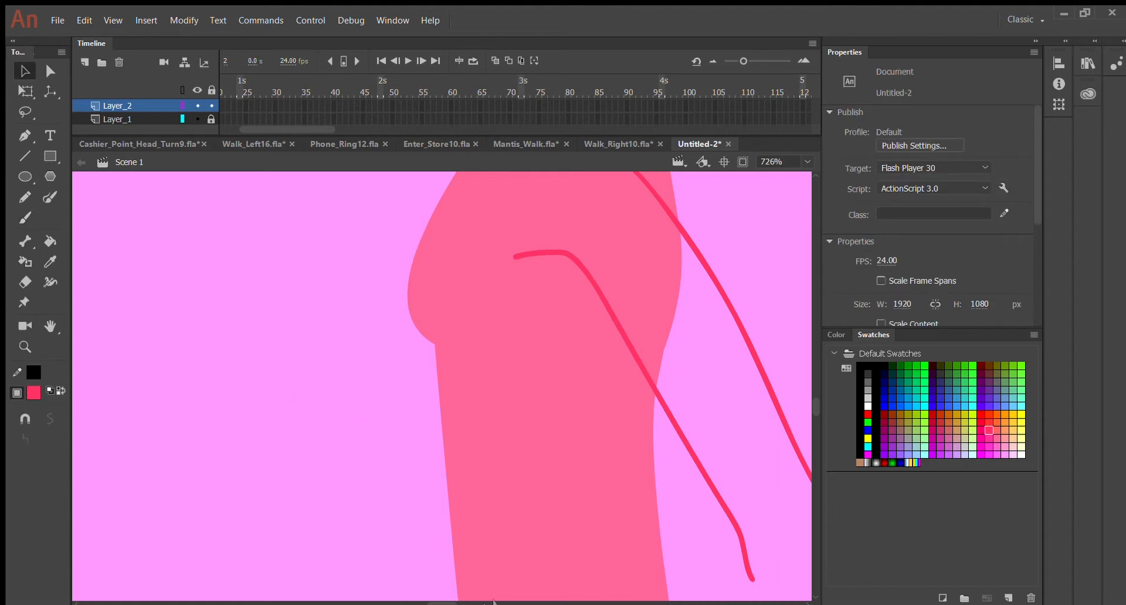
Straighten the lower bend of the inner arm line and delete the leftover fragment at its tip.
{"action": "mouse_move", "coordinate": [441, 603]}
{"action": "left_mouse_down"}
{"action": "mouse_move", "coordinate": [471, 602]}
{"action": "mouse_move", "coordinate": [455, 603]}
{"action": "left_mouse_up"}
{"action": "scroll", "coordinate": [375, 345], "scroll_direction": "down", "scroll_amount": 3}
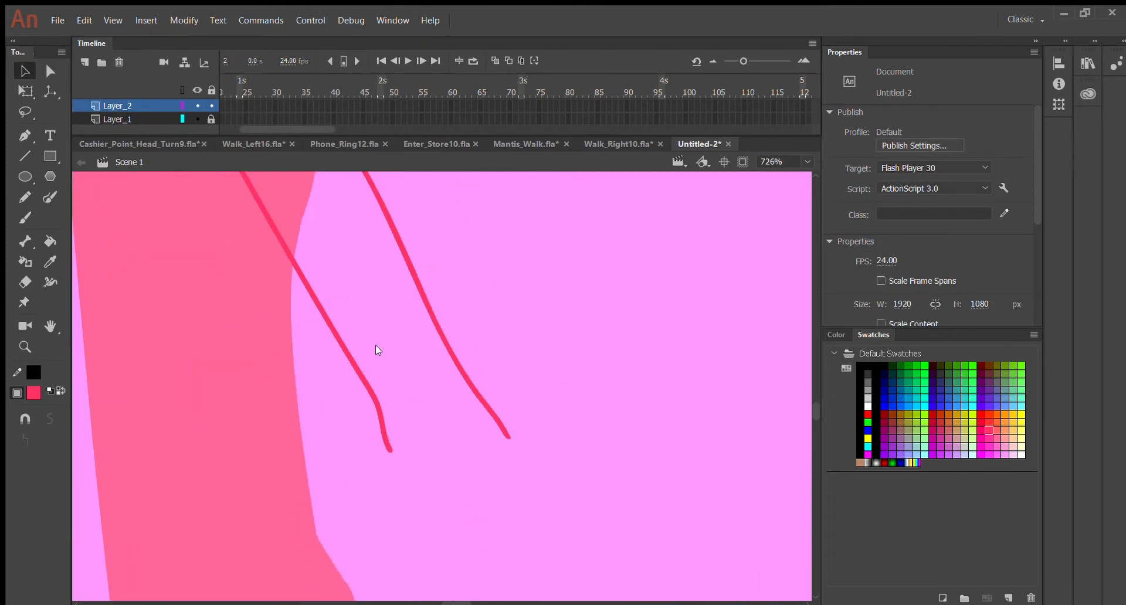
{"action": "mouse_move", "coordinate": [357, 373]}
{"action": "left_mouse_down"}
{"action": "mouse_move", "coordinate": [385, 477]}
{"action": "mouse_move", "coordinate": [410, 500]}
{"action": "left_mouse_up"}
{"action": "left_click", "coordinate": [382, 437]}
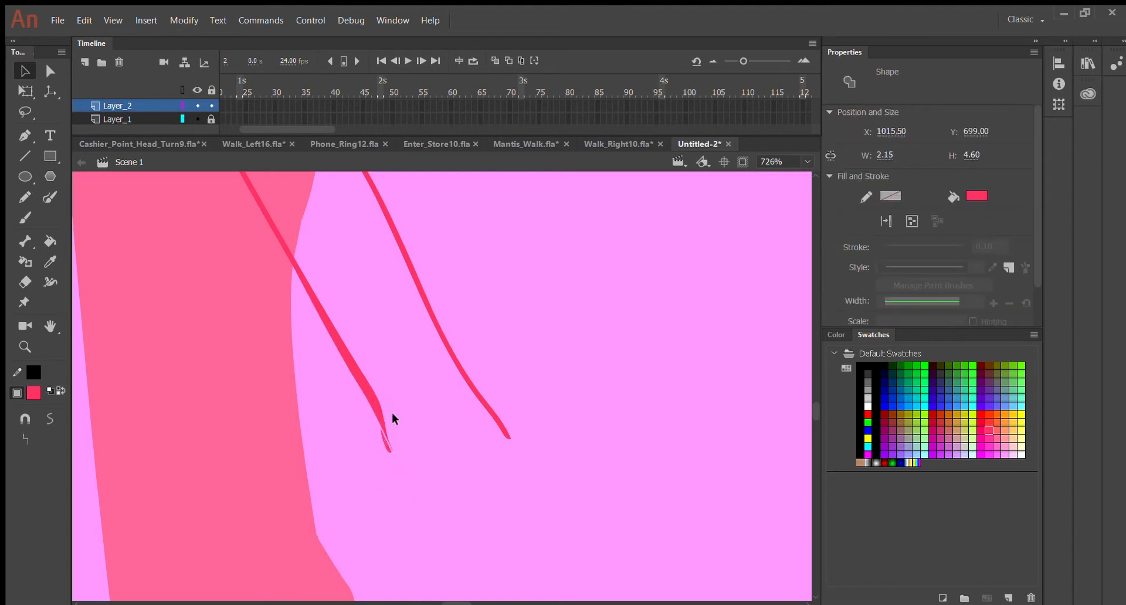
{"action": "key", "text": "Delete"}
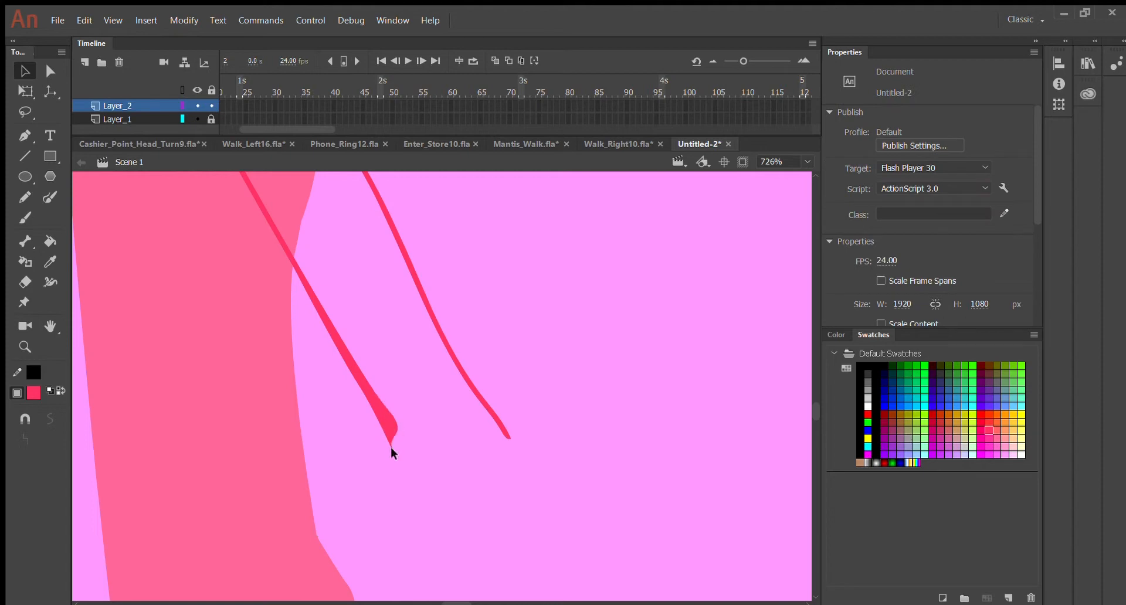
Lengthen the inner arm line's lower end and reshape its edges into a slim curve ending in a point.
{"action": "left_click_drag", "start_coordinate": [384, 477], "coordinate": [386, 494]}
{"action": "left_click_drag", "start_coordinate": [361, 394], "coordinate": [353, 394]}
{"action": "left_click_drag", "start_coordinate": [390, 427], "coordinate": [288, 219]}
{"action": "left_click_drag", "start_coordinate": [313, 275], "coordinate": [302, 265]}
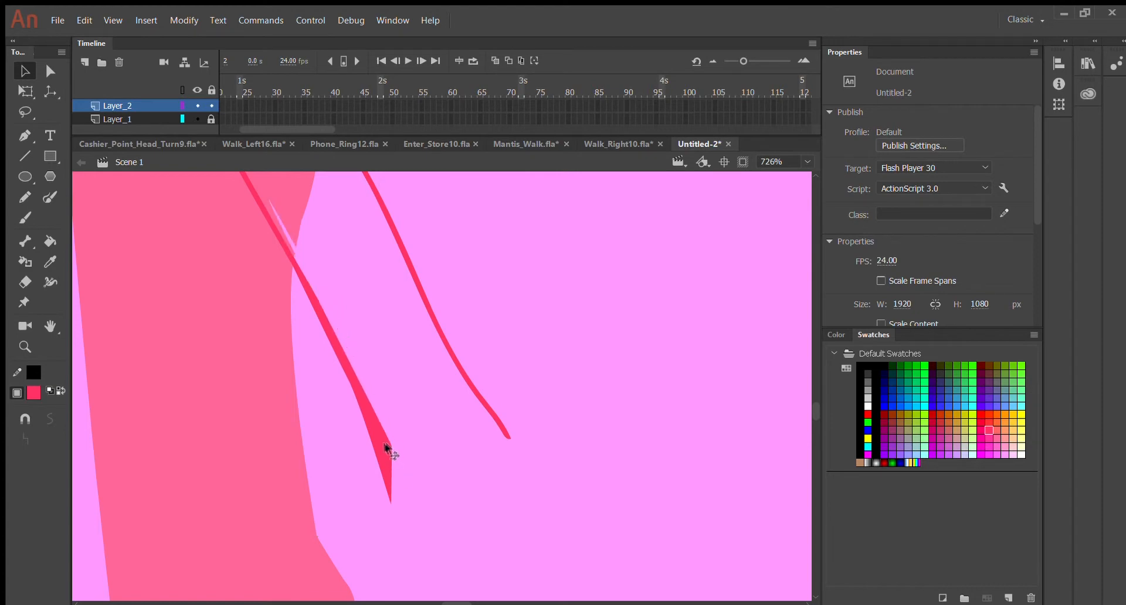
{"action": "mouse_move", "coordinate": [387, 445]}
{"action": "left_mouse_down"}
{"action": "mouse_move", "coordinate": [377, 441]}
{"action": "mouse_move", "coordinate": [379, 459]}
{"action": "left_mouse_up"}
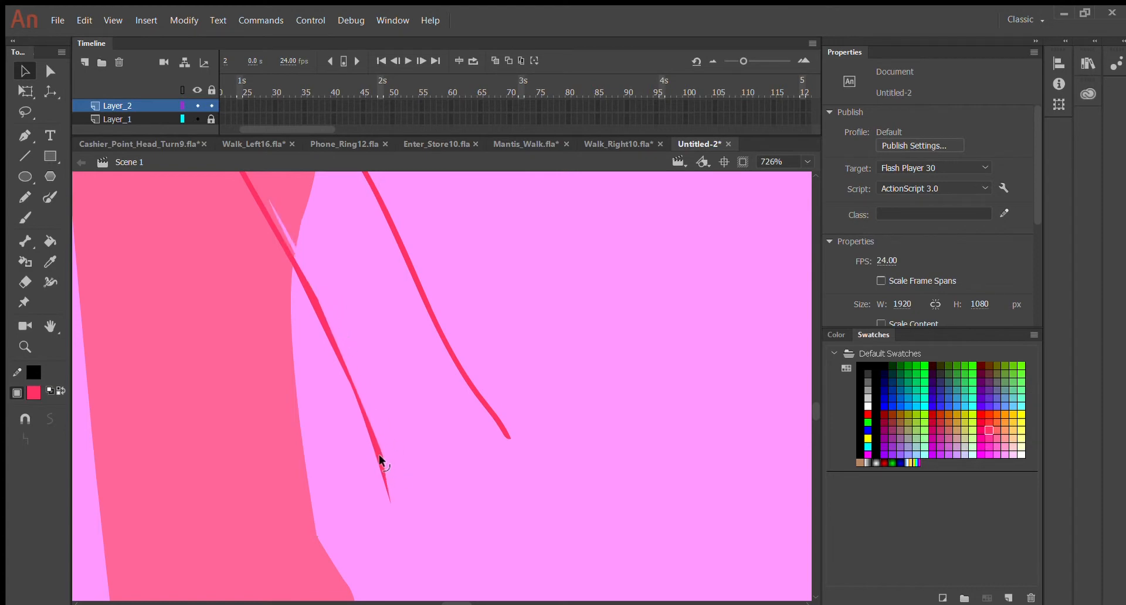
{"action": "left_click", "coordinate": [386, 484]}
{"action": "left_click", "coordinate": [391, 483]}
{"action": "left_click_drag", "start_coordinate": [379, 463], "coordinate": [383, 470]}
Paint a narrow hand outline with the Brush tool, joining the lower ends of the two arm lines.
{"action": "key", "text": "b"}
{"action": "scroll", "coordinate": [393, 421], "scroll_direction": "down", "scroll_amount": 3}
{"action": "mouse_move", "coordinate": [385, 353]}
{"action": "left_mouse_down"}
{"action": "mouse_move", "coordinate": [388, 385]}
{"action": "mouse_move", "coordinate": [460, 505]}
{"action": "mouse_move", "coordinate": [512, 318]}
{"action": "left_mouse_up"}
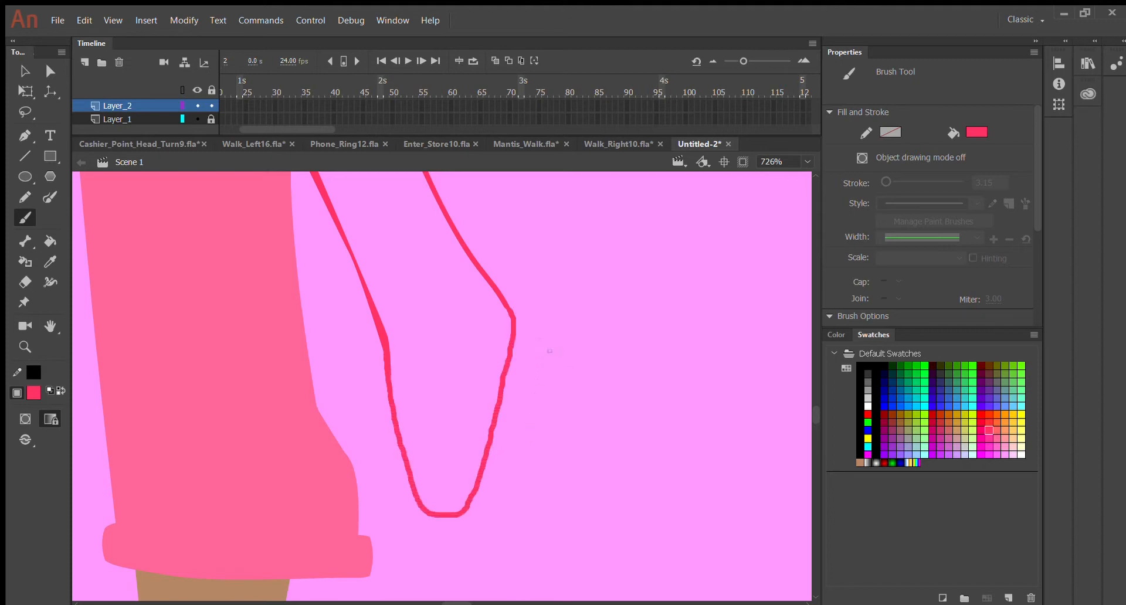
{"action": "key", "text": "ctrl+z"}
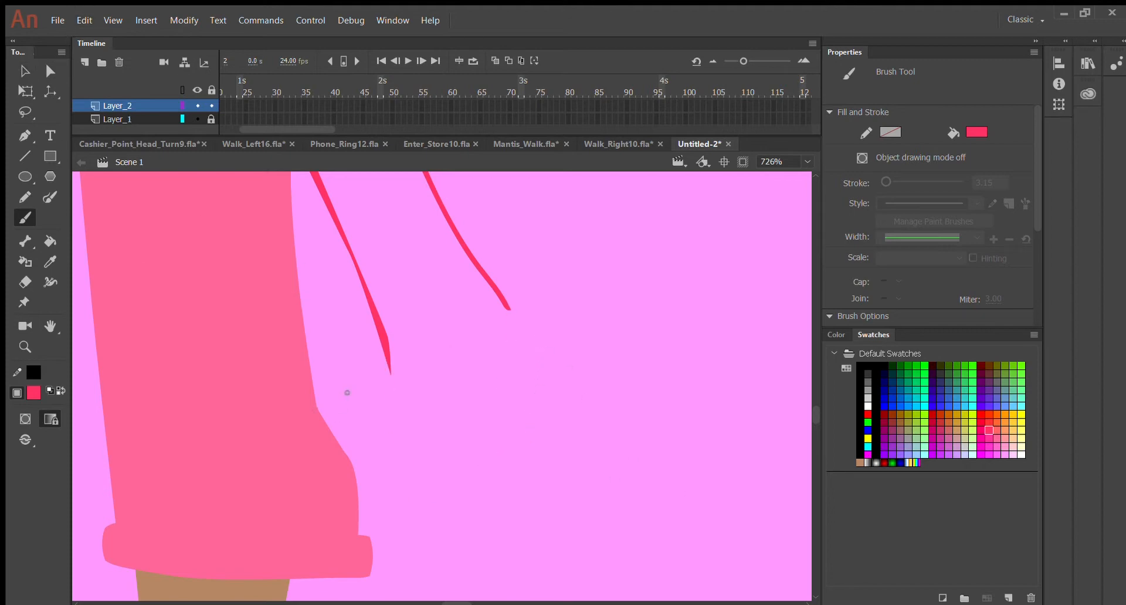
{"action": "mouse_move", "coordinate": [385, 356]}
{"action": "left_mouse_down"}
{"action": "mouse_move", "coordinate": [405, 451]}
{"action": "mouse_move", "coordinate": [463, 534]}
{"action": "mouse_move", "coordinate": [506, 308]}
{"action": "left_mouse_up"}
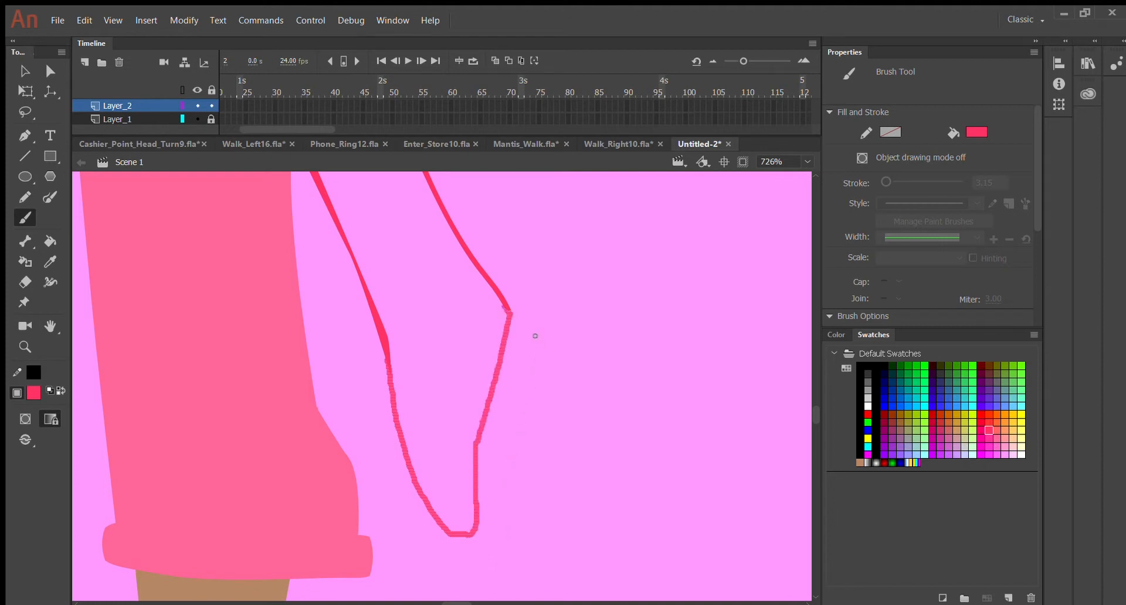
Smooth the corner where the outer arm line meets the hand outline.
{"action": "left_click", "coordinate": [24, 70]}
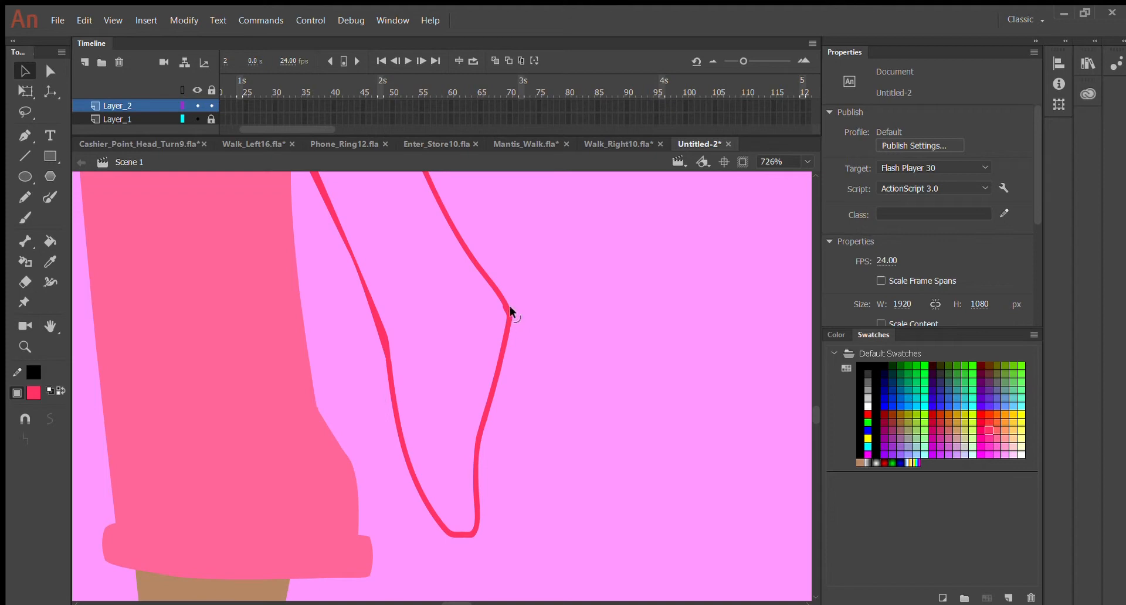
{"action": "mouse_move", "coordinate": [509, 307]}
{"action": "left_mouse_down"}
{"action": "mouse_move", "coordinate": [510, 354]}
{"action": "mouse_move", "coordinate": [503, 290]}
{"action": "mouse_move", "coordinate": [502, 340]}
{"action": "left_mouse_up"}
{"action": "mouse_move", "coordinate": [487, 304]}
{"action": "left_mouse_down"}
{"action": "mouse_move", "coordinate": [502, 323]}
{"action": "mouse_move", "coordinate": [498, 315]}
{"action": "left_mouse_up"}
Fill the outlined arm and hand with the garment's lighter pink using the Paint Bucket.
{"action": "key", "text": "ctrl+minus"}
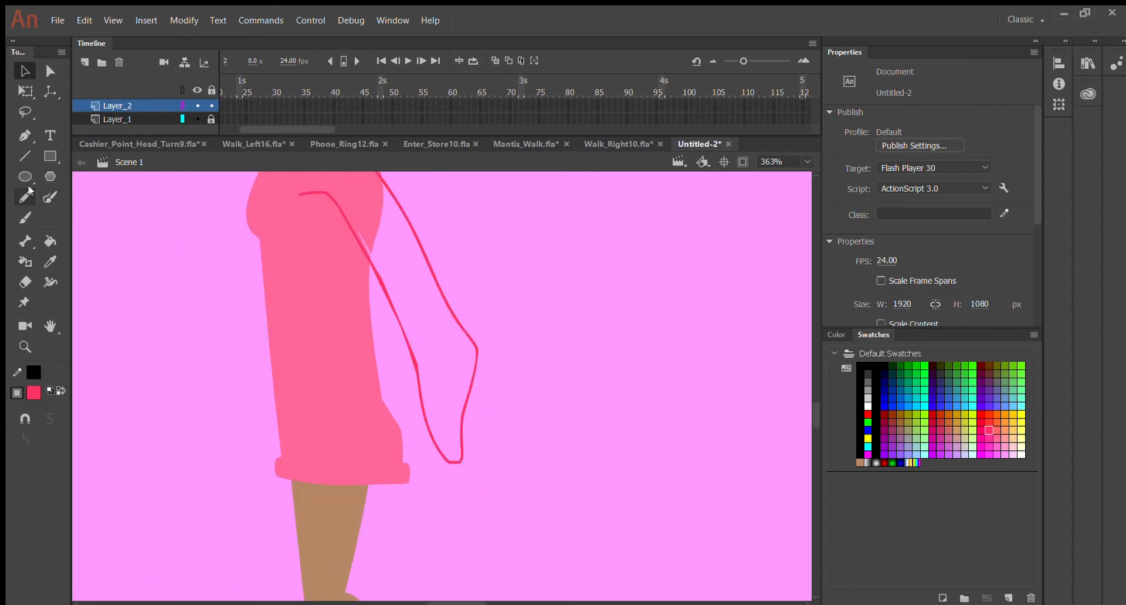
{"action": "key", "text": "k"}
{"action": "left_click", "coordinate": [390, 258]}
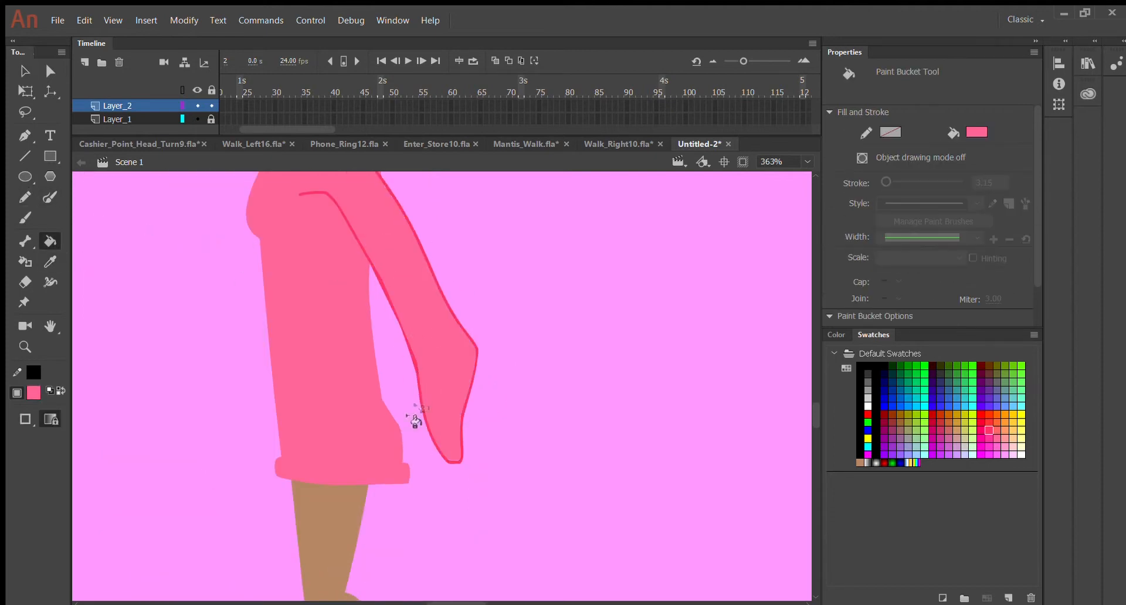
{"action": "scroll", "coordinate": [271, 407], "scroll_direction": "up", "scroll_amount": 5}
{"action": "scroll", "coordinate": [300, 437], "scroll_direction": "down", "scroll_amount": 7}
{"action": "scroll", "coordinate": [302, 430], "scroll_direction": "down", "scroll_amount": 4}
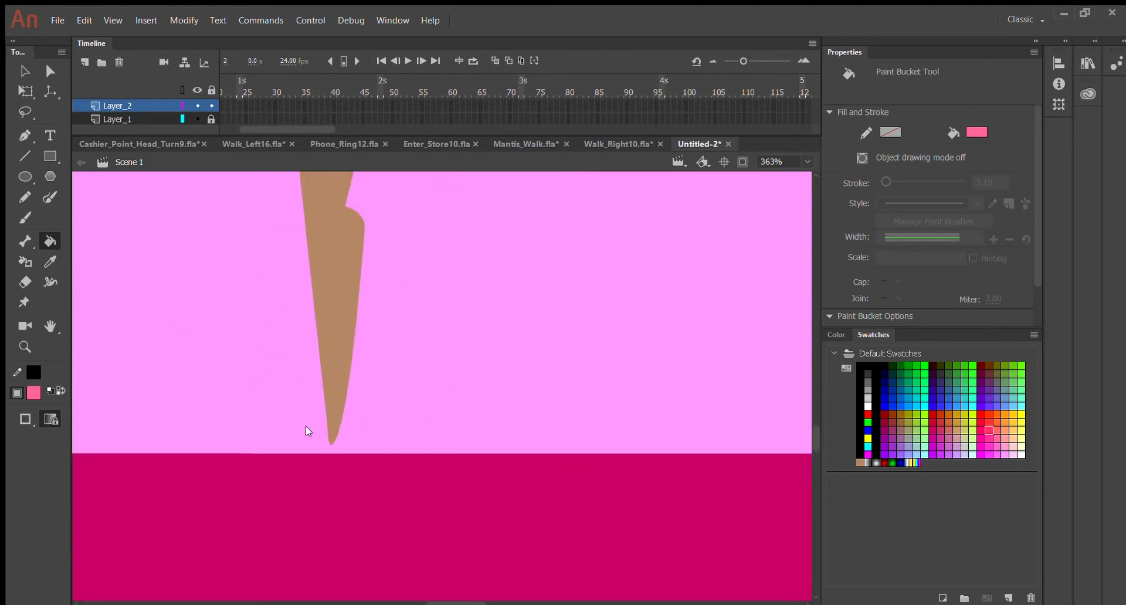
Enlarge the brush and paint a thick pink band across the lower leg above the foot.
{"action": "scroll", "coordinate": [304, 426], "scroll_direction": "up", "scroll_amount": 2}
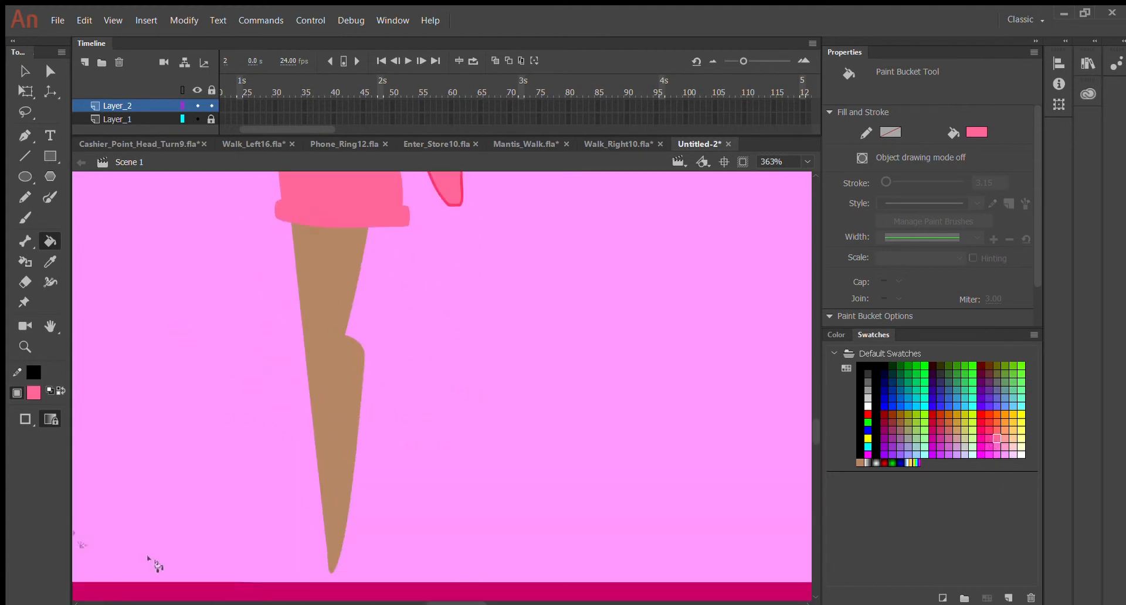
{"action": "left_click", "coordinate": [25, 216]}
{"action": "key", "text": "ctrl+="}
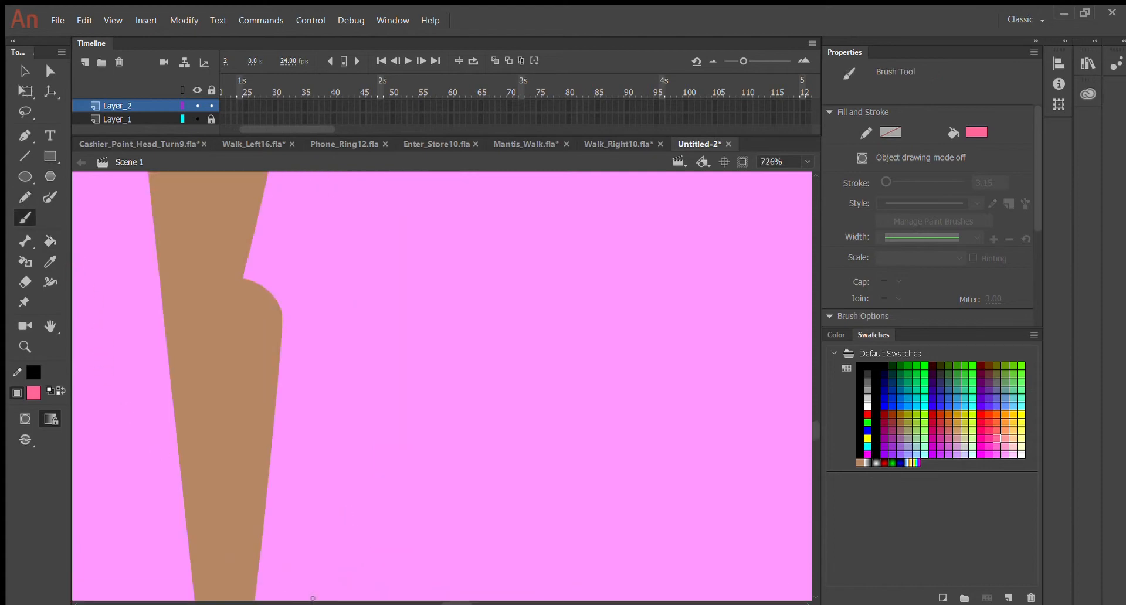
{"action": "scroll", "coordinate": [209, 475], "scroll_direction": "down", "scroll_amount": 5}
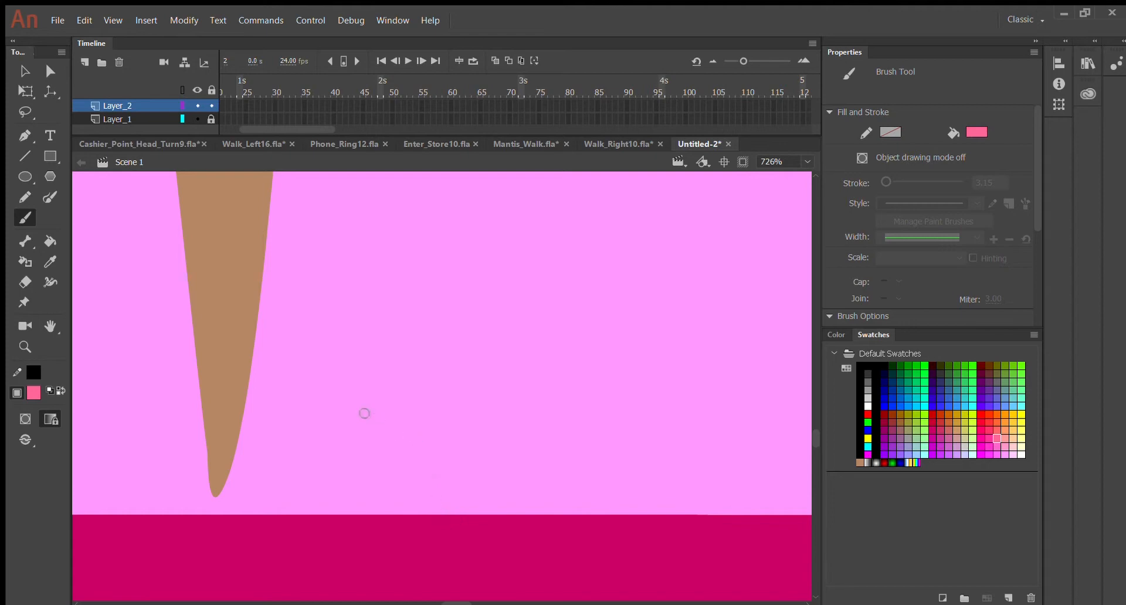
{"action": "key", "text": "]"}
{"action": "key", "text": "]"}
{"action": "key", "text": "]"}
{"action": "key", "text": "]"}
{"action": "key", "text": "]"}
{"action": "key", "text": "]"}
{"action": "key", "text": "]"}
{"action": "key", "text": "]"}
{"action": "left_click_drag", "start_coordinate": [181, 267], "coordinate": [258, 268]}
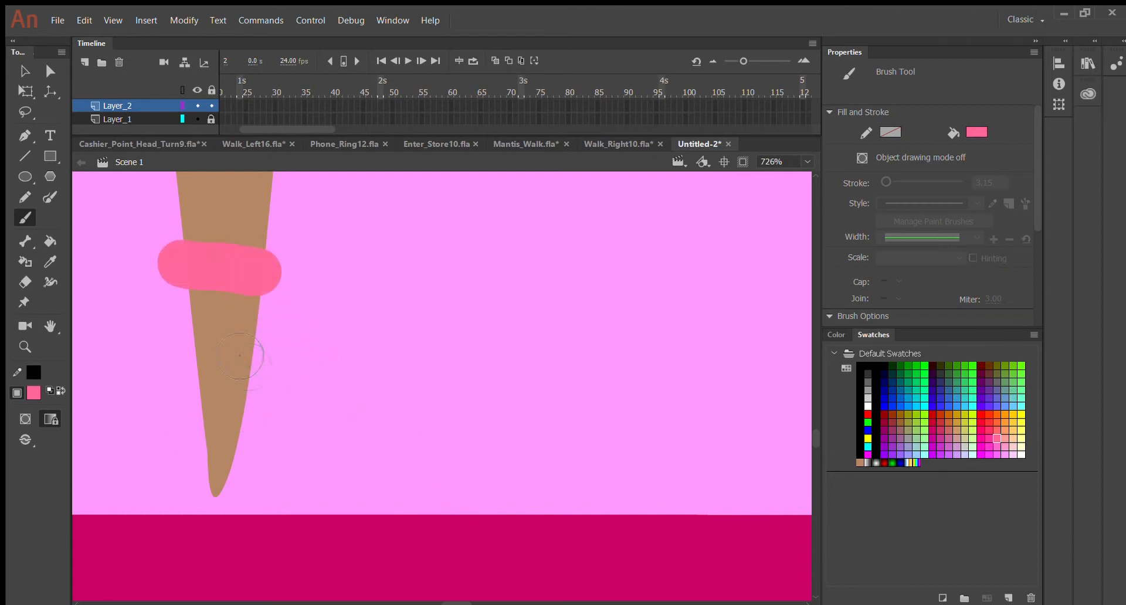
Paint the boot's front edge, foot and back edge around the lower leg with thick pink brush strokes.
{"action": "left_click_drag", "start_coordinate": [182, 267], "coordinate": [184, 469]}
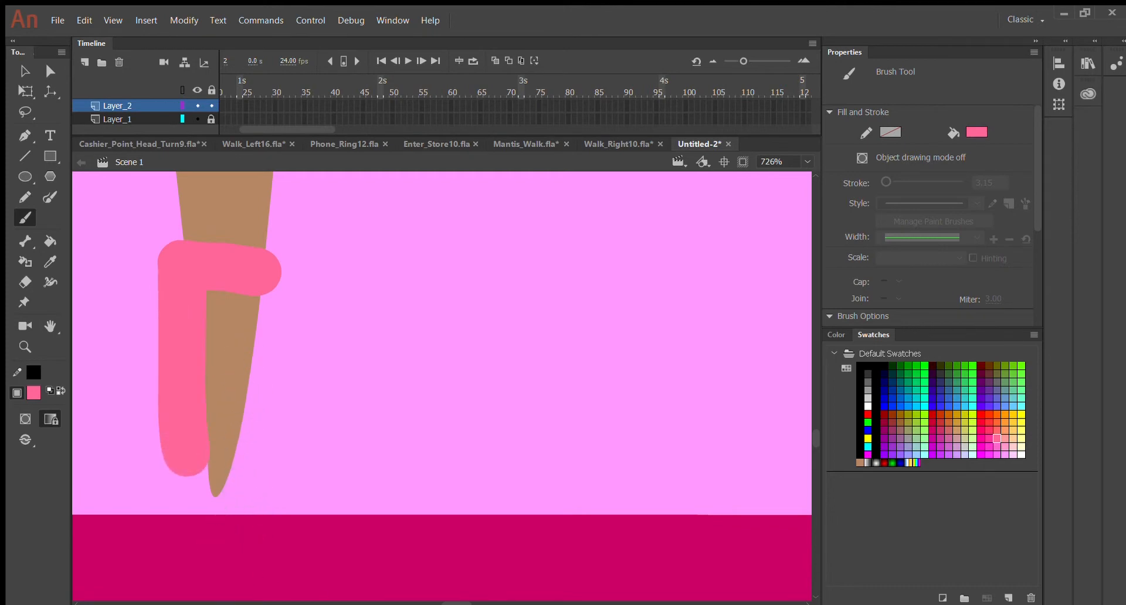
{"action": "left_click_drag", "start_coordinate": [457, 603], "coordinate": [441, 603]}
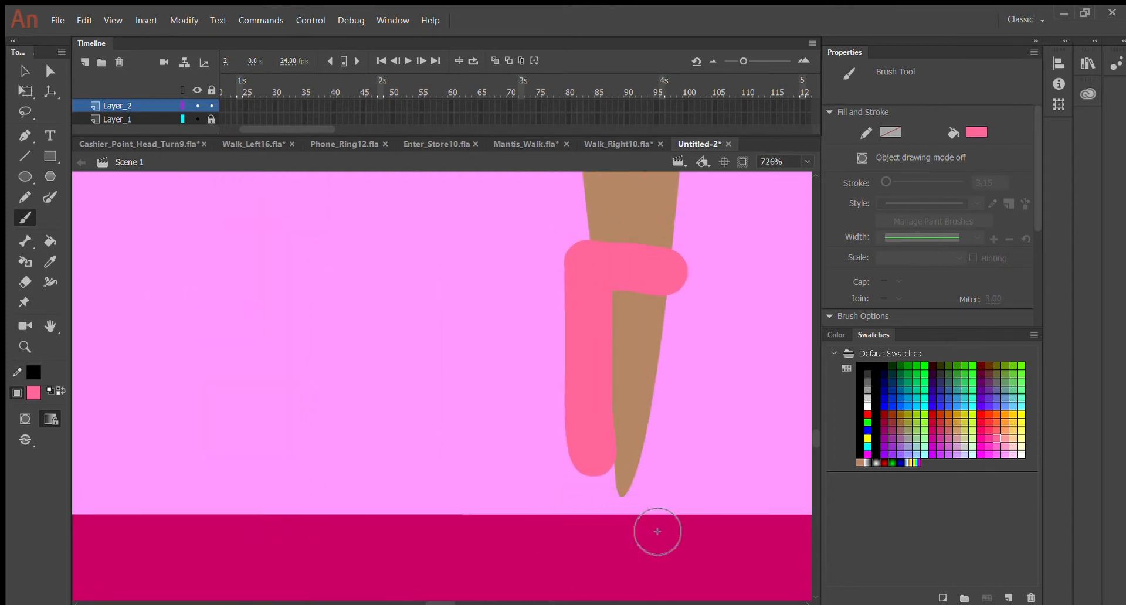
{"action": "left_click_drag", "start_coordinate": [587, 466], "coordinate": [527, 471]}
{"action": "mouse_move", "coordinate": [589, 534]}
{"action": "left_mouse_down"}
{"action": "mouse_move", "coordinate": [565, 547]}
{"action": "mouse_move", "coordinate": [570, 555]}
{"action": "mouse_move", "coordinate": [700, 553]}
{"action": "left_mouse_up"}
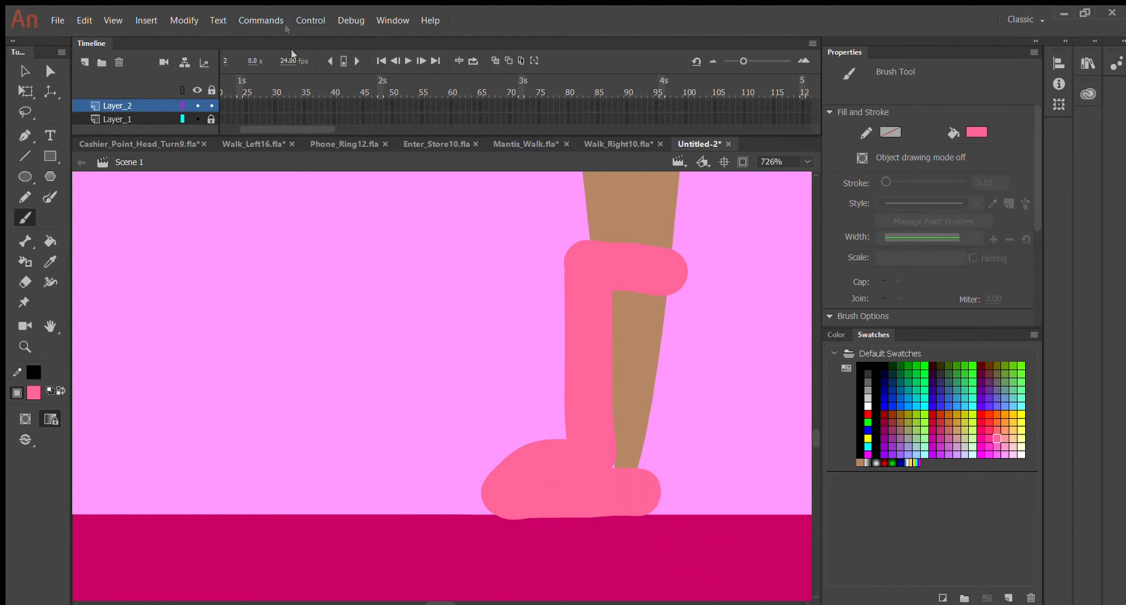
{"action": "left_click_drag", "start_coordinate": [300, 125], "coordinate": [280, 126]}
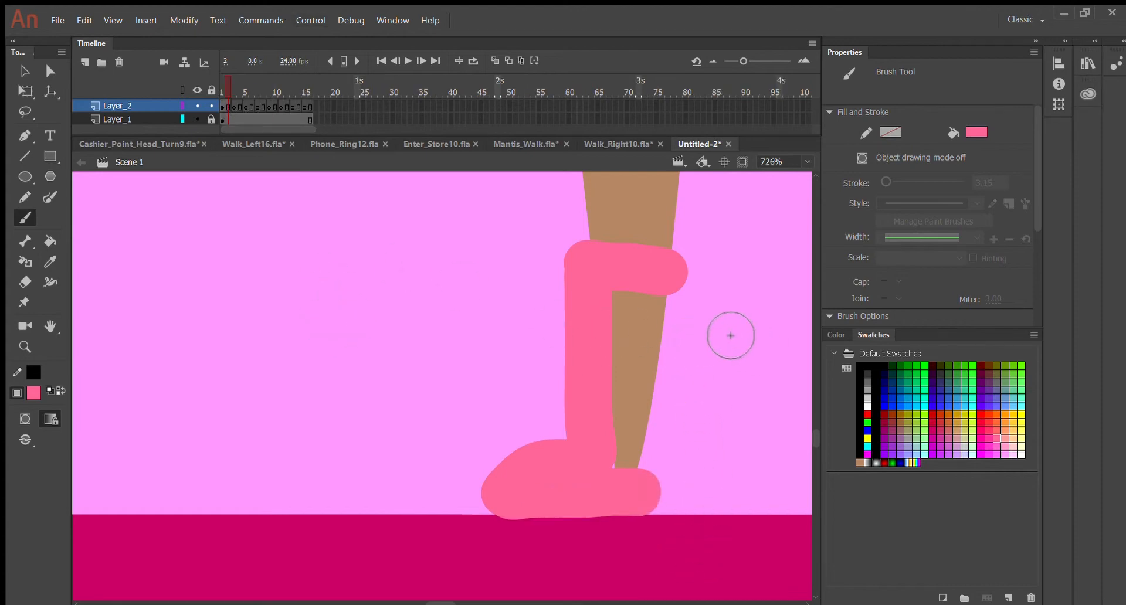
{"action": "left_click_drag", "start_coordinate": [665, 272], "coordinate": [666, 460]}
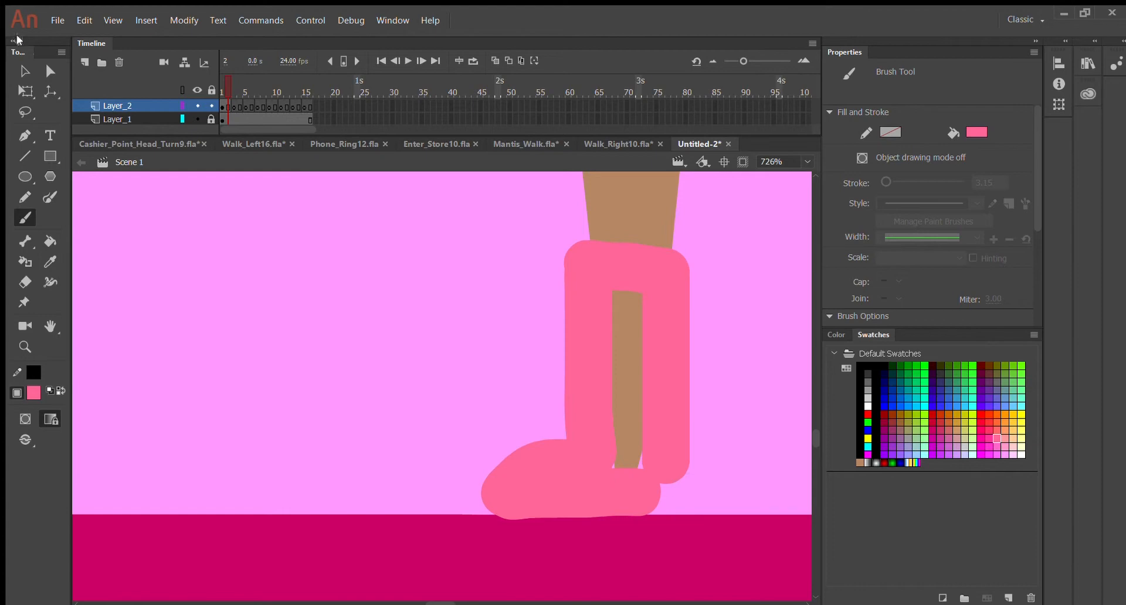
Cut the outer strip off the boot's back edge and taper that edge in towards the heel.
{"action": "left_click", "coordinate": [23, 71]}
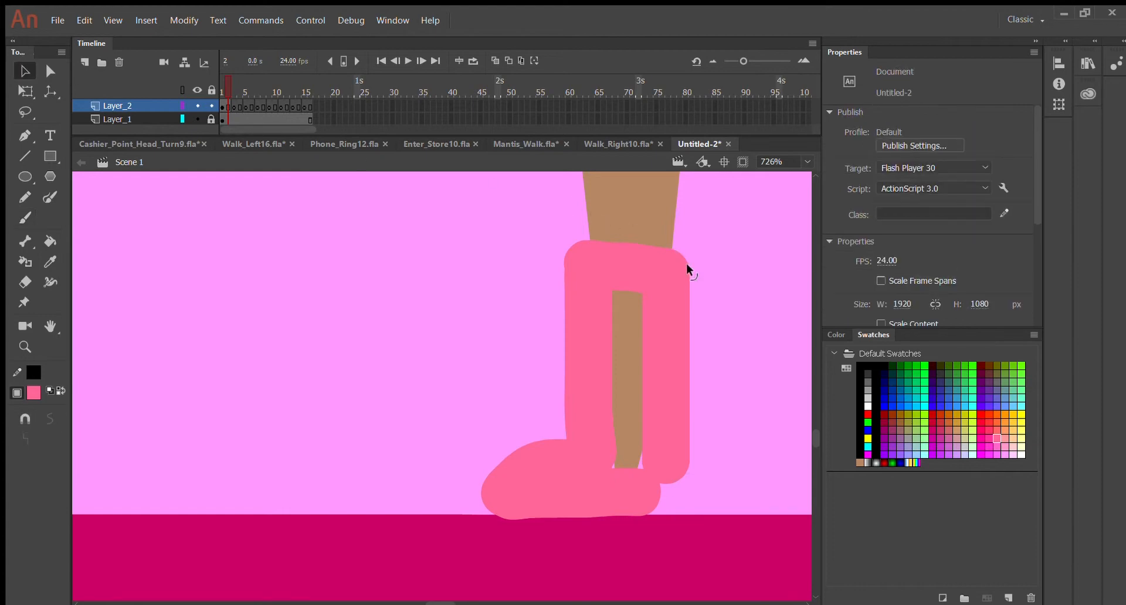
{"action": "left_click_drag", "start_coordinate": [701, 281], "coordinate": [754, 294]}
{"action": "left_click_drag", "start_coordinate": [765, 263], "coordinate": [679, 503]}
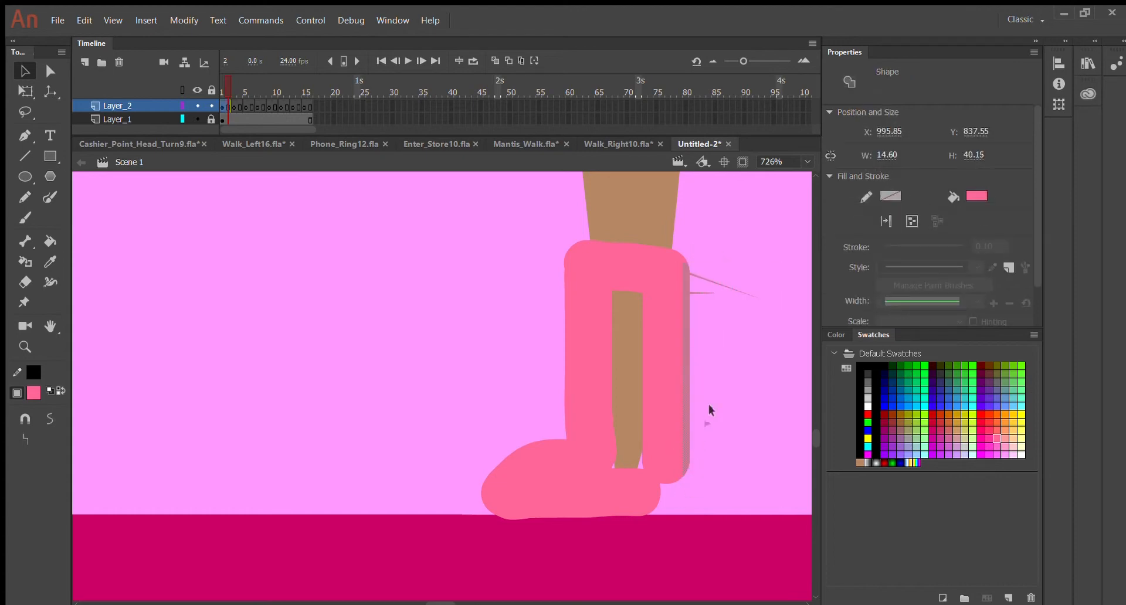
{"action": "key", "text": "Delete"}
{"action": "left_click_drag", "start_coordinate": [734, 233], "coordinate": [680, 371]}
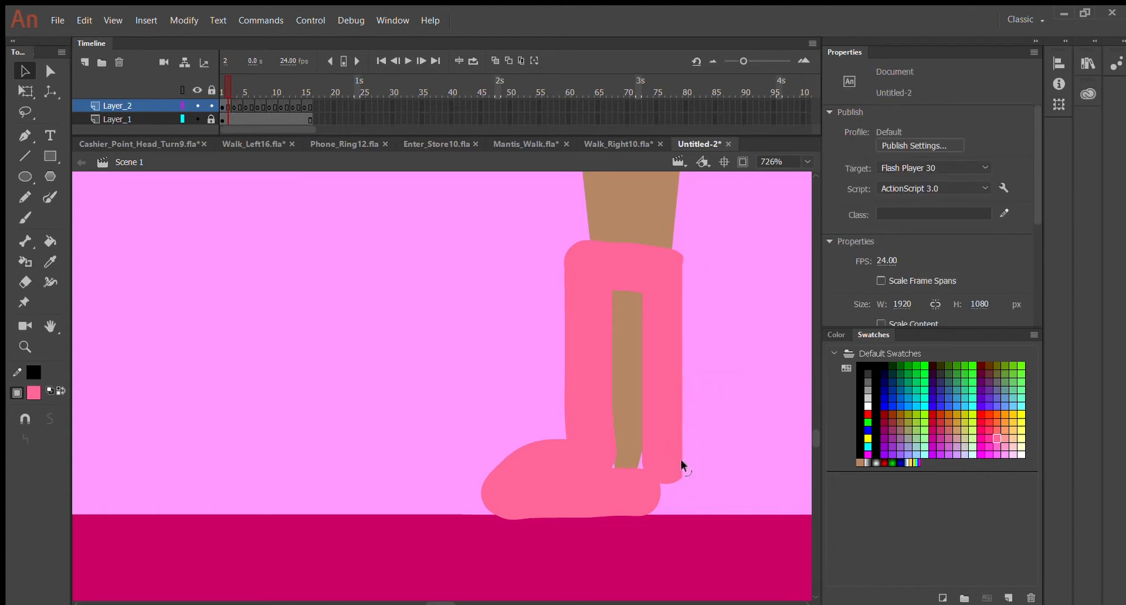
{"action": "left_click_drag", "start_coordinate": [680, 460], "coordinate": [653, 489]}
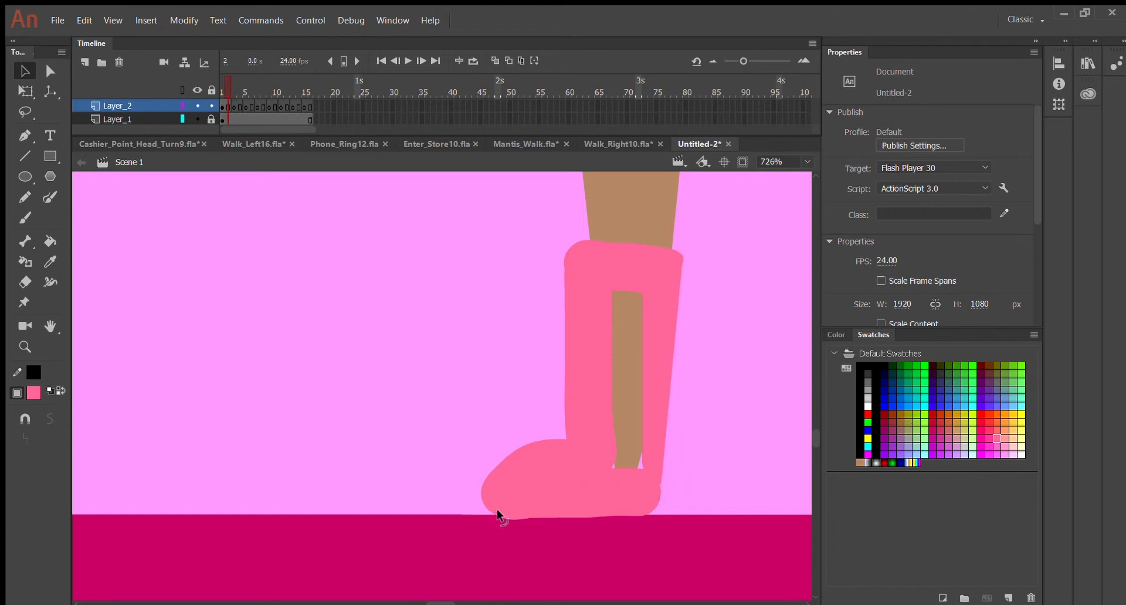
Pull the boot's toe down to the ground line to give the foot a rounded front.
{"action": "left_click", "coordinate": [536, 508]}
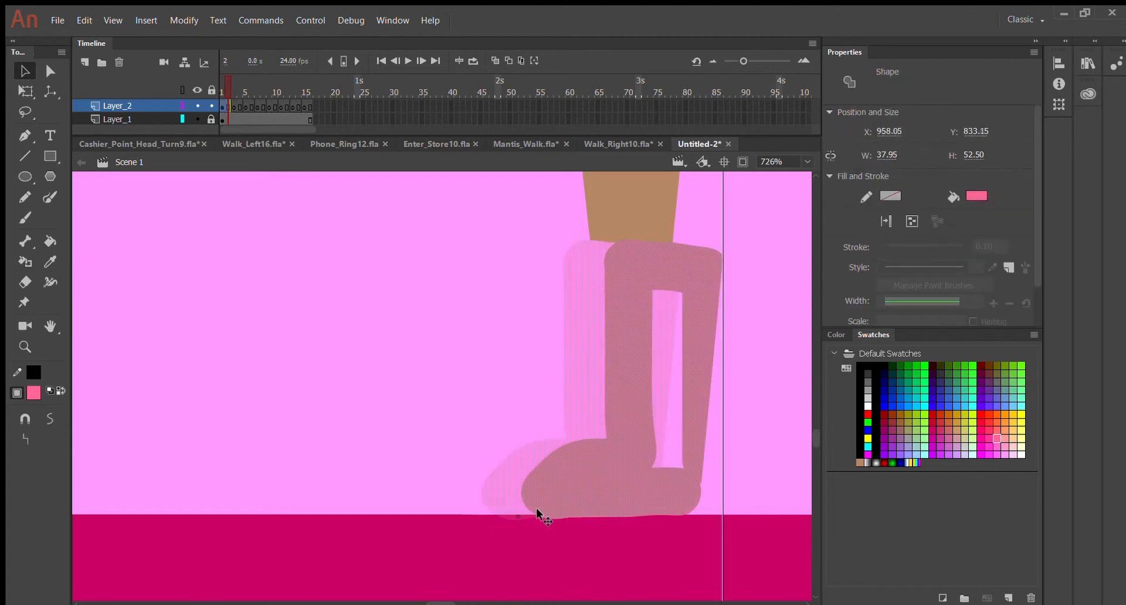
{"action": "left_click", "coordinate": [454, 443]}
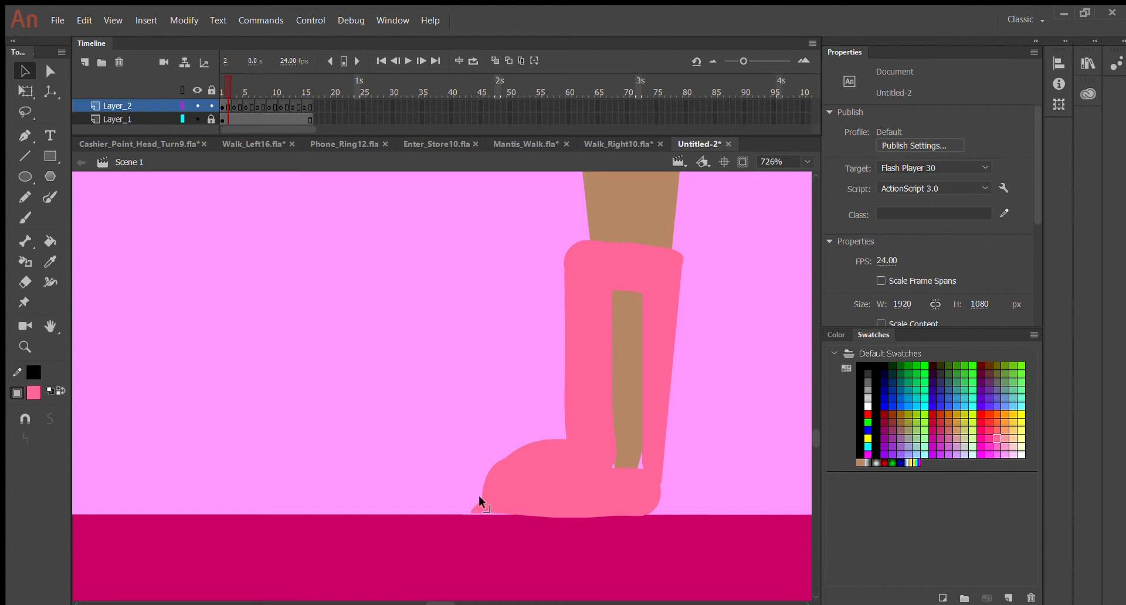
{"action": "left_click_drag", "start_coordinate": [478, 495], "coordinate": [476, 508]}
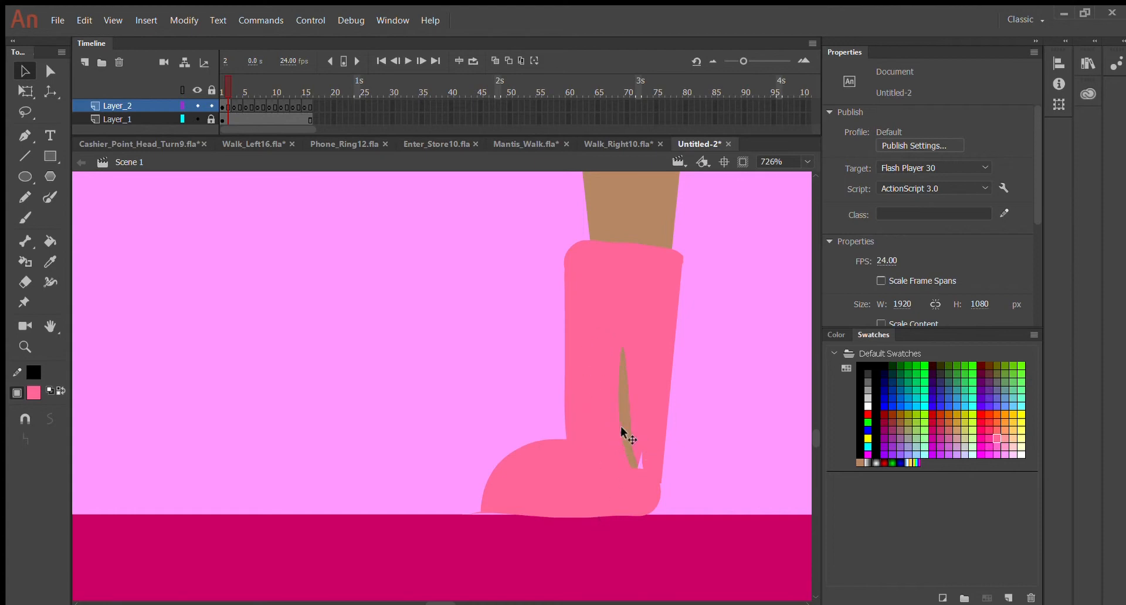
Close the skin-coloured gap inside the boot by reshaping its inner edges, and extend the back edge down to the heel.
{"action": "key", "text": "ctrl+z"}
{"action": "key", "text": "ctrl+z"}
{"action": "left_click", "coordinate": [630, 464]}
{"action": "left_click", "coordinate": [640, 465]}
{"action": "left_click_drag", "start_coordinate": [632, 461], "coordinate": [638, 356]}
{"action": "left_click_drag", "start_coordinate": [636, 398], "coordinate": [649, 511]}
{"action": "scroll", "coordinate": [646, 424], "scroll_direction": "up", "scroll_amount": 3}
{"action": "scroll", "coordinate": [646, 424], "scroll_direction": "down", "scroll_amount": 5}
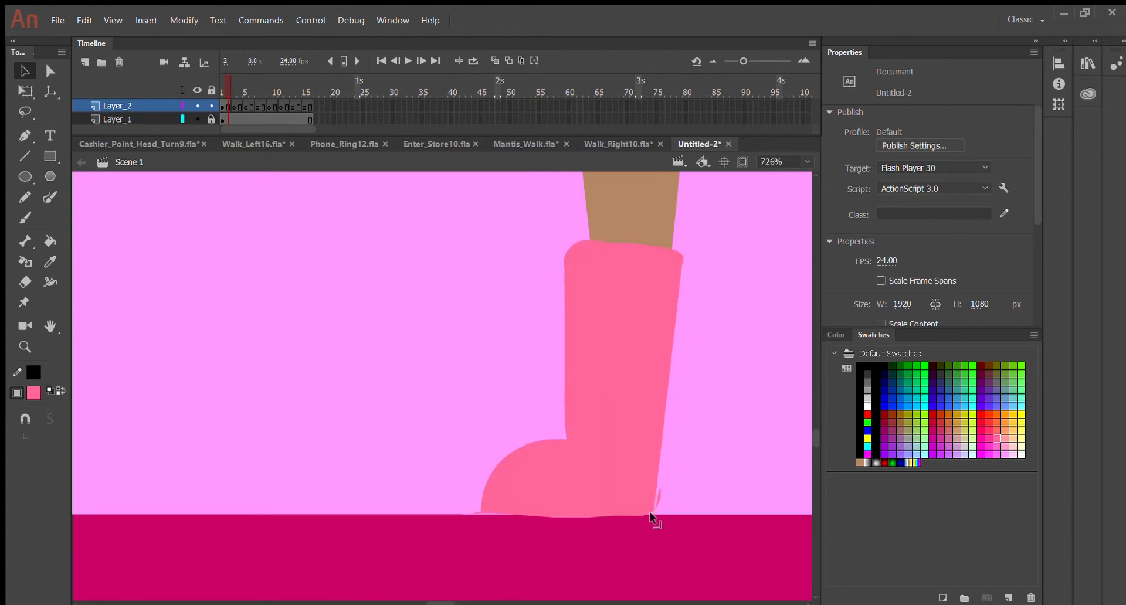
Delete the stray sliver behind the heel and tidy the boot's sole and upper front corner.
{"action": "left_click", "coordinate": [656, 487]}
{"action": "key", "text": "Delete"}
{"action": "left_click_drag", "start_coordinate": [647, 503], "coordinate": [640, 506]}
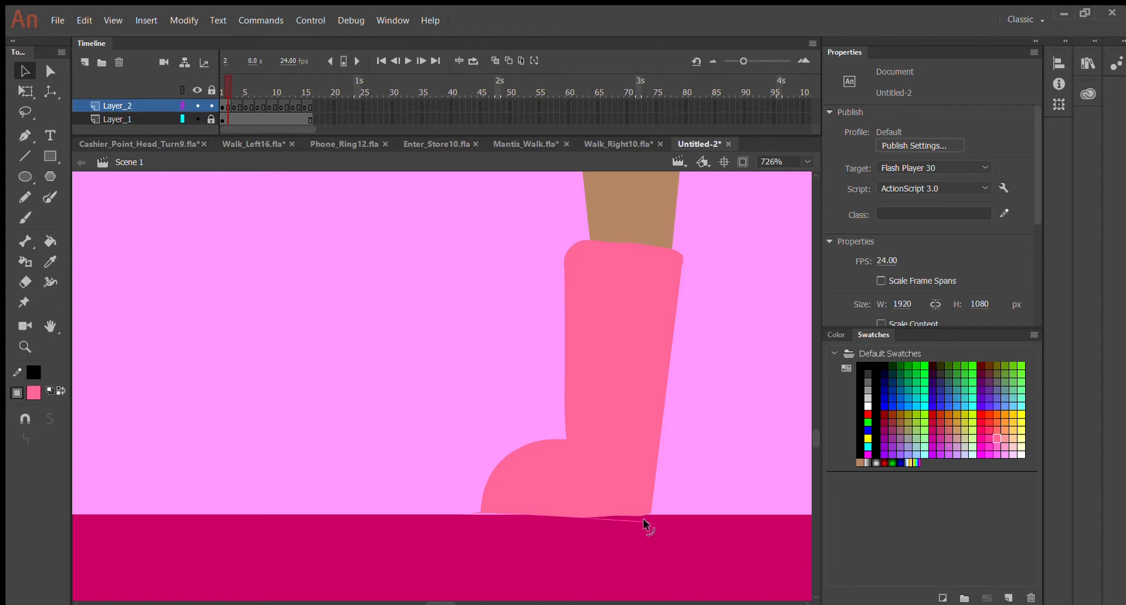
{"action": "left_click_drag", "start_coordinate": [643, 519], "coordinate": [646, 515]}
{"action": "left_click_drag", "start_coordinate": [491, 506], "coordinate": [502, 508]}
{"action": "left_click_drag", "start_coordinate": [500, 510], "coordinate": [496, 509]}
{"action": "scroll", "coordinate": [634, 456], "scroll_direction": "up", "scroll_amount": 5}
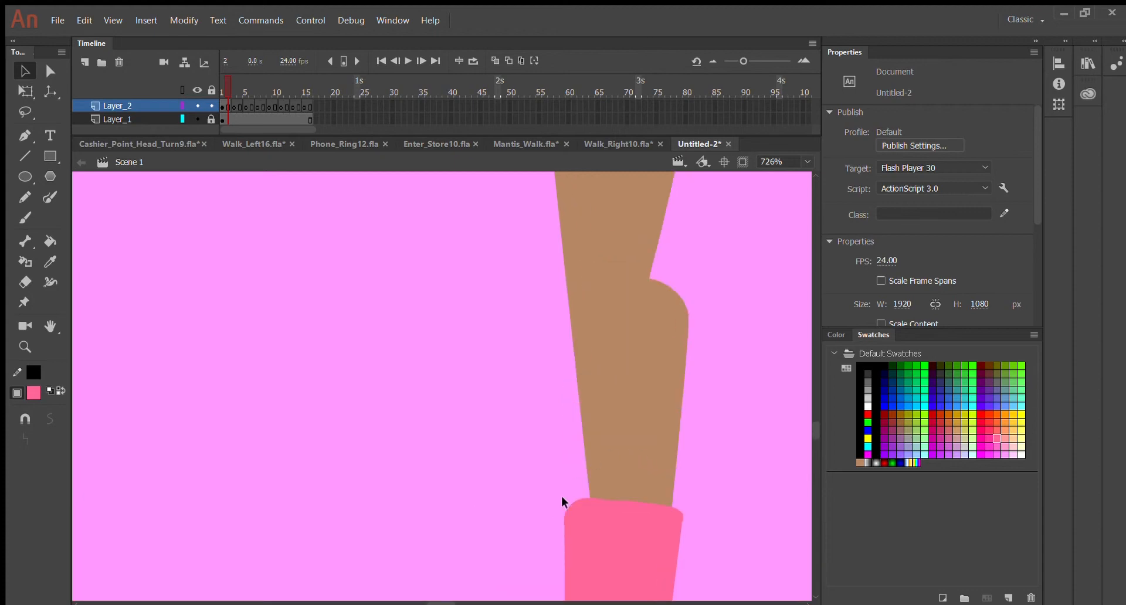
{"action": "scroll", "coordinate": [563, 503], "scroll_direction": "down", "scroll_amount": 4}
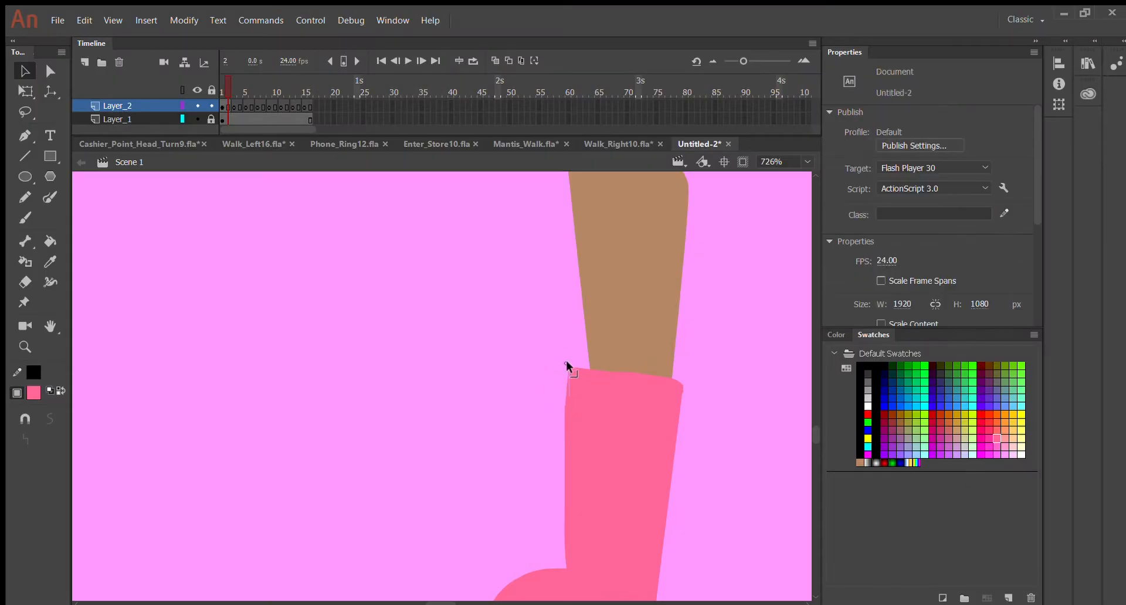
Colour the hair with the salmon swatch and curve its hairline back from the forehead into a strand in front of the ear area.
{"action": "left_click", "coordinate": [949, 430]}
{"action": "key", "text": "v"}
{"action": "key", "text": "ctrl+shift+a"}
{"action": "key", "text": "ctrl+="}
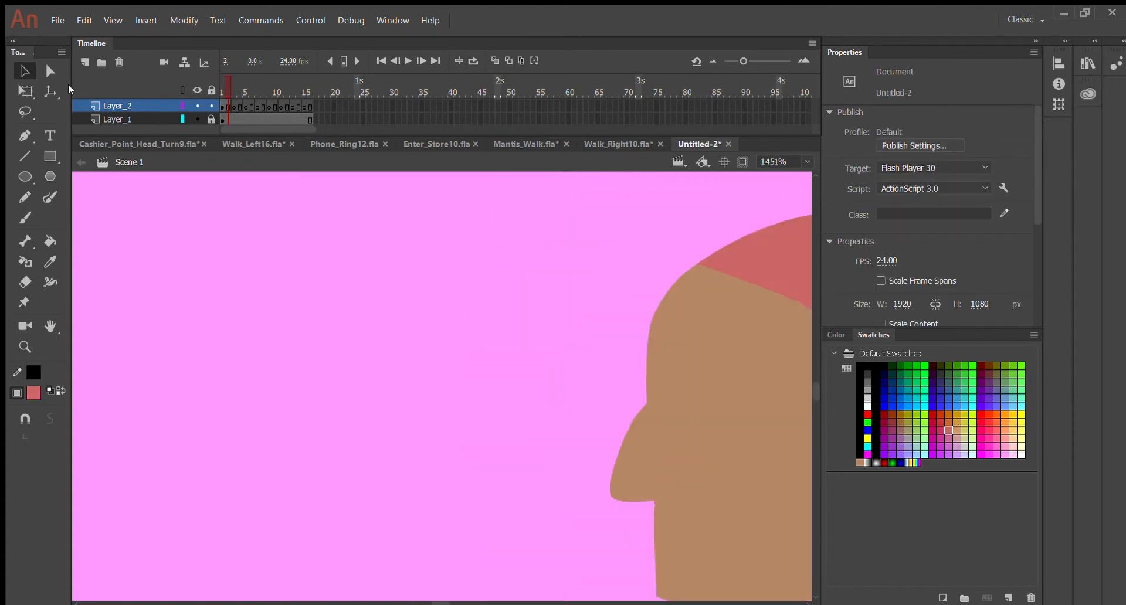
{"action": "left_click_drag", "start_coordinate": [797, 456], "coordinate": [307, 328]}
{"action": "left_click_drag", "start_coordinate": [436, 339], "coordinate": [461, 387]}
{"action": "scroll", "coordinate": [387, 420], "scroll_direction": "up", "scroll_amount": 3}
{"action": "left_click_drag", "start_coordinate": [297, 311], "coordinate": [359, 425]}
{"action": "key", "text": "b"}
{"action": "key", "text": "v"}
{"action": "mouse_move", "coordinate": [291, 325]}
{"action": "left_mouse_down"}
{"action": "mouse_move", "coordinate": [303, 322]}
{"action": "mouse_move", "coordinate": [291, 346]}
{"action": "left_mouse_up"}
{"action": "key", "text": "ctrl+z"}
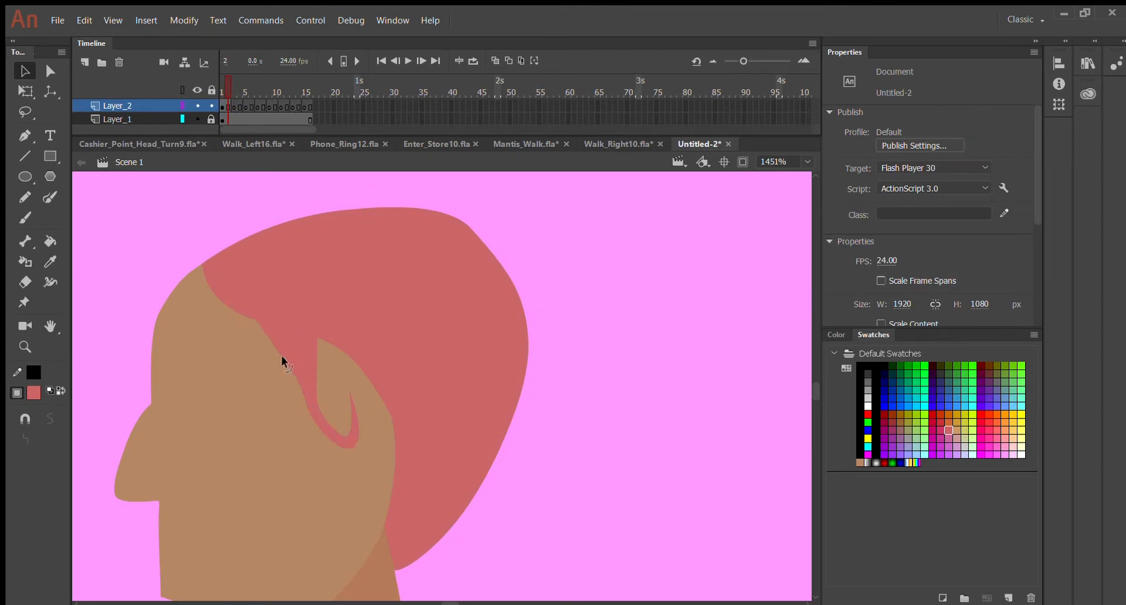
Bend the end of the hair strand into a spiral curl and smooth the hairline above it.
{"action": "scroll", "coordinate": [353, 279], "scroll_direction": "down", "scroll_amount": 3}
{"action": "left_click_drag", "start_coordinate": [351, 270], "coordinate": [330, 271]}
{"action": "key", "text": "ctrl+="}
{"action": "scroll", "coordinate": [298, 397], "scroll_direction": "up", "scroll_amount": 3}
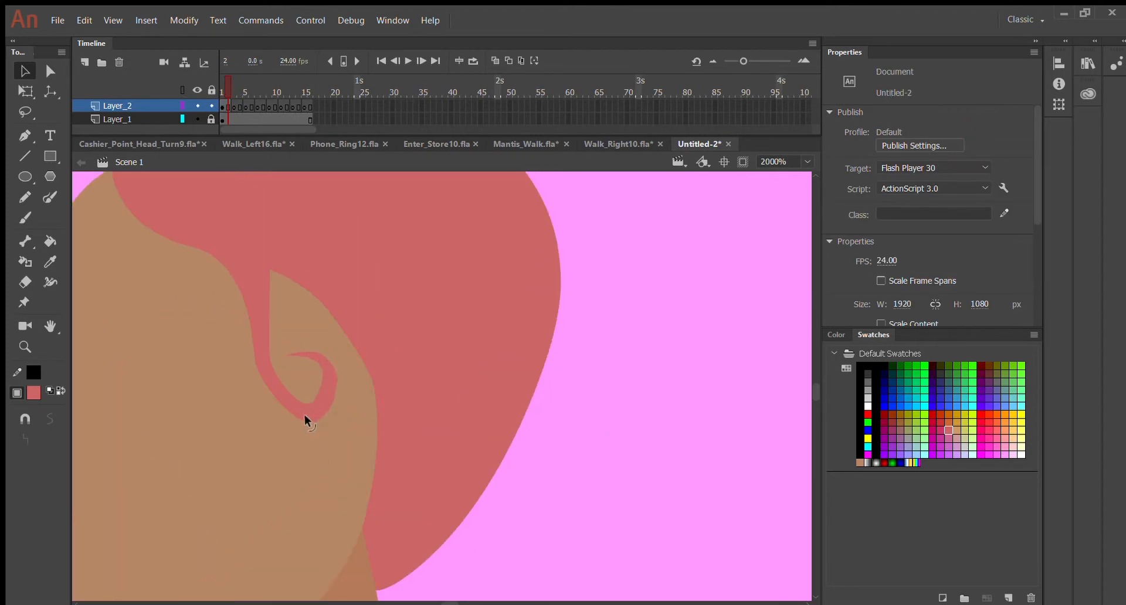
Paint a round salmon hair bun at the back of the head with a large brush.
{"action": "key", "text": "ctrl+-"}
{"action": "key", "text": "ctrl+-"}
{"action": "key", "text": "ctrl+-"}
{"action": "key", "text": "ctrl+-"}
{"action": "key", "text": "ctrl+="}
{"action": "key", "text": "ctrl+="}
{"action": "key", "text": "ctrl+="}
{"action": "key", "text": "ctrl+="}
{"action": "key", "text": "ctrl+-"}
{"action": "key", "text": "ctrl+-"}
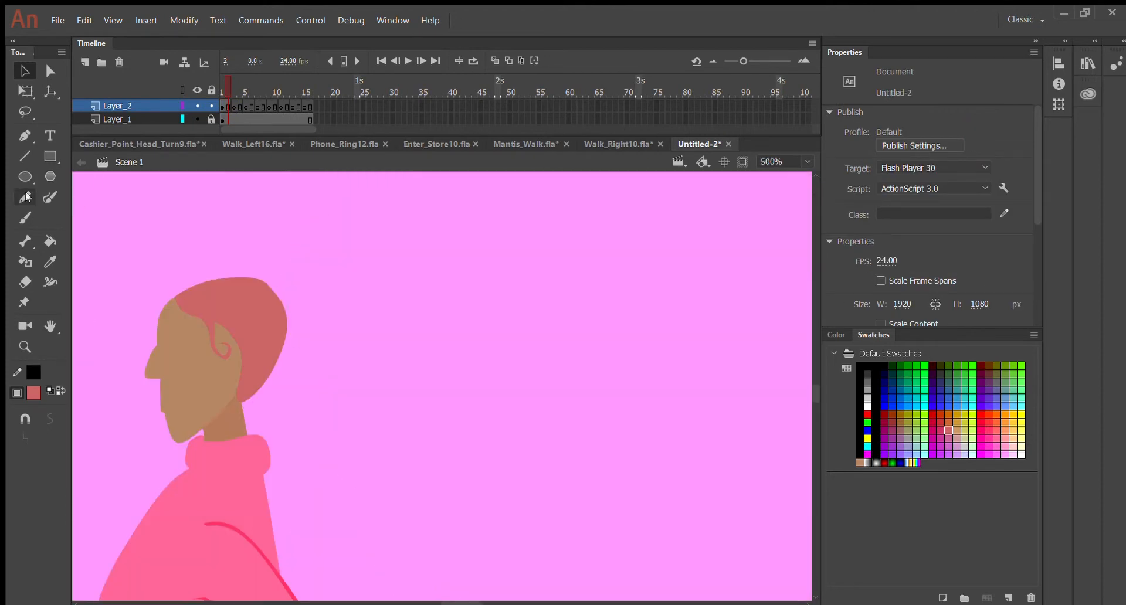
{"action": "left_click", "coordinate": [25, 218]}
{"action": "left_click", "coordinate": [300, 326]}
{"action": "left_click", "coordinate": [233, 236]}
{"action": "key", "text": "v"}
{"action": "left_click", "coordinate": [243, 352]}
{"action": "key", "text": "ctrl+z"}
{"action": "key", "text": "b"}
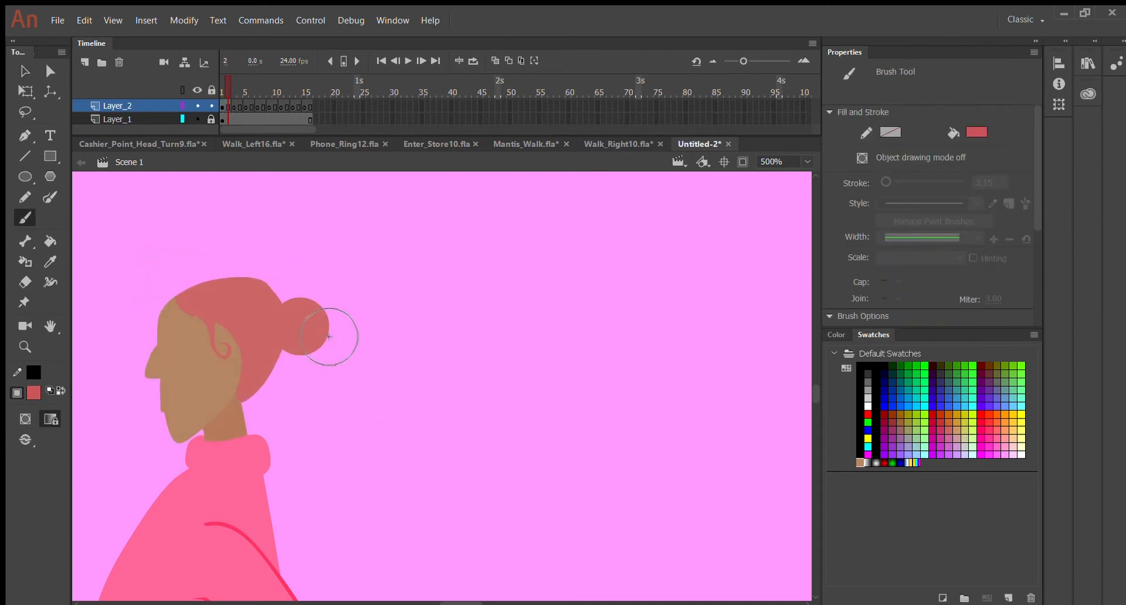
Paint a darker red round dab behind the crown of the hair and adjust the neck's front edge below the chin.
{"action": "left_click", "coordinate": [261, 276]}
{"action": "key", "text": "v"}
{"action": "key", "text": "."}
{"action": "mouse_move", "coordinate": [462, 602]}
{"action": "left_mouse_down"}
{"action": "mouse_move", "coordinate": [432, 600]}
{"action": "mouse_move", "coordinate": [447, 600]}
{"action": "left_mouse_up"}
{"action": "key", "text": "ctrl+="}
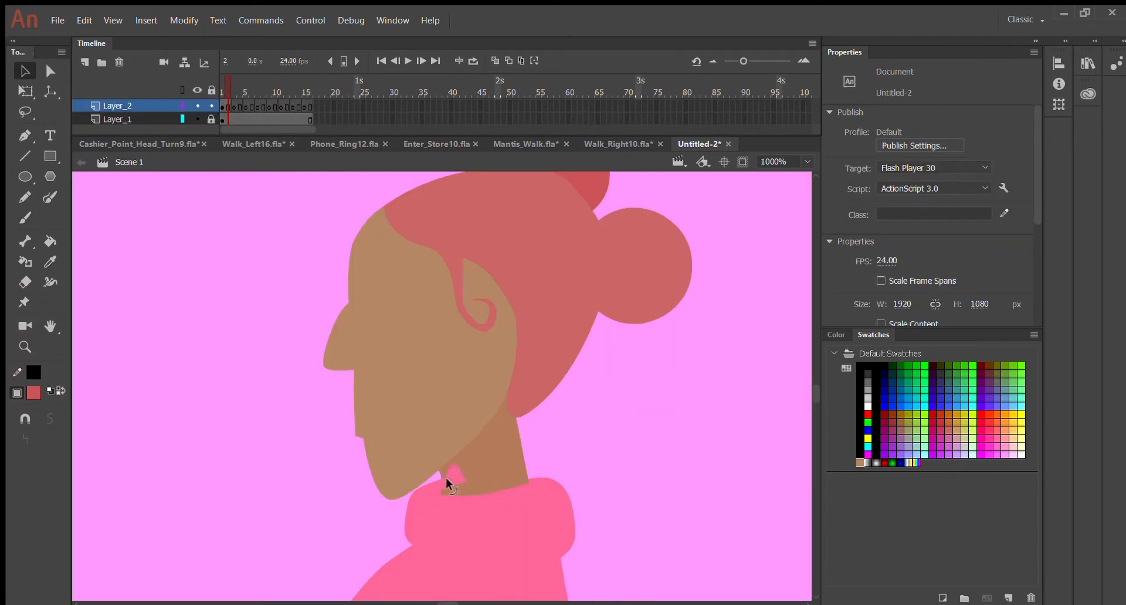
{"action": "key", "text": "ctrl+="}
{"action": "scroll", "coordinate": [415, 444], "scroll_direction": "down", "scroll_amount": 4}
{"action": "scroll", "coordinate": [435, 321], "scroll_direction": "up", "scroll_amount": 4}
Paint a skin-coloured ear over the hair behind the curl and reshape its rounded top and narrow lower end.
{"action": "key", "text": "i"}
{"action": "left_click", "coordinate": [376, 328]}
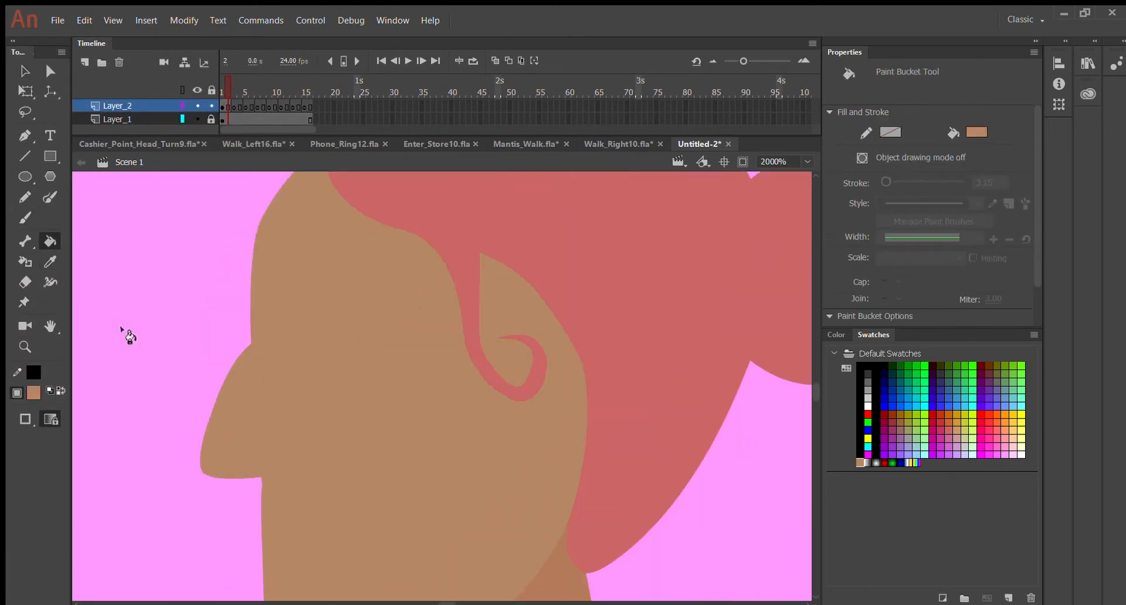
{"action": "left_click", "coordinate": [25, 218]}
{"action": "mouse_move", "coordinate": [569, 331]}
{"action": "left_mouse_down"}
{"action": "mouse_move", "coordinate": [585, 477]}
{"action": "mouse_move", "coordinate": [604, 411]}
{"action": "left_mouse_up"}
{"action": "key", "text": "v"}
{"action": "left_click_drag", "start_coordinate": [581, 497], "coordinate": [588, 507]}
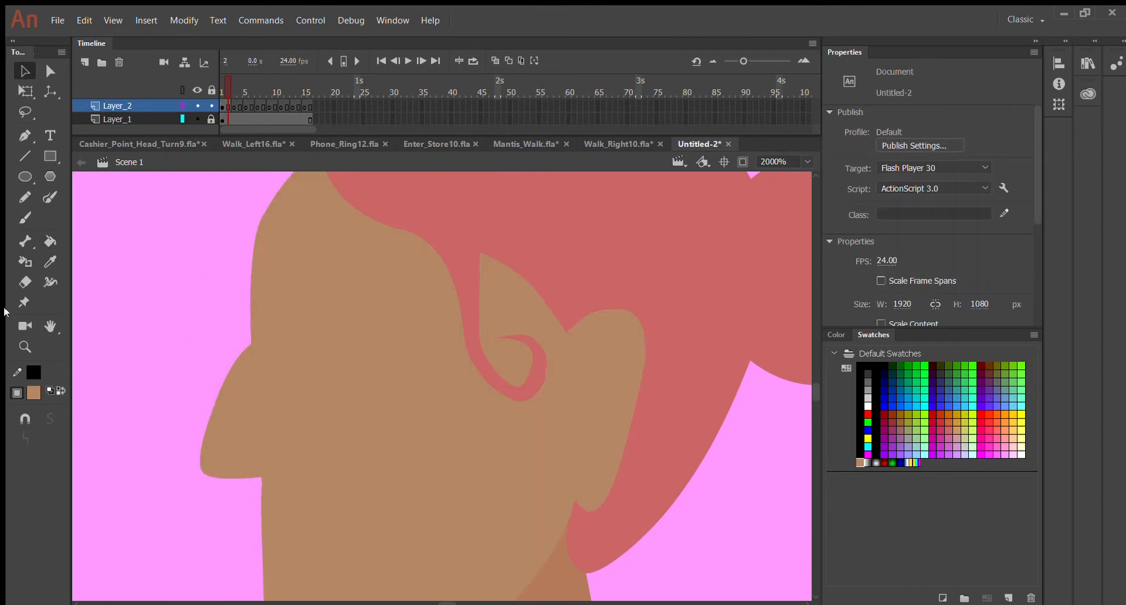
Paint salmon lips at the front of the face and shape them towards a pointed mouth corner.
{"action": "left_click", "coordinate": [26, 218]}
{"action": "scroll", "coordinate": [351, 410], "scroll_direction": "down", "scroll_amount": 4}
{"action": "mouse_move", "coordinate": [264, 457]}
{"action": "left_mouse_down"}
{"action": "mouse_move", "coordinate": [350, 465]}
{"action": "mouse_move", "coordinate": [272, 486]}
{"action": "left_mouse_up"}
{"action": "key", "text": "k"}
{"action": "left_click", "coordinate": [299, 487]}
{"action": "key", "text": "v"}
{"action": "left_click", "coordinate": [281, 469]}
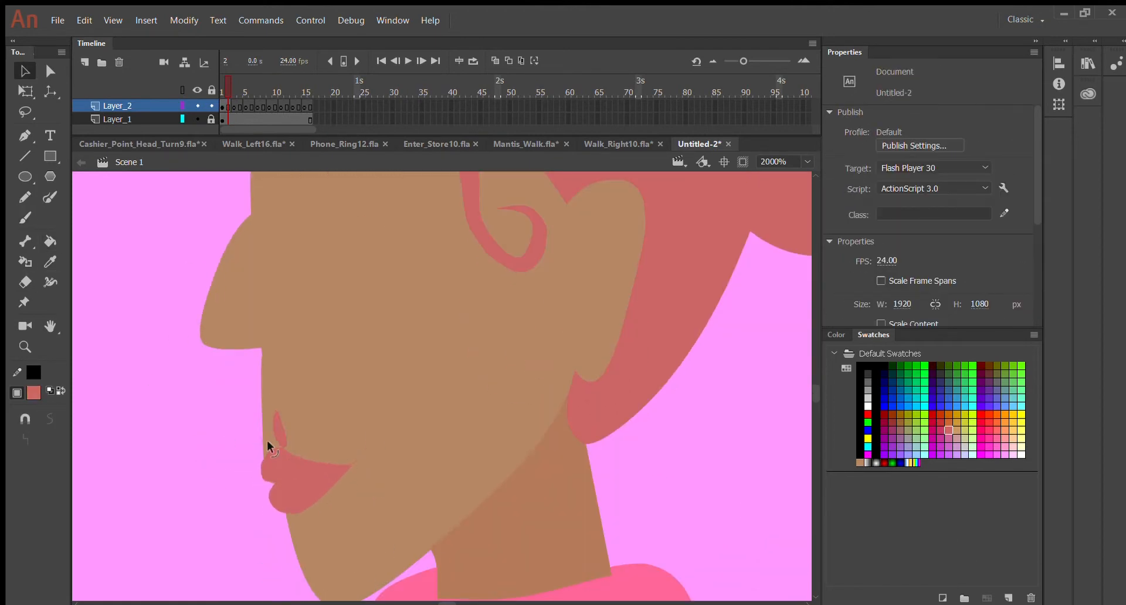
{"action": "left_click_drag", "start_coordinate": [267, 444], "coordinate": [278, 440]}
Paint a flat oval eyelid above the nose in the muted pink swatch.
{"action": "scroll", "coordinate": [243, 493], "scroll_direction": "up", "scroll_amount": 3}
{"action": "left_click", "coordinate": [948, 438]}
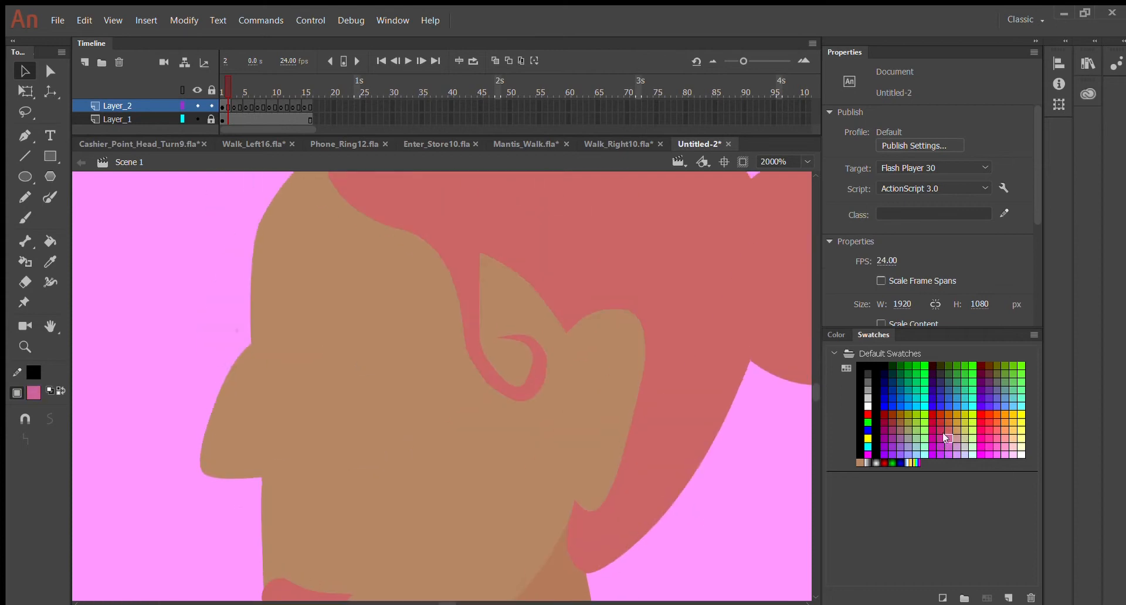
{"action": "key", "text": "b"}
{"action": "left_click", "coordinate": [352, 327]}
Draw a black eyeliner stroke under the eyelid and bend it into a curved wing with a pointed outer end.
{"action": "left_click_drag", "start_coordinate": [882, 222], "coordinate": [882, 222]}
{"action": "left_click", "coordinate": [883, 365]}
{"action": "mouse_move", "coordinate": [315, 347]}
{"action": "left_mouse_down"}
{"action": "mouse_move", "coordinate": [396, 347]}
{"action": "mouse_move", "coordinate": [277, 363]}
{"action": "left_mouse_up"}
{"action": "key", "text": "v"}
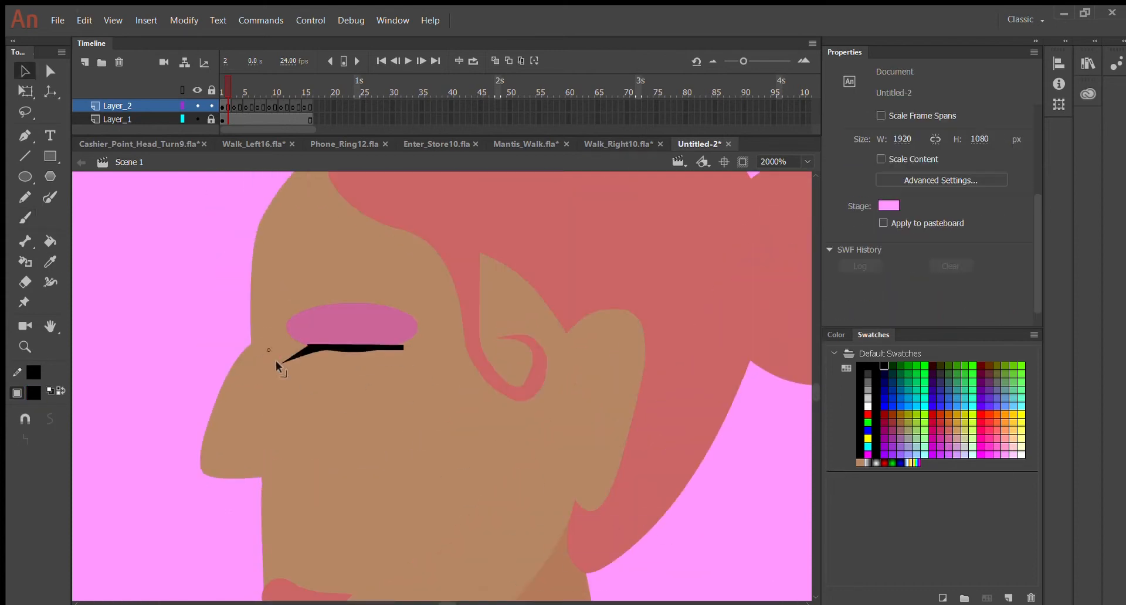
{"action": "left_click_drag", "start_coordinate": [404, 347], "coordinate": [449, 313]}
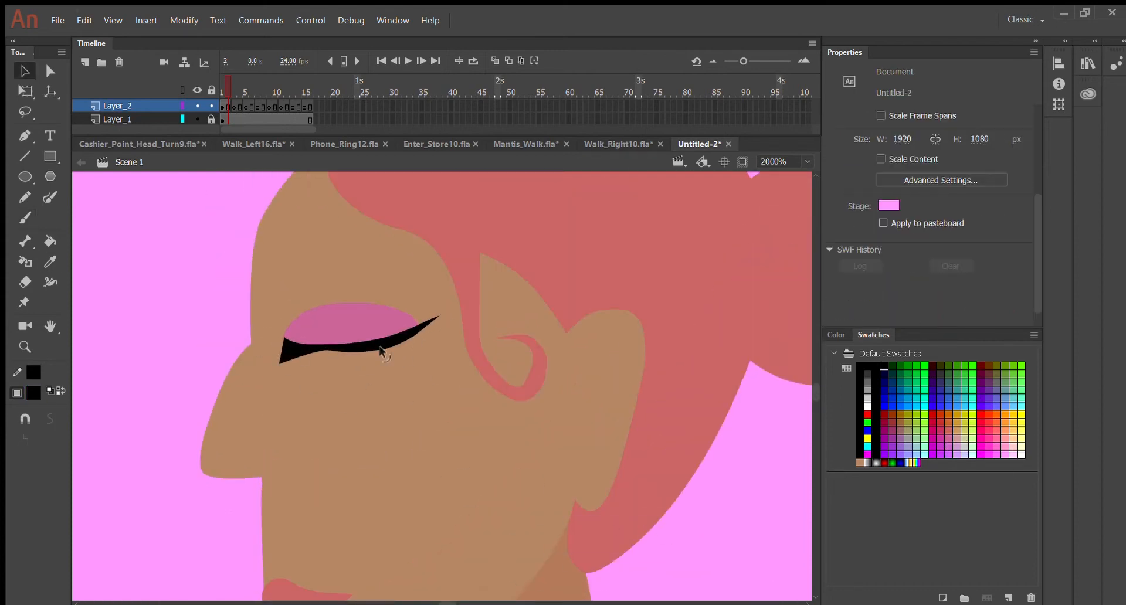
{"action": "left_click_drag", "start_coordinate": [380, 347], "coordinate": [367, 352]}
{"action": "scroll", "coordinate": [319, 351], "scroll_direction": "down", "scroll_amount": 1}
{"action": "left_click_drag", "start_coordinate": [259, 445], "coordinate": [239, 435]}
Smooth the garment's lower back edge into a continuous curve down to the hem.
{"action": "key", "text": "ctrl+minus"}
{"action": "key", "text": "ctrl+minus"}
{"action": "key", "text": "ctrl+minus"}
{"action": "key", "text": "ctrl+minus"}
{"action": "scroll", "coordinate": [367, 346], "scroll_direction": "down", "scroll_amount": 5}
{"action": "key", "text": "ctrl+equal"}
{"action": "key", "text": "ctrl+equal"}
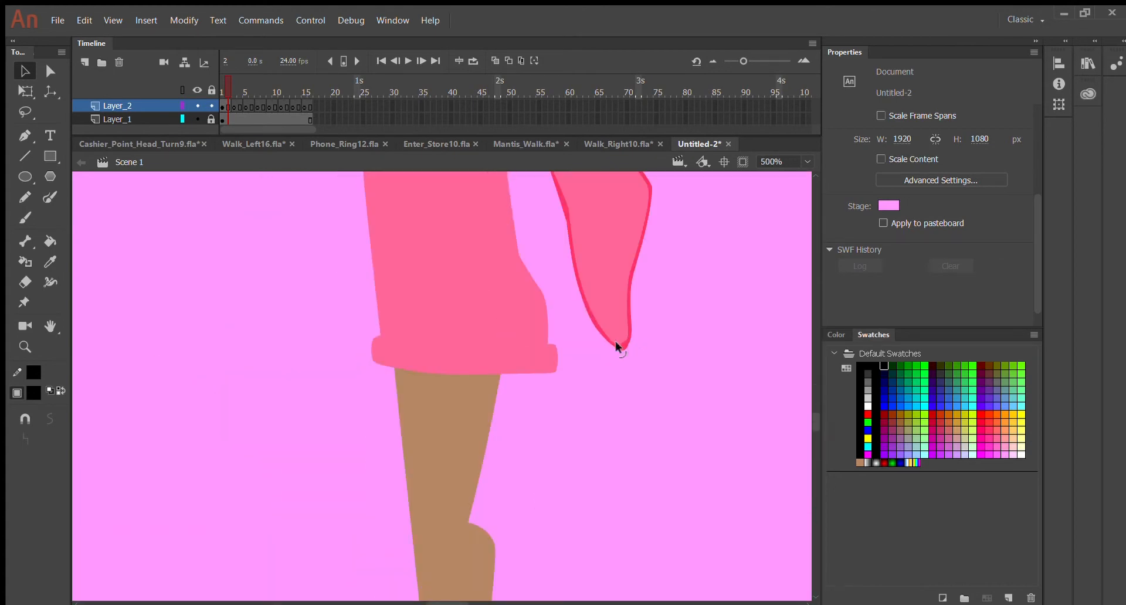
{"action": "key", "text": "ctrl+equal"}
{"action": "scroll", "coordinate": [581, 246], "scroll_direction": "up", "scroll_amount": 3}
{"action": "left_click_drag", "start_coordinate": [433, 376], "coordinate": [468, 416]}
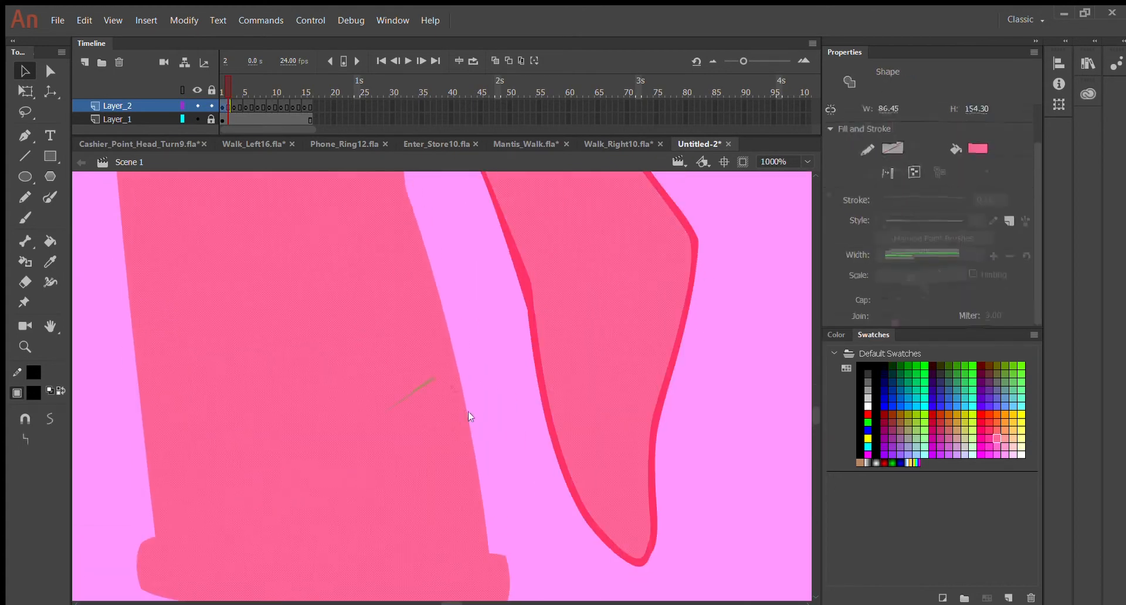
Add a strip along the garment's back edge in the darker pink sampled from the arm outline.
{"action": "key", "text": "l"}
{"action": "scroll", "coordinate": [322, 345], "scroll_direction": "up", "scroll_amount": 2}
{"action": "key", "text": "ctrl+minus"}
{"action": "scroll", "coordinate": [322, 344], "scroll_direction": "up", "scroll_amount": 1}
{"action": "scroll", "coordinate": [417, 191], "scroll_direction": "down", "scroll_amount": 2}
{"action": "mouse_move", "coordinate": [420, 196]}
{"action": "left_mouse_down"}
{"action": "mouse_move", "coordinate": [452, 401]}
{"action": "mouse_move", "coordinate": [435, 329]}
{"action": "mouse_move", "coordinate": [361, 342]}
{"action": "mouse_move", "coordinate": [397, 336]}
{"action": "left_mouse_up"}
{"action": "scroll", "coordinate": [452, 377], "scroll_direction": "up", "scroll_amount": 1}
{"action": "scroll", "coordinate": [452, 375], "scroll_direction": "down", "scroll_amount": 2}
{"action": "key", "text": "i"}
{"action": "left_click", "coordinate": [425, 329]}
{"action": "scroll", "coordinate": [425, 329], "scroll_direction": "up", "scroll_amount": 6}
{"action": "key", "text": "v"}
Reshape the darker back outline beside the sleeved arm so it follows the garment's edge.
{"action": "key", "text": "ctrl+equal"}
{"action": "scroll", "coordinate": [397, 337], "scroll_direction": "down", "scroll_amount": 2}
{"action": "left_click_drag", "start_coordinate": [399, 287], "coordinate": [395, 339]}
{"action": "scroll", "coordinate": [395, 339], "scroll_direction": "down", "scroll_amount": 5}
{"action": "left_click_drag", "start_coordinate": [393, 281], "coordinate": [389, 321]}
{"action": "left_click_drag", "start_coordinate": [435, 433], "coordinate": [439, 463]}
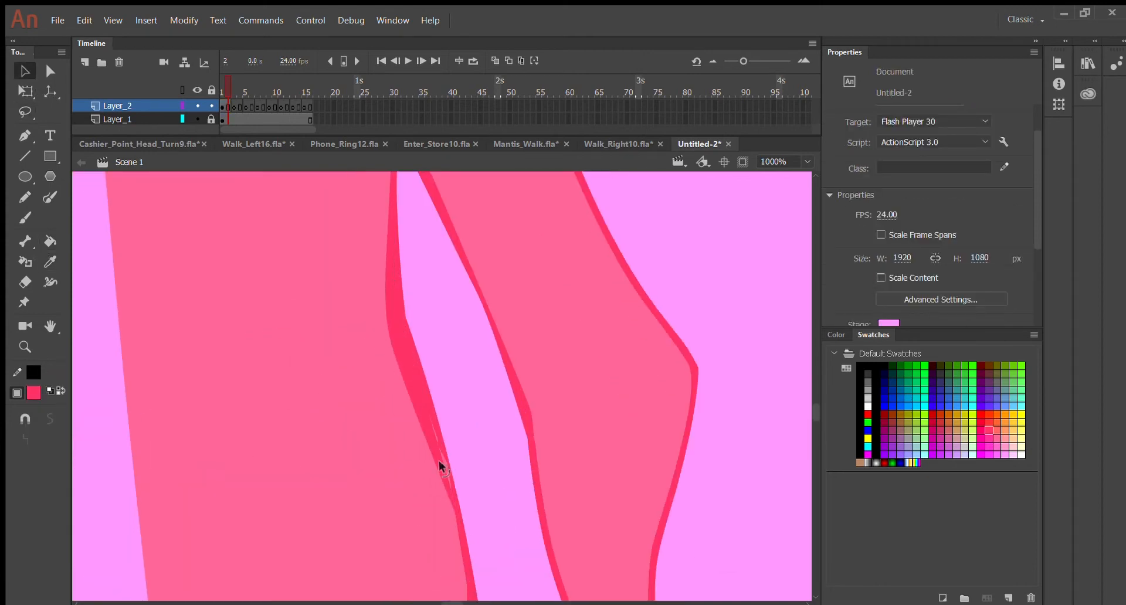
Shape the darker outline around the back end of the hem and bend the shoulder end of the upper arm line.
{"action": "scroll", "coordinate": [404, 334], "scroll_direction": "down", "scroll_amount": 5}
{"action": "left_click_drag", "start_coordinate": [486, 322], "coordinate": [502, 321]}
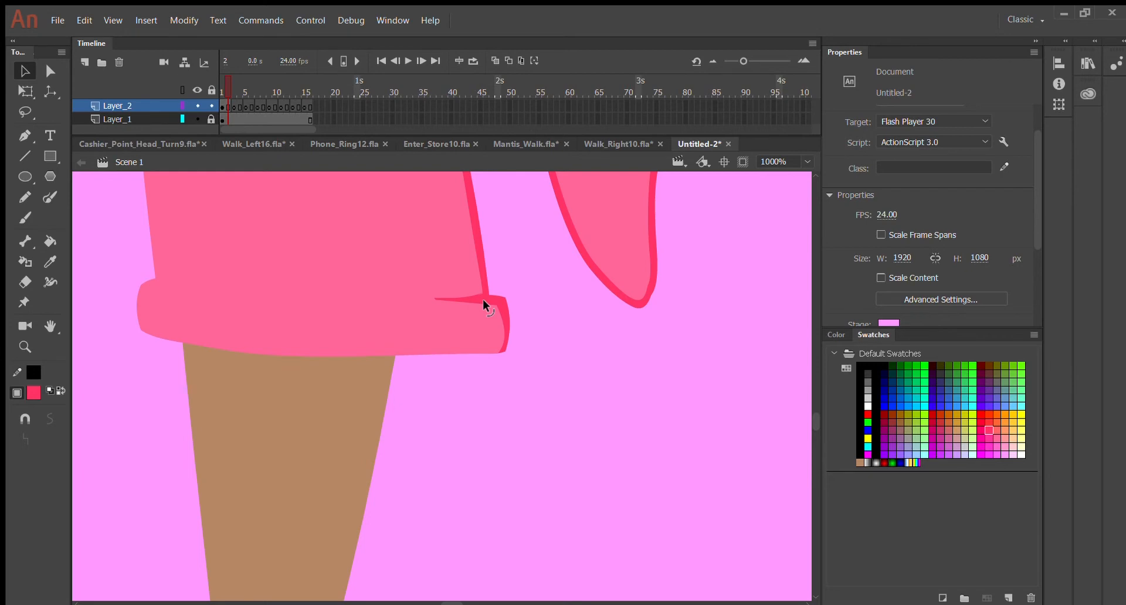
{"action": "scroll", "coordinate": [477, 292], "scroll_direction": "up", "scroll_amount": 4}
{"action": "left_click_drag", "start_coordinate": [272, 301], "coordinate": [266, 276]}
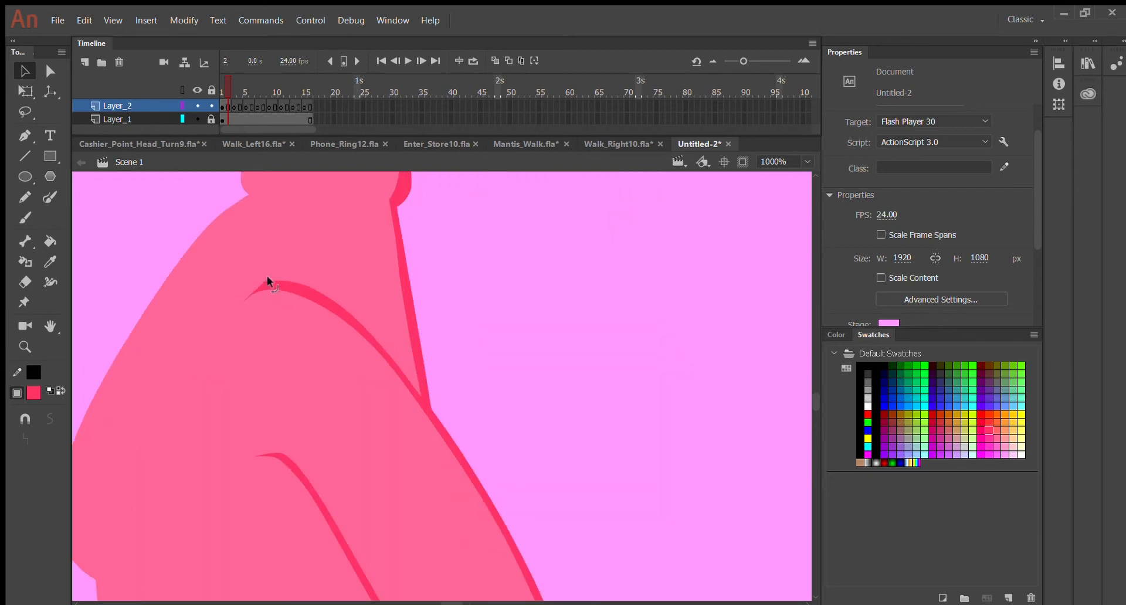
Add a second darker pink line inside the collar and upper back edge, and adjust it down to the arm line.
{"action": "scroll", "coordinate": [422, 246], "scroll_direction": "up", "scroll_amount": 4}
{"action": "key", "text": "l"}
{"action": "mouse_move", "coordinate": [381, 314]}
{"action": "left_mouse_down"}
{"action": "mouse_move", "coordinate": [483, 226]}
{"action": "mouse_move", "coordinate": [387, 276]}
{"action": "left_mouse_up"}
{"action": "key", "text": "v"}
{"action": "left_click_drag", "start_coordinate": [410, 439], "coordinate": [385, 440]}
{"action": "key", "text": "ctrl+="}
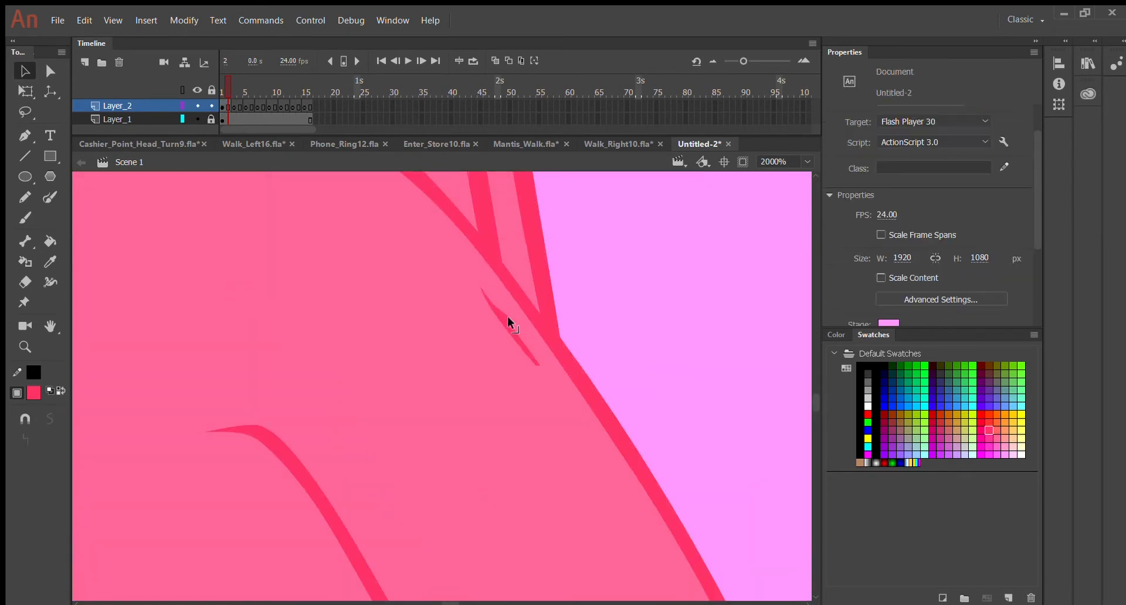
{"action": "left_click_drag", "start_coordinate": [510, 322], "coordinate": [532, 351]}
{"action": "scroll", "coordinate": [532, 352], "scroll_direction": "up", "scroll_amount": 5}
{"action": "left_click_drag", "start_coordinate": [447, 387], "coordinate": [463, 322]}
{"action": "scroll", "coordinate": [490, 407], "scroll_direction": "down", "scroll_amount": 4}
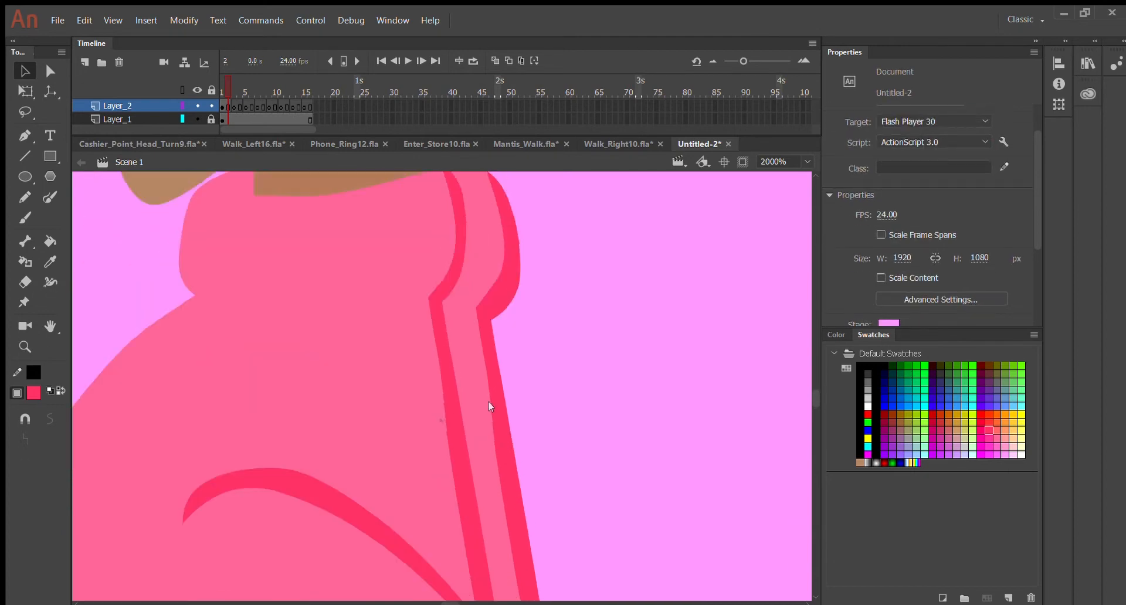
Copy the pair of darker back lines, from collar to arm line, nearer to the front and remove the parts below the arm line.
{"action": "scroll", "coordinate": [475, 314], "scroll_direction": "up", "scroll_amount": 2}
{"action": "scroll", "coordinate": [463, 313], "scroll_direction": "up", "scroll_amount": 4}
{"action": "key", "text": "ctrl+minus"}
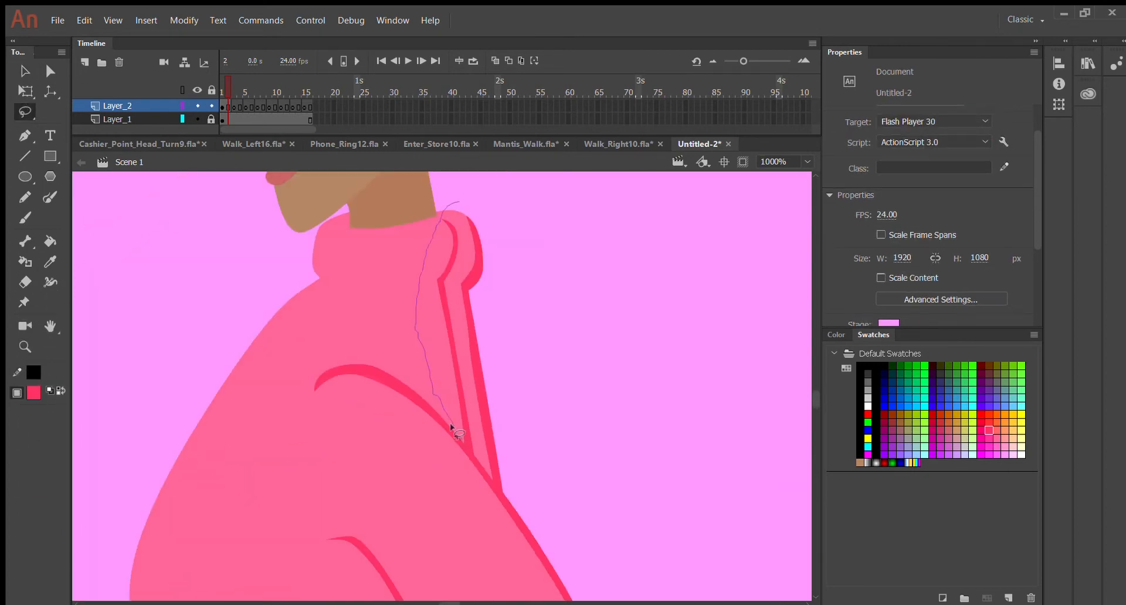
{"action": "left_click", "coordinate": [471, 343]}
{"action": "left_click_drag", "start_coordinate": [469, 343], "coordinate": [415, 343]}
{"action": "left_click", "coordinate": [550, 374]}
{"action": "key", "text": "ctrl+="}
{"action": "scroll", "coordinate": [346, 317], "scroll_direction": "up", "scroll_amount": 4}
{"action": "scroll", "coordinate": [378, 308], "scroll_direction": "down", "scroll_amount": 3}
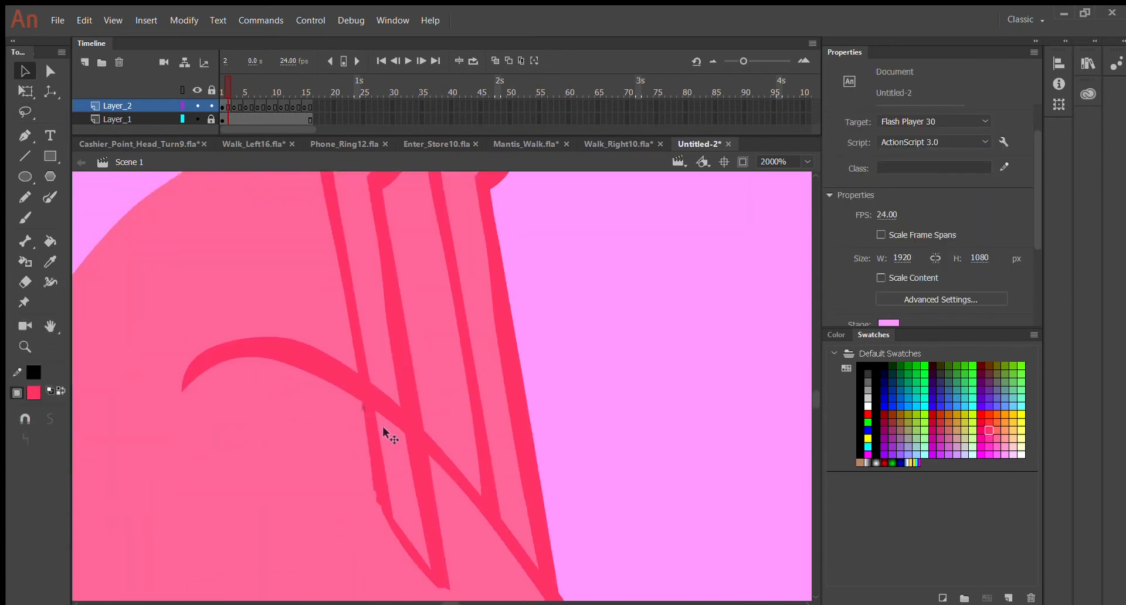
{"action": "left_click_drag", "start_coordinate": [384, 432], "coordinate": [416, 411]}
{"action": "scroll", "coordinate": [416, 386], "scroll_direction": "down", "scroll_amount": 2}
{"action": "scroll", "coordinate": [617, 354], "scroll_direction": "up", "scroll_amount": 5}
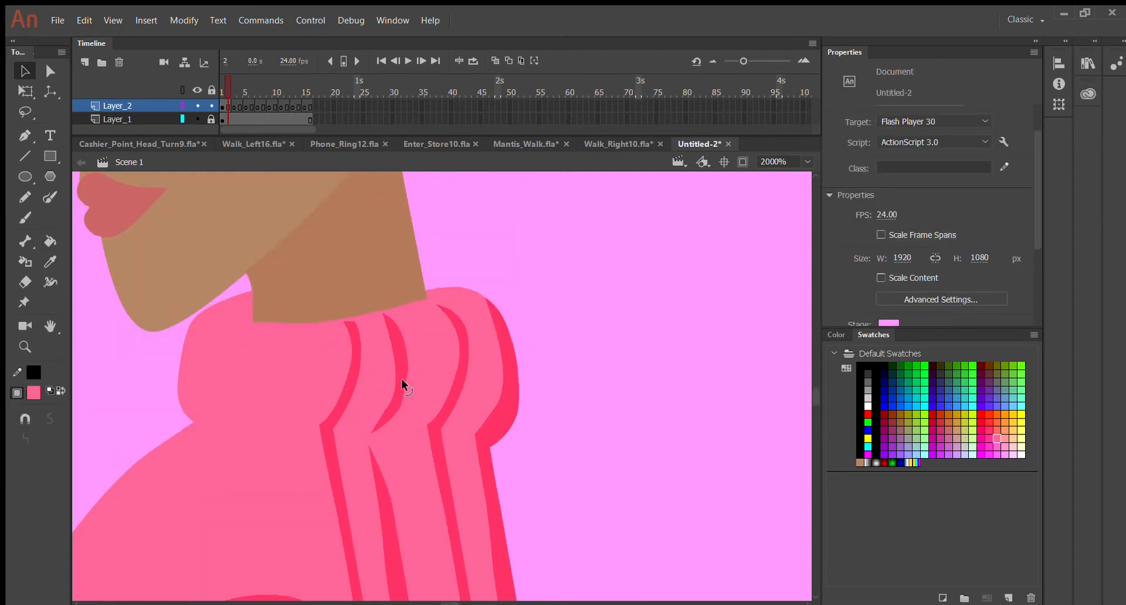
Reshape the two copied fold lines with a gap beneath the collar and tapered ends on both sides of it.
{"action": "scroll", "coordinate": [402, 378], "scroll_direction": "down", "scroll_amount": 3}
{"action": "left_click_drag", "start_coordinate": [378, 340], "coordinate": [384, 329]}
{"action": "left_click_drag", "start_coordinate": [388, 448], "coordinate": [394, 447]}
{"action": "left_click", "coordinate": [406, 547]}
{"action": "left_click", "coordinate": [617, 402]}
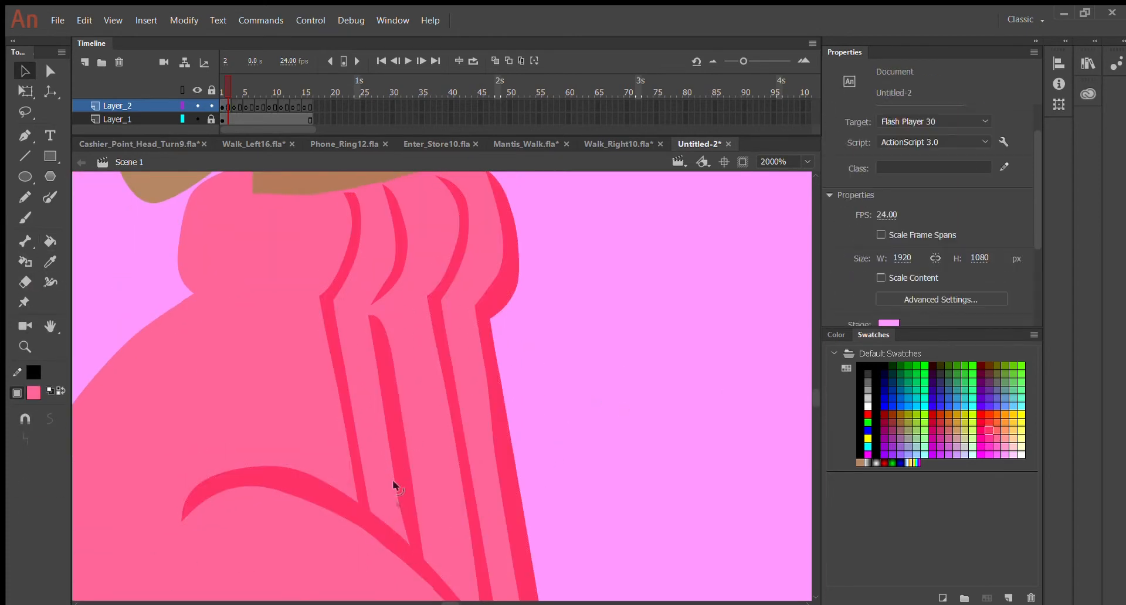
{"action": "scroll", "coordinate": [357, 340], "scroll_direction": "up", "scroll_amount": 3}
{"action": "scroll", "coordinate": [356, 345], "scroll_direction": "down", "scroll_amount": 3}
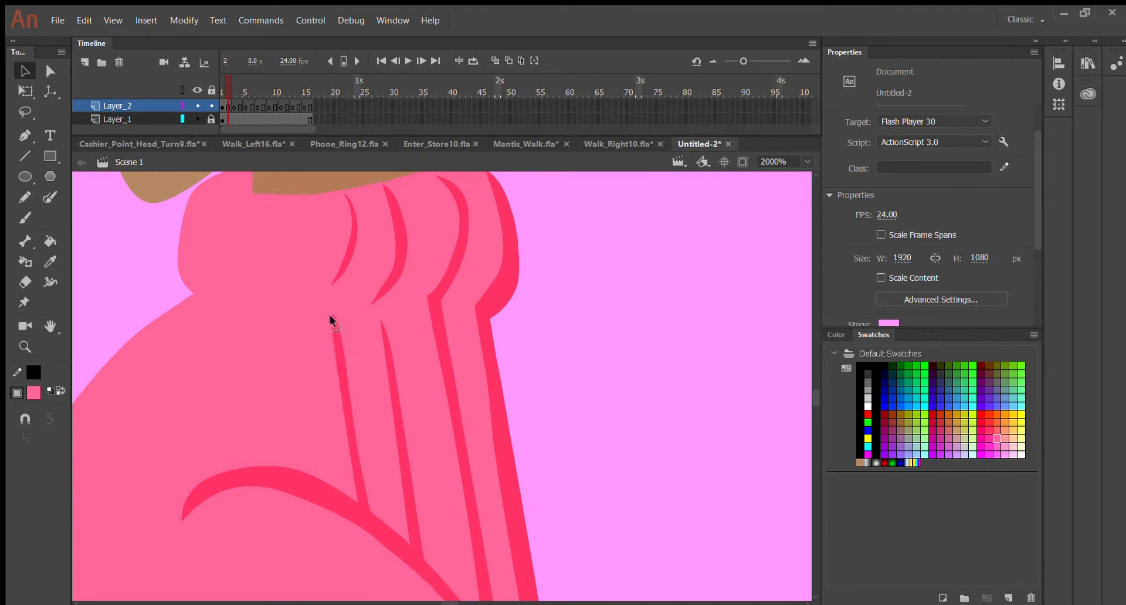
Add a third thin fold line above the shoulder, in front of the two copied ones and ending at the arm line.
{"action": "key", "text": "l"}
{"action": "key", "text": "v"}
{"action": "mouse_move", "coordinate": [326, 322]}
{"action": "left_mouse_down"}
{"action": "mouse_move", "coordinate": [343, 405]}
{"action": "mouse_move", "coordinate": [285, 368]}
{"action": "left_mouse_up"}
{"action": "key", "text": "ctrl+shift+a"}
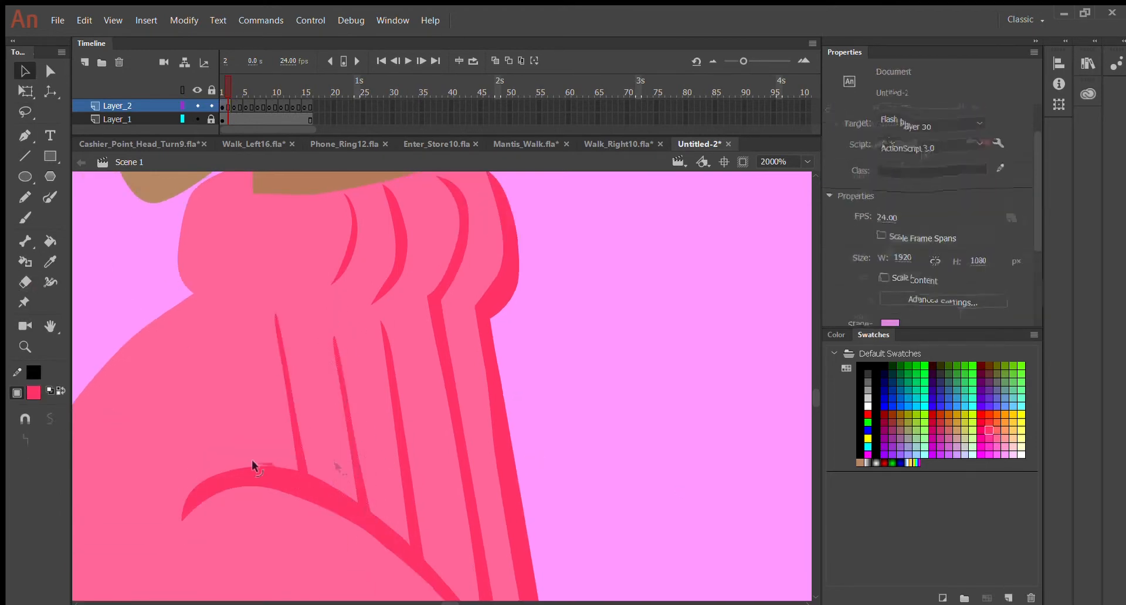
Brush a darker fold line down the garment's back from the underside of the sleeved arm.
{"action": "key", "text": "ctrl+minus"}
{"action": "key", "text": "ctrl+minus"}
{"action": "key", "text": "ctrl+equal"}
{"action": "key", "text": "b"}
{"action": "scroll", "coordinate": [210, 296], "scroll_direction": "down", "scroll_amount": 3}
{"action": "key", "text": "k"}
{"action": "key", "text": "b"}
{"action": "left_click_drag", "start_coordinate": [245, 296], "coordinate": [207, 548]}
{"action": "scroll", "coordinate": [208, 411], "scroll_direction": "down", "scroll_amount": 6}
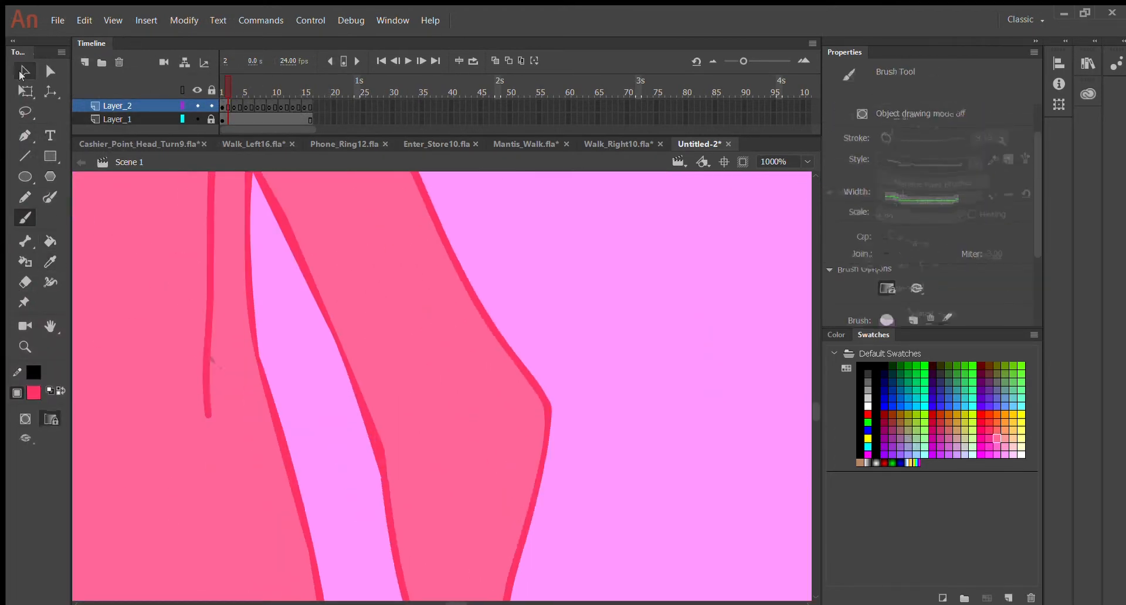
Bend and extend the fold line under the arm so it runs parallel to the garment's back edge toward the hem.
{"action": "left_click_drag", "start_coordinate": [208, 233], "coordinate": [310, 565]}
{"action": "key", "text": "period"}
{"action": "key", "text": "comma"}
{"action": "key", "text": "comma"}
{"action": "key", "text": "period"}
{"action": "left_click_drag", "start_coordinate": [208, 233], "coordinate": [259, 415]}
Brush a second fold line in front of the first below the arm, and taper its upper part to a point.
{"action": "key", "text": "b"}
{"action": "scroll", "coordinate": [196, 322], "scroll_direction": "up", "scroll_amount": 8}
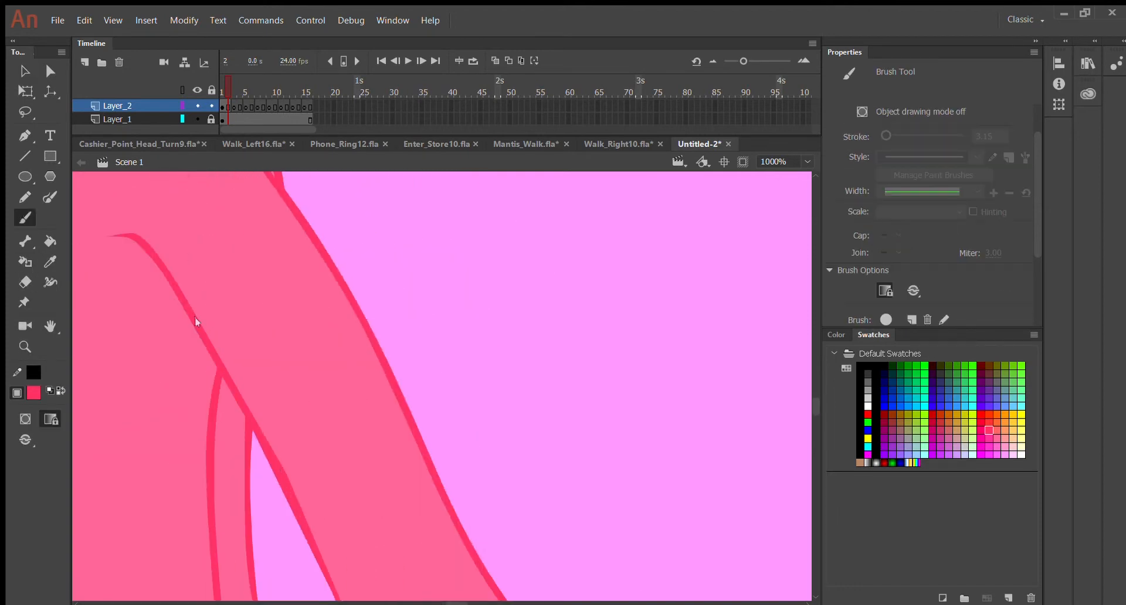
{"action": "scroll", "coordinate": [214, 399], "scroll_direction": "down", "scroll_amount": 3}
{"action": "scroll", "coordinate": [232, 475], "scroll_direction": "down", "scroll_amount": 4}
{"action": "scroll", "coordinate": [217, 352], "scroll_direction": "up", "scroll_amount": 4}
{"action": "key", "text": "v"}
{"action": "left_click_drag", "start_coordinate": [186, 305], "coordinate": [173, 334]}
{"action": "scroll", "coordinate": [170, 369], "scroll_direction": "down", "scroll_amount": 3}
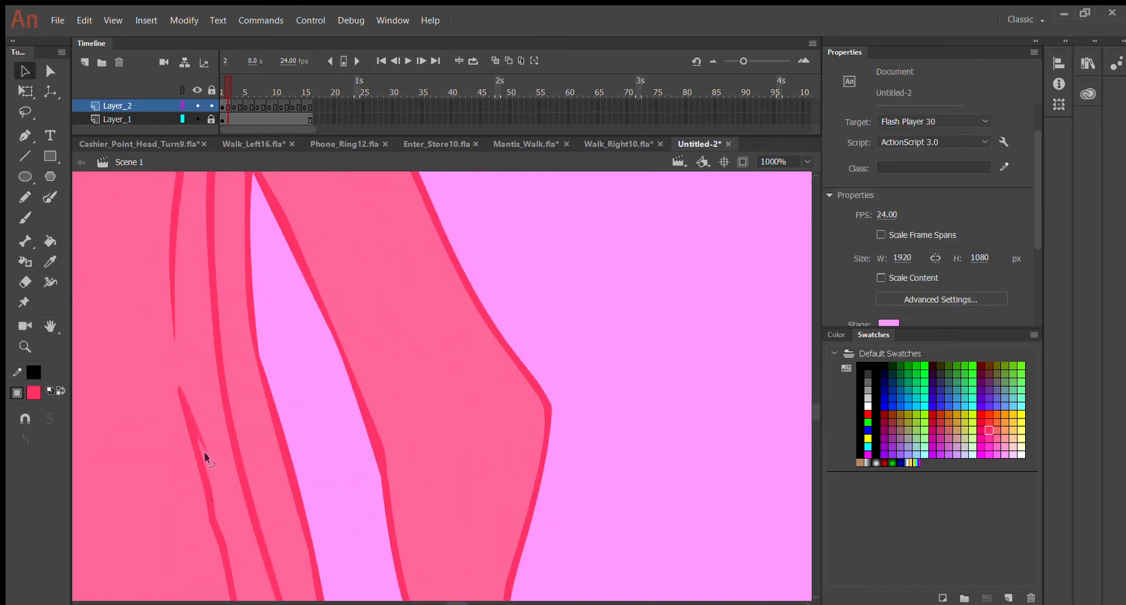
Smooth the lower section of the second garment fold line into a curve tapering toward the hem.
{"action": "scroll", "coordinate": [187, 315], "scroll_direction": "down", "scroll_amount": 3}
{"action": "mouse_move", "coordinate": [193, 411]}
{"action": "left_mouse_down"}
{"action": "mouse_move", "coordinate": [184, 405]}
{"action": "mouse_move", "coordinate": [258, 507]}
{"action": "left_mouse_up"}
{"action": "left_click", "coordinate": [197, 334]}
{"action": "left_click", "coordinate": [168, 296]}
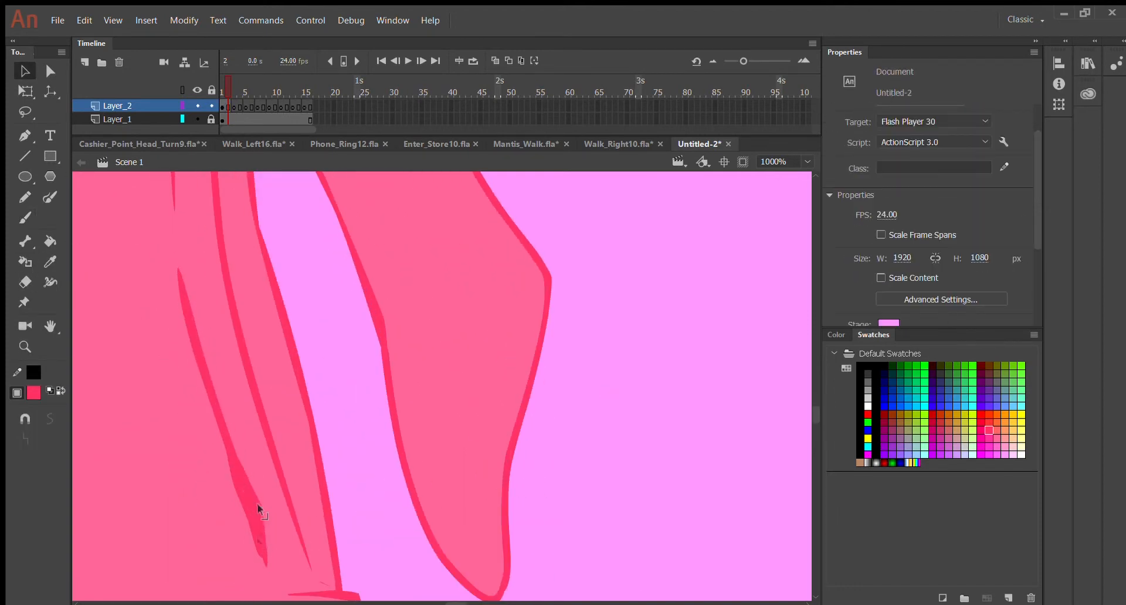
{"action": "left_click_drag", "start_coordinate": [262, 555], "coordinate": [265, 573]}
{"action": "left_click_drag", "start_coordinate": [218, 445], "coordinate": [264, 555]}
Brush a third fold line farther forward on the garment and thin its middle so both ends taper.
{"action": "mouse_move", "coordinate": [214, 346]}
{"action": "left_mouse_down"}
{"action": "mouse_move", "coordinate": [458, 595]}
{"action": "mouse_move", "coordinate": [513, 473]}
{"action": "left_mouse_up"}
{"action": "key", "text": "b"}
{"action": "left_click_drag", "start_coordinate": [425, 199], "coordinate": [458, 534]}
{"action": "left_click", "coordinate": [25, 71]}
{"action": "scroll", "coordinate": [426, 351], "scroll_direction": "down", "scroll_amount": 3}
{"action": "scroll", "coordinate": [428, 351], "scroll_direction": "up", "scroll_amount": 6}
{"action": "mouse_move", "coordinate": [430, 501]}
{"action": "left_mouse_down"}
{"action": "mouse_move", "coordinate": [420, 292]}
{"action": "mouse_move", "coordinate": [427, 468]}
{"action": "left_mouse_up"}
{"action": "scroll", "coordinate": [419, 292], "scroll_direction": "down", "scroll_amount": 3}
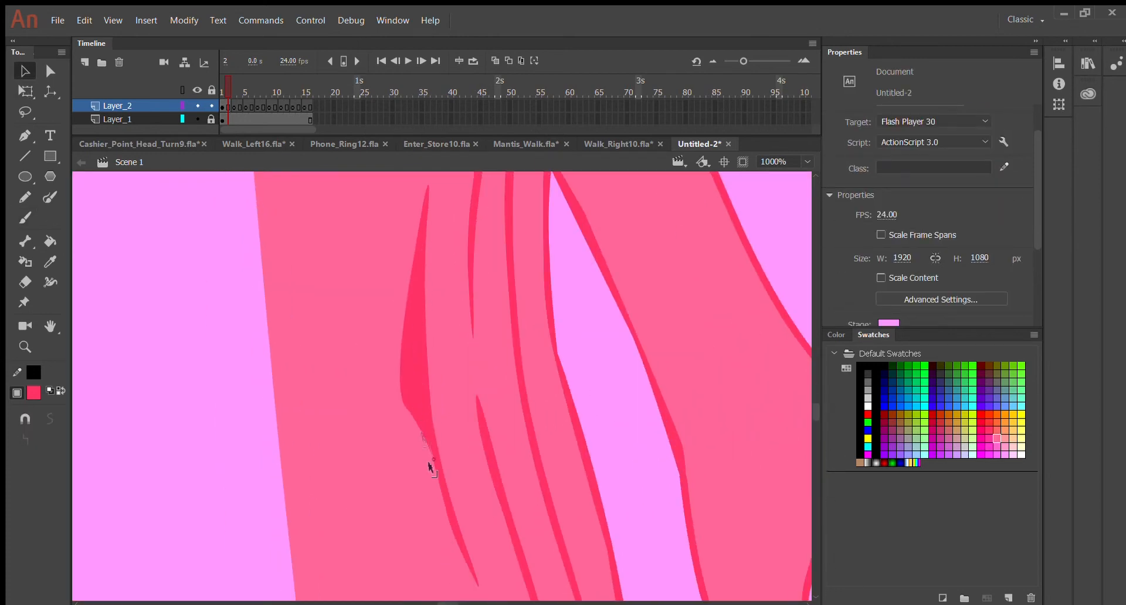
{"action": "scroll", "coordinate": [427, 468], "scroll_direction": "down", "scroll_amount": 3}
{"action": "mouse_move", "coordinate": [427, 339]}
{"action": "left_mouse_down"}
{"action": "mouse_move", "coordinate": [470, 441]}
{"action": "mouse_move", "coordinate": [429, 293]}
{"action": "left_mouse_up"}
{"action": "scroll", "coordinate": [430, 410], "scroll_direction": "up", "scroll_amount": 3}
{"action": "key", "text": "ctrl+minus"}
{"action": "key", "text": "ctrl+minus"}
{"action": "key", "text": "ctrl+minus"}
{"action": "key", "text": "ctrl+equal"}
{"action": "key", "text": "ctrl+equal"}
{"action": "key", "text": "i"}
{"action": "left_click", "coordinate": [439, 276]}
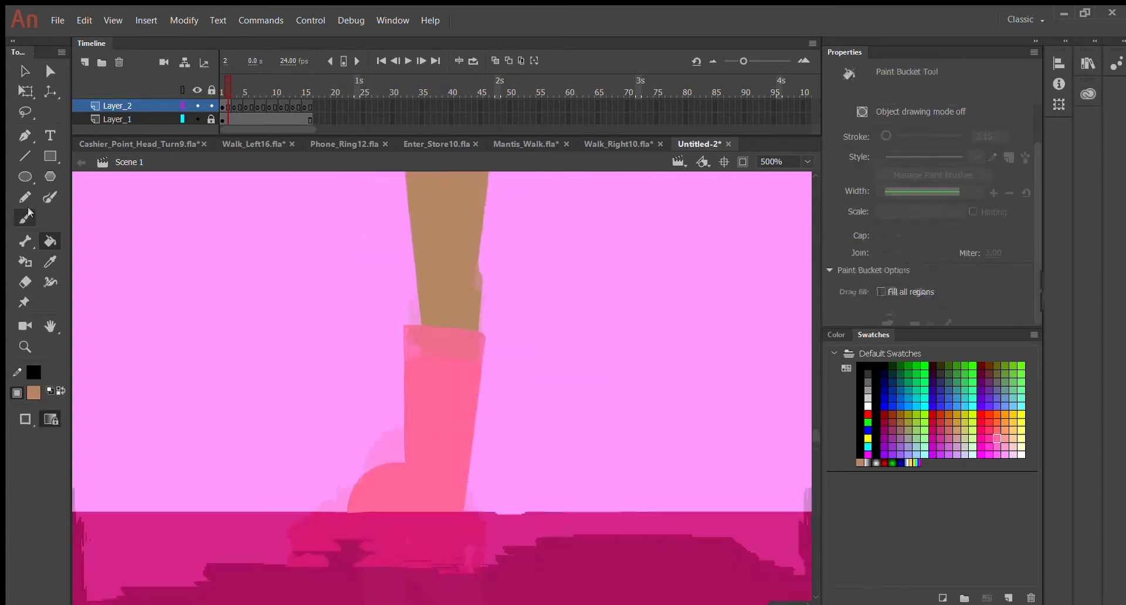
{"action": "key", "text": "b"}
Sample the darker outline pink and brush a fold line along the sleeve beneath the upper arm line.
{"action": "scroll", "coordinate": [474, 296], "scroll_direction": "up", "scroll_amount": 6}
{"action": "left_click", "coordinate": [50, 254]}
{"action": "left_click", "coordinate": [474, 296]}
{"action": "key", "text": "b"}
{"action": "scroll", "coordinate": [474, 296], "scroll_direction": "up", "scroll_amount": 3}
{"action": "key", "text": "ctrl+equal"}
{"action": "left_click_drag", "start_coordinate": [226, 208], "coordinate": [529, 595]}
{"action": "key", "text": "v"}
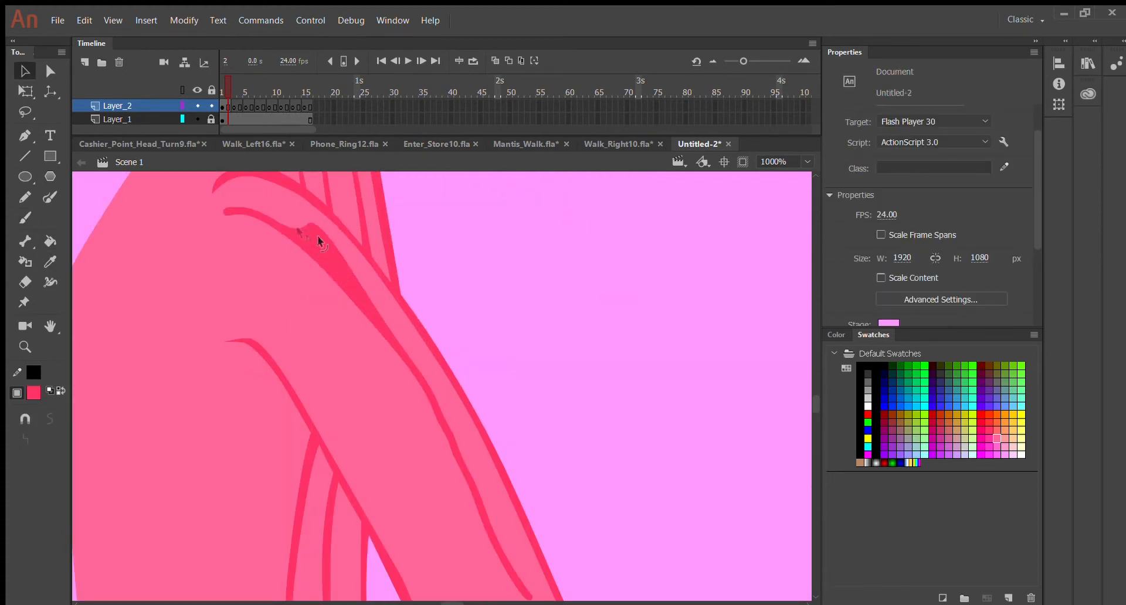
Reshape the sleeve's fold line into a smooth, thin curve from the shoulder down toward the elbow, with tapered ends.
{"action": "left_click_drag", "start_coordinate": [319, 241], "coordinate": [201, 228]}
{"action": "scroll", "coordinate": [202, 230], "scroll_direction": "down", "scroll_amount": 3}
{"action": "left_click_drag", "start_coordinate": [437, 283], "coordinate": [418, 288]}
{"action": "left_click_drag", "start_coordinate": [446, 277], "coordinate": [432, 282]}
{"action": "left_click_drag", "start_coordinate": [531, 469], "coordinate": [565, 535]}
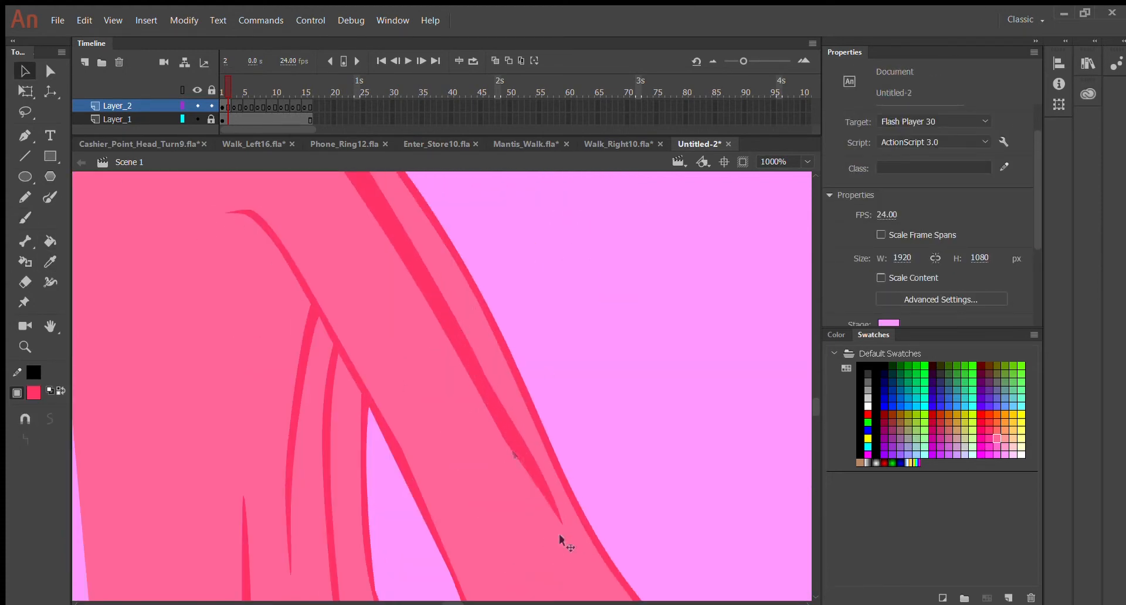
{"action": "left_click_drag", "start_coordinate": [455, 358], "coordinate": [468, 353]}
{"action": "scroll", "coordinate": [551, 445], "scroll_direction": "down", "scroll_amount": 3}
{"action": "mouse_move", "coordinate": [560, 394]}
{"action": "left_mouse_down"}
{"action": "mouse_move", "coordinate": [579, 429]}
{"action": "mouse_move", "coordinate": [568, 469]}
{"action": "mouse_move", "coordinate": [606, 552]}
{"action": "left_mouse_up"}
Add two more darker fold lines along the sleeve beneath the first one and taper their ends.
{"action": "scroll", "coordinate": [588, 438], "scroll_direction": "up", "scroll_amount": 6}
{"action": "left_click", "coordinate": [316, 294]}
{"action": "scroll", "coordinate": [317, 294], "scroll_direction": "down", "scroll_amount": 6}
{"action": "scroll", "coordinate": [248, 237], "scroll_direction": "up", "scroll_amount": 6}
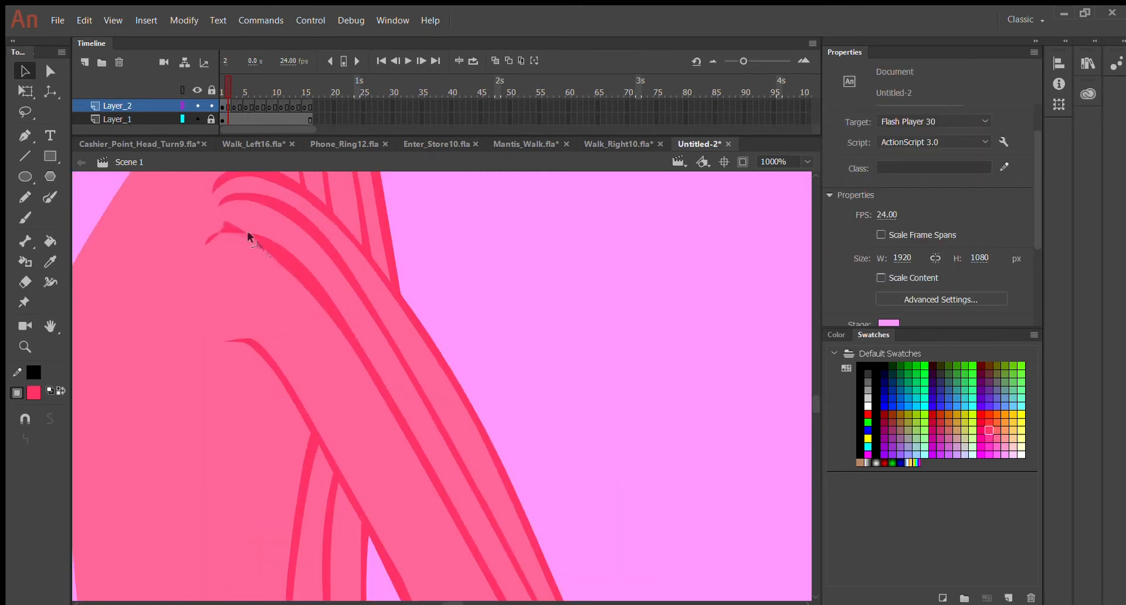
{"action": "scroll", "coordinate": [247, 236], "scroll_direction": "down", "scroll_amount": 6}
{"action": "left_click", "coordinate": [482, 329]}
{"action": "scroll", "coordinate": [483, 329], "scroll_direction": "down", "scroll_amount": 6}
{"action": "left_click_drag", "start_coordinate": [596, 352], "coordinate": [602, 391]}
{"action": "scroll", "coordinate": [596, 351], "scroll_direction": "up", "scroll_amount": 12}
{"action": "key", "text": "ctrl+minus"}
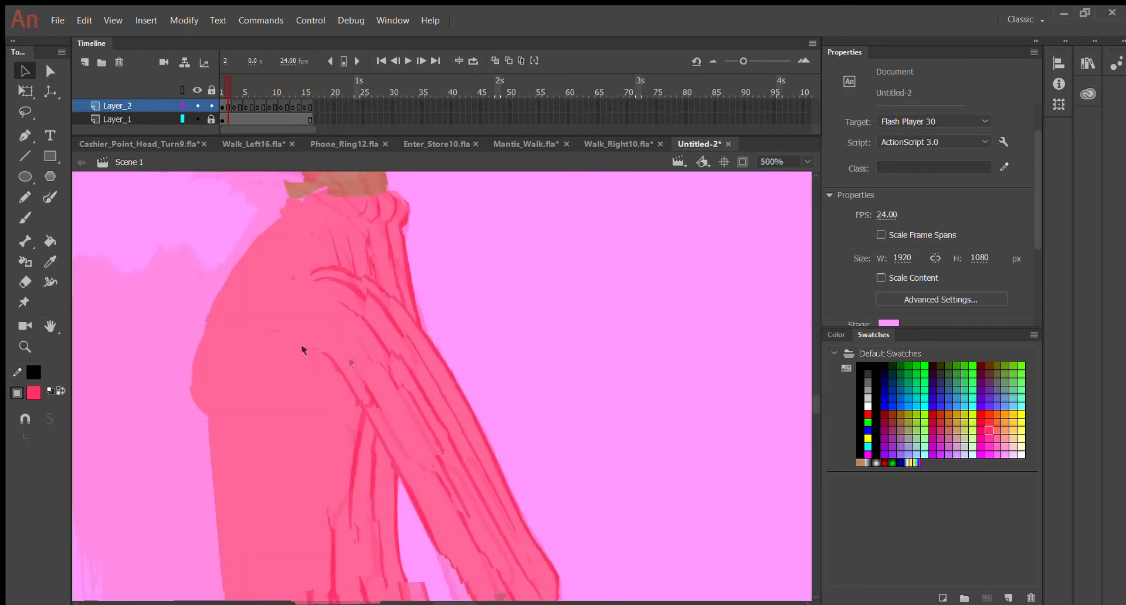
Fill the curved shadow beneath the chest with a slightly darker pink and bend its back tip upward.
{"action": "key", "text": "ctrl+equal"}
{"action": "left_click", "coordinate": [296, 409]}
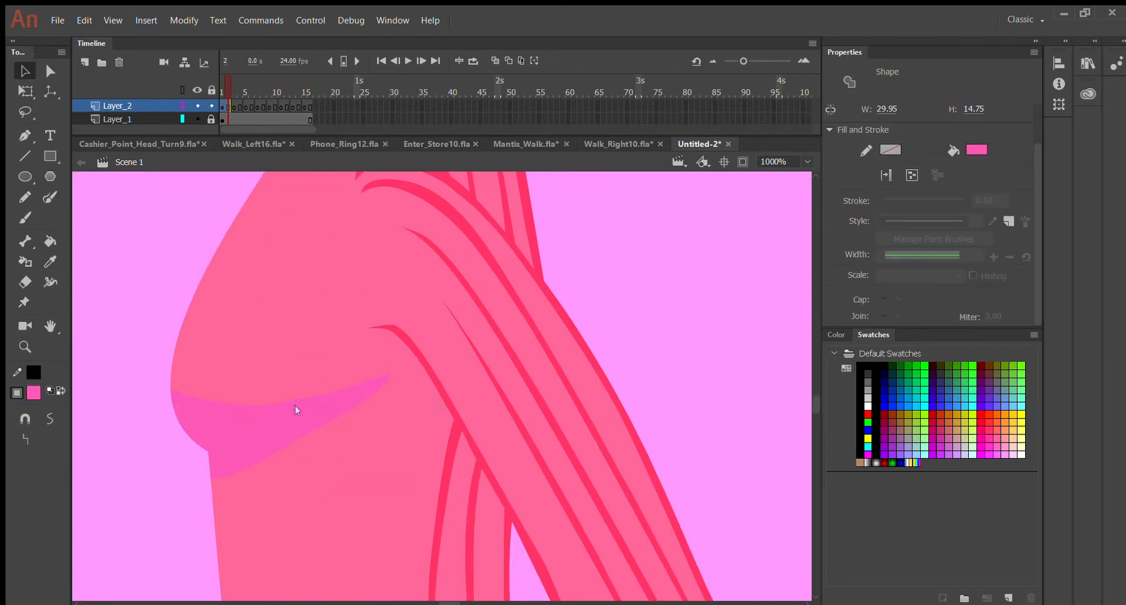
{"action": "key", "text": "ctrl+z"}
{"action": "mouse_move", "coordinate": [384, 376]}
{"action": "left_mouse_down"}
{"action": "mouse_move", "coordinate": [316, 383]}
{"action": "mouse_move", "coordinate": [345, 385]}
{"action": "left_mouse_up"}
{"action": "key", "text": "ctrl+equal"}
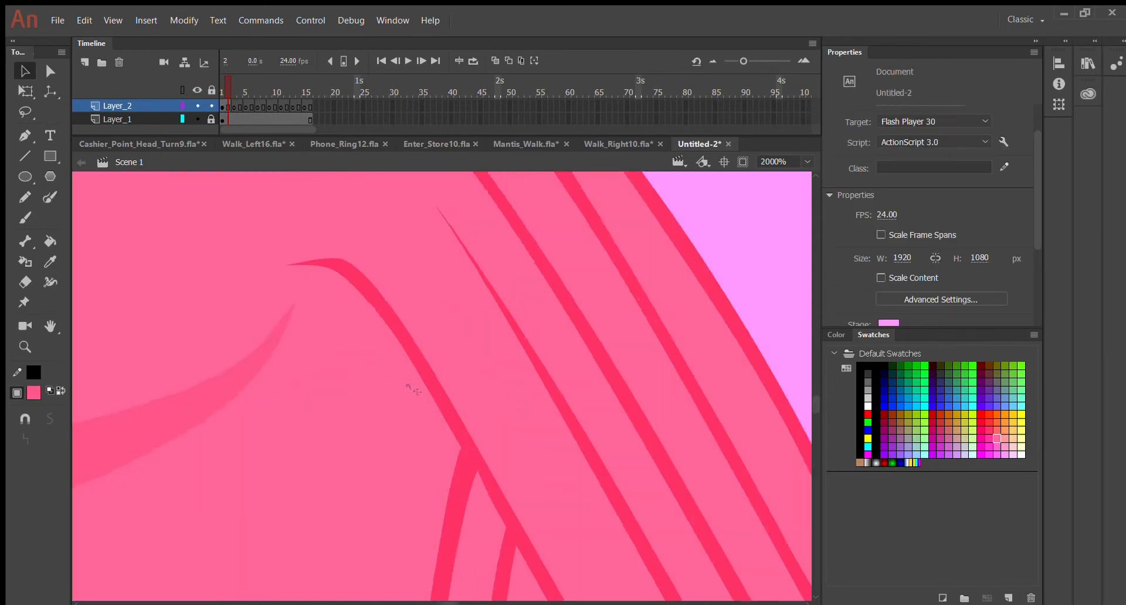
{"action": "left_click_drag", "start_coordinate": [279, 327], "coordinate": [565, 329]}
{"action": "key", "text": "ctrl+minus"}
{"action": "key", "text": "ctrl+minus"}
{"action": "scroll", "coordinate": [503, 347], "scroll_direction": "down", "scroll_amount": 6}
{"action": "left_click_drag", "start_coordinate": [502, 346], "coordinate": [550, 347]}
{"action": "scroll", "coordinate": [550, 347], "scroll_direction": "up", "scroll_amount": 4}
{"action": "key", "text": "ctrl+z"}
Duplicate the leg and boot beside the originals and give the leg copy the darker skin tone.
{"action": "key", "text": "ctrl+equal"}
{"action": "mouse_move", "coordinate": [631, 345]}
{"action": "left_mouse_down"}
{"action": "mouse_move", "coordinate": [672, 344]}
{"action": "mouse_move", "coordinate": [624, 339]}
{"action": "left_mouse_up"}
{"action": "scroll", "coordinate": [362, 409], "scroll_direction": "down", "scroll_amount": 8}
{"action": "key", "text": "ctrl+minus"}
{"action": "key", "text": "ctrl+minus"}
{"action": "left_click_drag", "start_coordinate": [473, 336], "coordinate": [347, 336]}
{"action": "scroll", "coordinate": [428, 412], "scroll_direction": "up", "scroll_amount": 6}
{"action": "key", "text": "k"}
{"action": "scroll", "coordinate": [427, 412], "scroll_direction": "down", "scroll_amount": 6}
{"action": "left_click_drag", "start_coordinate": [332, 402], "coordinate": [397, 404]}
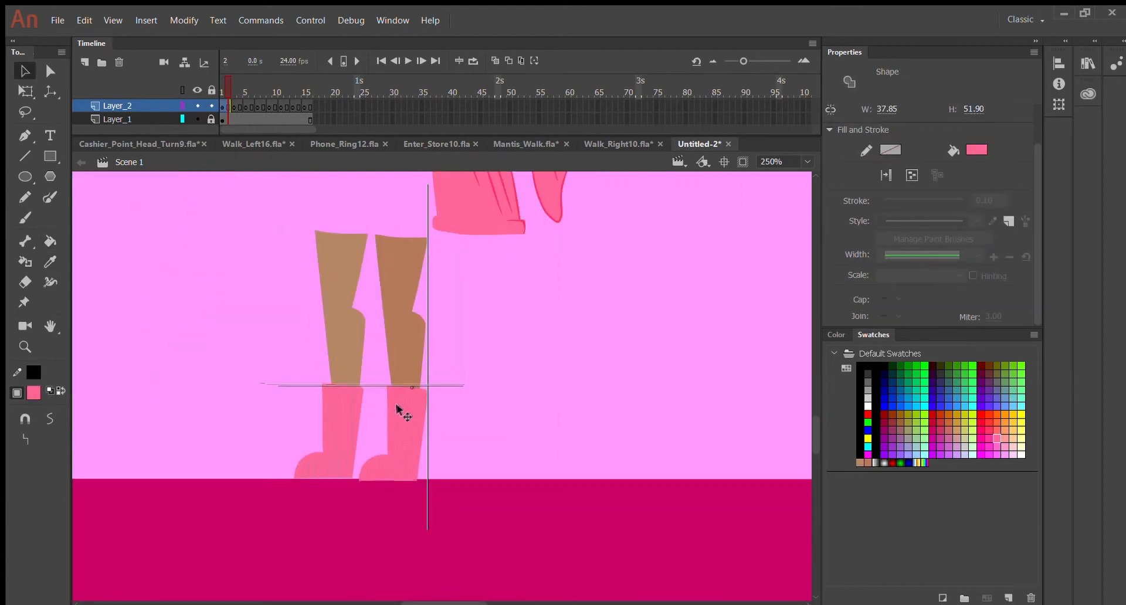
Color the boot copy in the darker shadow pink and place the lighter leg and boot over the darker pair as back-edge shading.
{"action": "scroll", "coordinate": [396, 406], "scroll_direction": "up", "scroll_amount": 6}
{"action": "key", "text": "i"}
{"action": "scroll", "coordinate": [396, 406], "scroll_direction": "down", "scroll_amount": 6}
{"action": "key", "text": "v"}
{"action": "left_click_drag", "start_coordinate": [331, 419], "coordinate": [415, 412]}
{"action": "key", "text": "ctrl+equal"}
{"action": "scroll", "coordinate": [611, 386], "scroll_direction": "down", "scroll_amount": 6}
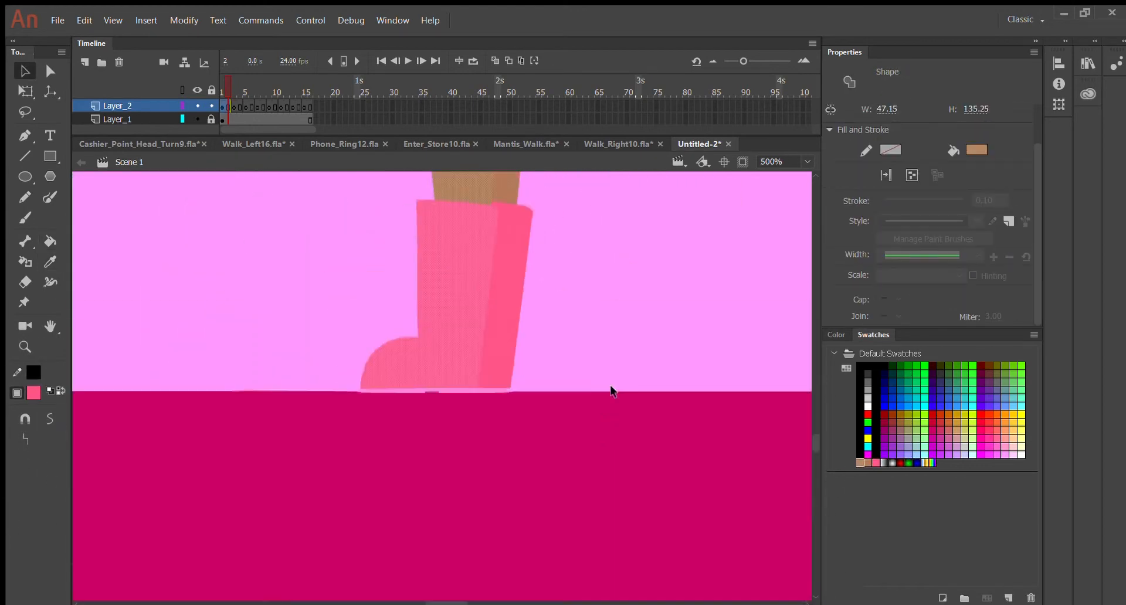
{"action": "left_click", "coordinate": [610, 385]}
Sample the darker outline pink and brush a short curved fold inside the back end of the rolled hem.
{"action": "scroll", "coordinate": [610, 385], "scroll_direction": "up", "scroll_amount": 5}
{"action": "key", "text": "ctrl+equal"}
{"action": "left_click_drag", "start_coordinate": [588, 450], "coordinate": [586, 442]}
{"action": "key", "text": "i"}
{"action": "left_click", "coordinate": [679, 402]}
{"action": "key", "text": "v"}
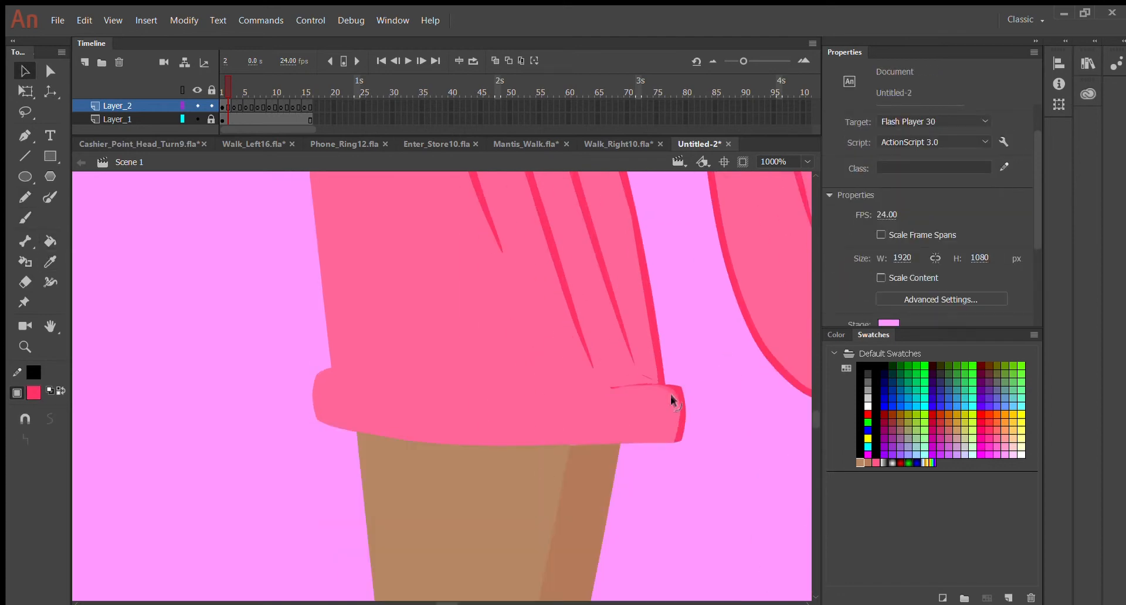
{"action": "key", "text": "b"}
{"action": "mouse_move", "coordinate": [612, 387]}
{"action": "left_mouse_down"}
{"action": "mouse_move", "coordinate": [545, 388]}
{"action": "mouse_move", "coordinate": [644, 426]}
{"action": "left_mouse_up"}
{"action": "left_click_drag", "start_coordinate": [683, 432], "coordinate": [418, 429]}
{"action": "key", "text": "ctrl+equal"}
{"action": "key", "text": "v"}
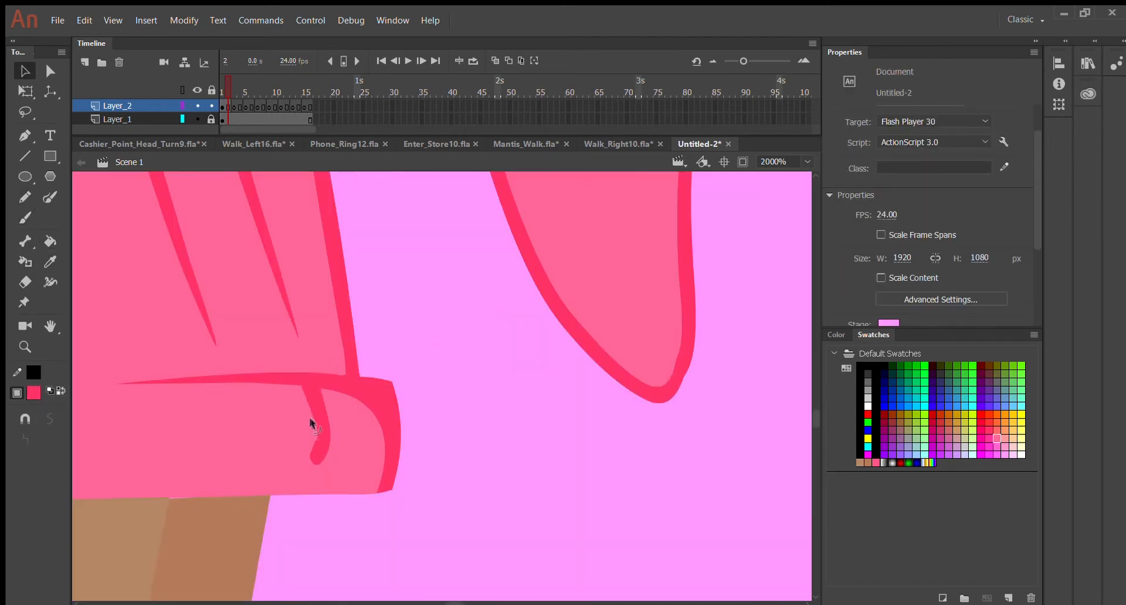
Taper the short hem fold and add a second one in front of it.
{"action": "left_click_drag", "start_coordinate": [311, 392], "coordinate": [307, 389]}
{"action": "key", "text": "b"}
{"action": "mouse_move", "coordinate": [256, 402]}
{"action": "left_mouse_down"}
{"action": "mouse_move", "coordinate": [253, 478]}
{"action": "mouse_move", "coordinate": [276, 416]}
{"action": "mouse_move", "coordinate": [258, 426]}
{"action": "mouse_move", "coordinate": [265, 447]}
{"action": "mouse_move", "coordinate": [268, 427]}
{"action": "left_mouse_up"}
{"action": "key", "text": "v"}
{"action": "key", "text": "ctrl+z"}
Brush the outline of the far sleeve in front of the garment, from the chest down, and fill it with a darker pink.
{"action": "key", "text": "ctrl+minus"}
{"action": "key", "text": "ctrl+minus"}
{"action": "scroll", "coordinate": [297, 440], "scroll_direction": "up", "scroll_amount": 4}
{"action": "left_click", "coordinate": [50, 262]}
{"action": "key", "text": "b"}
{"action": "scroll", "coordinate": [234, 381], "scroll_direction": "down", "scroll_amount": 3}
{"action": "left_click_drag", "start_coordinate": [214, 282], "coordinate": [234, 442]}
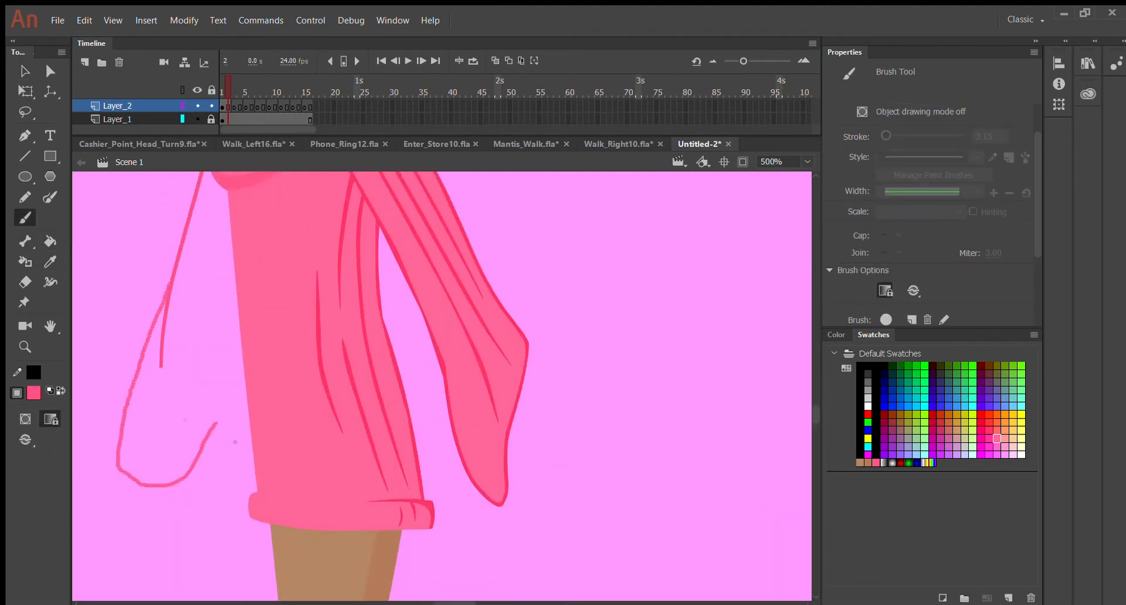
{"action": "scroll", "coordinate": [229, 410], "scroll_direction": "up", "scroll_amount": 3}
{"action": "left_click_drag", "start_coordinate": [223, 241], "coordinate": [248, 554]}
{"action": "key", "text": "k"}
{"action": "left_click", "coordinate": [194, 446]}
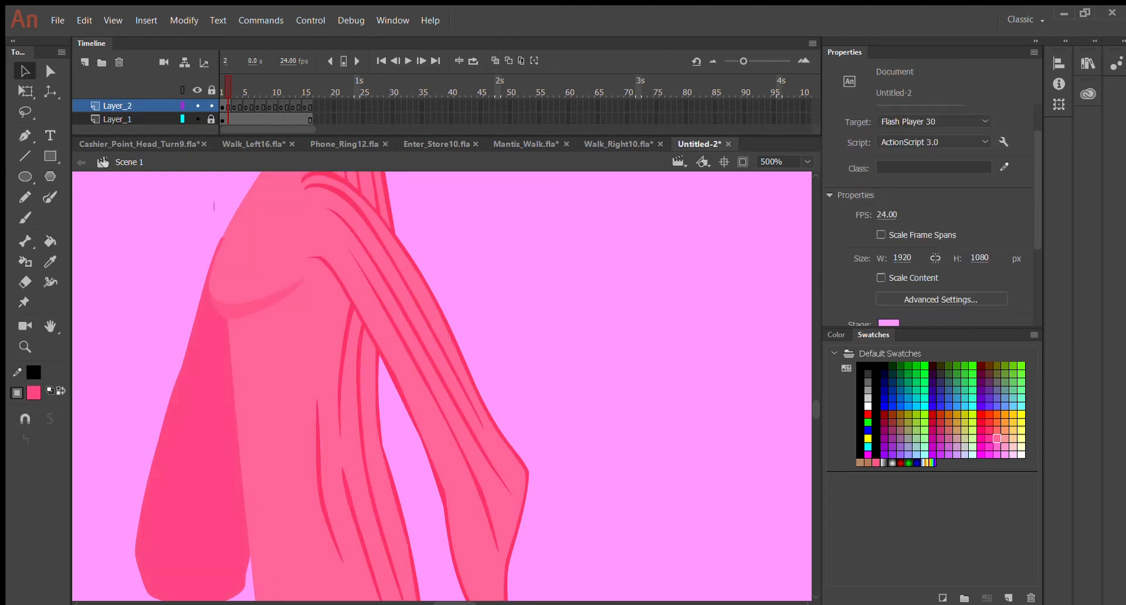
Delete the two leftover pieces around the far sleeve in front of the garment.
{"action": "key", "text": "equal"}
{"action": "key", "text": "ctrl+equal"}
{"action": "key", "text": "v"}
{"action": "scroll", "coordinate": [395, 390], "scroll_direction": "down", "scroll_amount": 5}
{"action": "left_click", "coordinate": [209, 238]}
{"action": "key", "text": "Delete"}
{"action": "left_click", "coordinate": [382, 286]}
{"action": "key", "text": "Delete"}
Smooth the far sleeve's edges and rounded lower tip, and refine the garment's chest outline up to the collar.
{"action": "left_click_drag", "start_coordinate": [260, 296], "coordinate": [246, 229]}
{"action": "scroll", "coordinate": [246, 293], "scroll_direction": "up", "scroll_amount": 4}
{"action": "left_click_drag", "start_coordinate": [228, 432], "coordinate": [261, 341]}
{"action": "scroll", "coordinate": [272, 410], "scroll_direction": "down", "scroll_amount": 3}
{"action": "scroll", "coordinate": [311, 422], "scroll_direction": "down", "scroll_amount": 3}
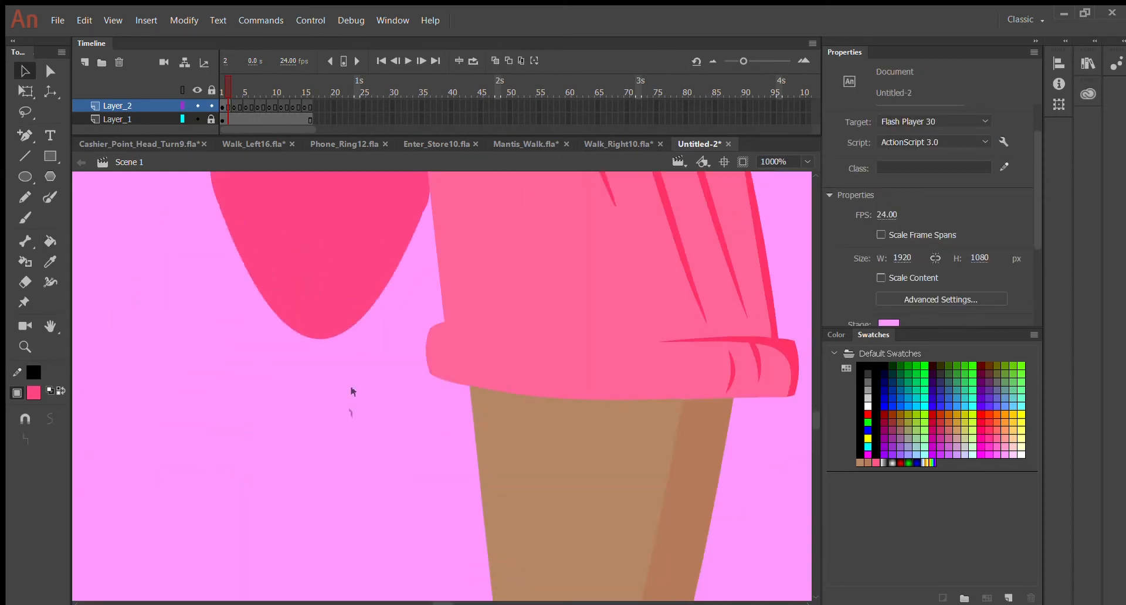
{"action": "scroll", "coordinate": [353, 293], "scroll_direction": "up", "scroll_amount": 6}
{"action": "scroll", "coordinate": [329, 261], "scroll_direction": "down", "scroll_amount": 3}
{"action": "scroll", "coordinate": [336, 329], "scroll_direction": "down", "scroll_amount": 2}
{"action": "left_click_drag", "start_coordinate": [212, 440], "coordinate": [276, 493]}
{"action": "scroll", "coordinate": [305, 422], "scroll_direction": "up", "scroll_amount": 7}
{"action": "left_click_drag", "start_coordinate": [355, 372], "coordinate": [380, 287]}
{"action": "scroll", "coordinate": [380, 287], "scroll_direction": "up", "scroll_amount": 2}
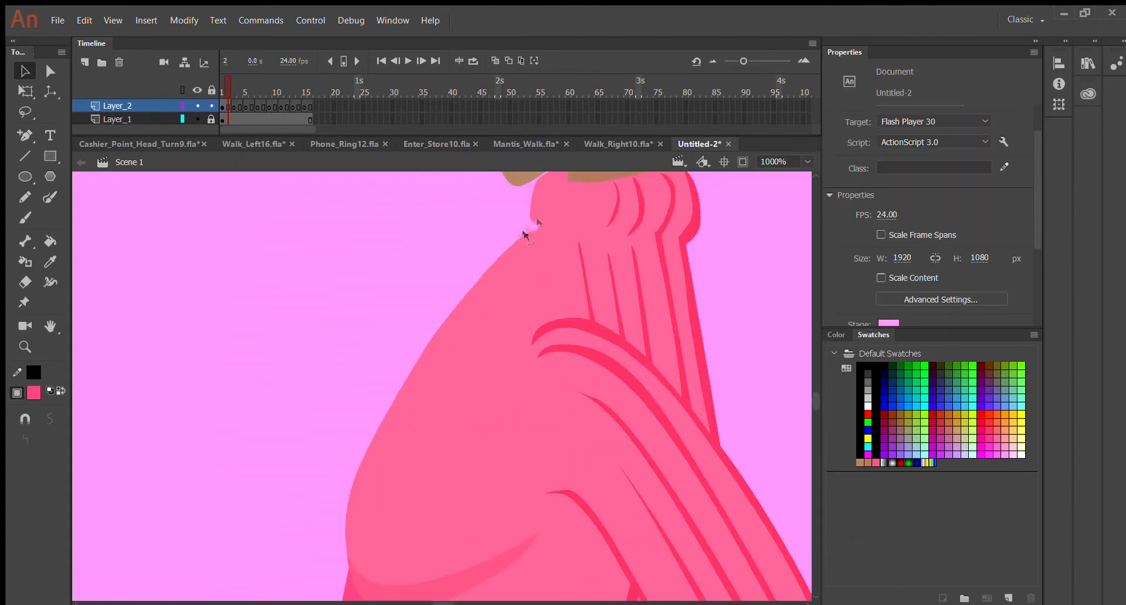
{"action": "left_click_drag", "start_coordinate": [526, 234], "coordinate": [432, 344]}
Sample the top bun's darker red and reshape the outlines of the top and back hair buns.
{"action": "scroll", "coordinate": [432, 345], "scroll_direction": "up", "scroll_amount": 6}
{"action": "left_click", "coordinate": [50, 262]}
{"action": "left_click", "coordinate": [379, 210]}
{"action": "key", "text": "v"}
{"action": "left_click_drag", "start_coordinate": [404, 202], "coordinate": [419, 196]}
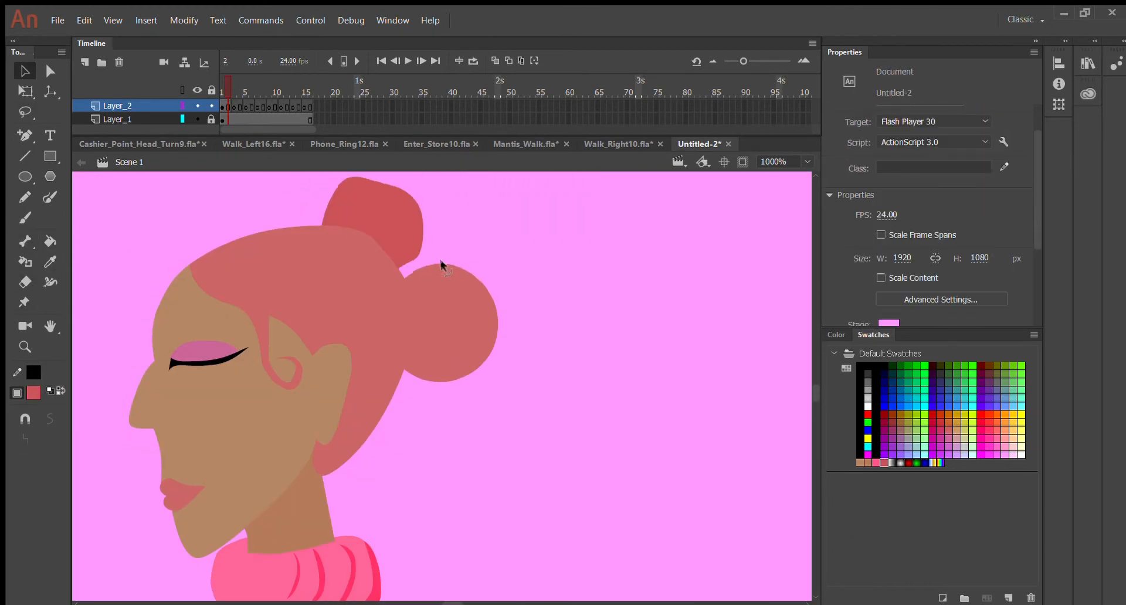
{"action": "left_click_drag", "start_coordinate": [439, 266], "coordinate": [448, 258]}
{"action": "left_click_drag", "start_coordinate": [447, 381], "coordinate": [452, 395]}
Brush a curved hair strand in the darker red inside the back bun and taper it into a smooth arc.
{"action": "left_click", "coordinate": [26, 217]}
{"action": "key", "text": "ctrl+="}
{"action": "left_click_drag", "start_coordinate": [453, 282], "coordinate": [376, 466]}
{"action": "key", "text": "v"}
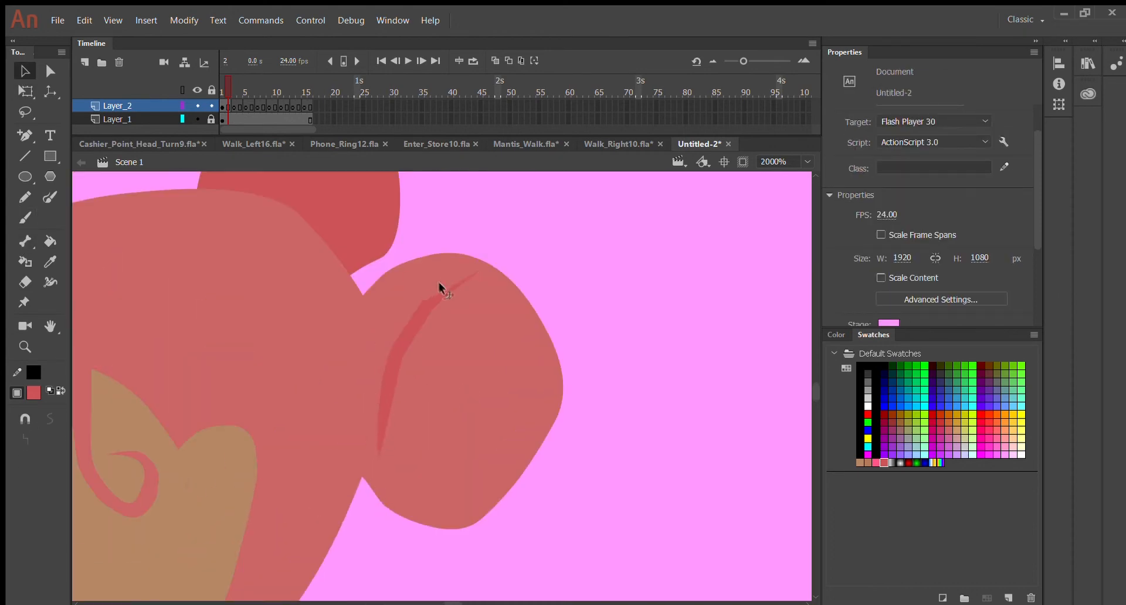
{"action": "left_click_drag", "start_coordinate": [426, 308], "coordinate": [400, 352]}
{"action": "left_click", "coordinate": [382, 394]}
{"action": "mouse_move", "coordinate": [379, 394]}
{"action": "left_mouse_down"}
{"action": "mouse_move", "coordinate": [367, 369]}
{"action": "mouse_move", "coordinate": [361, 378]}
{"action": "left_mouse_up"}
Add more curved, tapered strands across the back bun beside the first one.
{"action": "key", "text": "q"}
{"action": "left_click_drag", "start_coordinate": [451, 271], "coordinate": [400, 281]}
{"action": "key", "text": "v"}
{"action": "left_click", "coordinate": [597, 358]}
{"action": "mouse_move", "coordinate": [392, 360]}
{"action": "left_mouse_down"}
{"action": "mouse_move", "coordinate": [427, 360]}
{"action": "mouse_move", "coordinate": [414, 361]}
{"action": "mouse_move", "coordinate": [491, 485]}
{"action": "mouse_move", "coordinate": [481, 451]}
{"action": "left_mouse_up"}
{"action": "left_click", "coordinate": [636, 369]}
{"action": "key", "text": "Escape"}
Brush a strand along the back bun's rear and lower edge and taper its ends.
{"action": "key", "text": "."}
{"action": "key", "text": "b"}
{"action": "left_click_drag", "start_coordinate": [521, 318], "coordinate": [373, 477]}
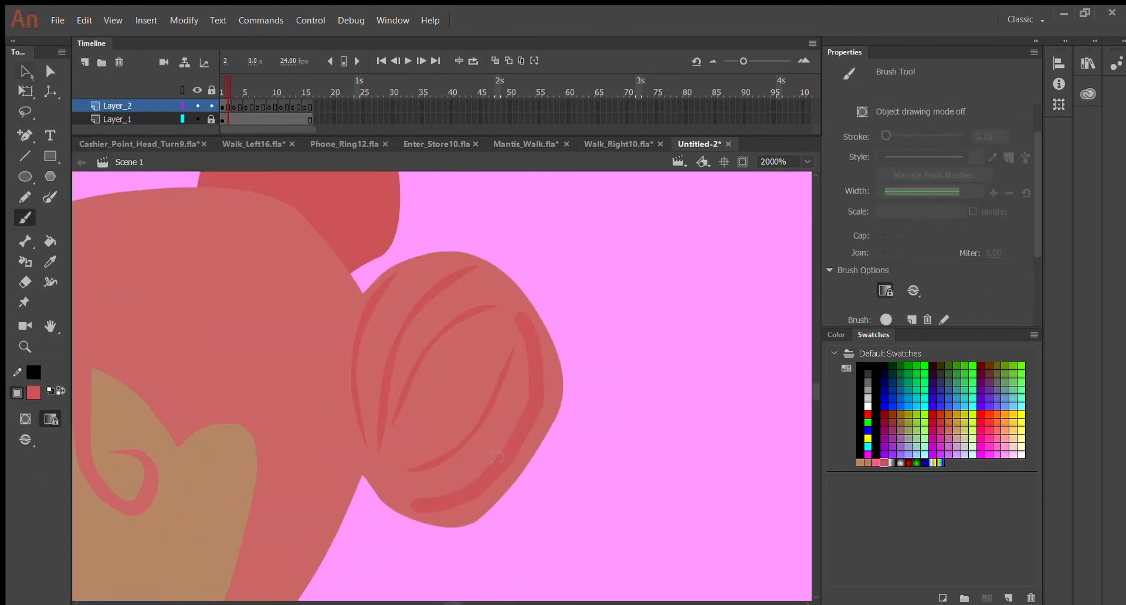
{"action": "key", "text": "v"}
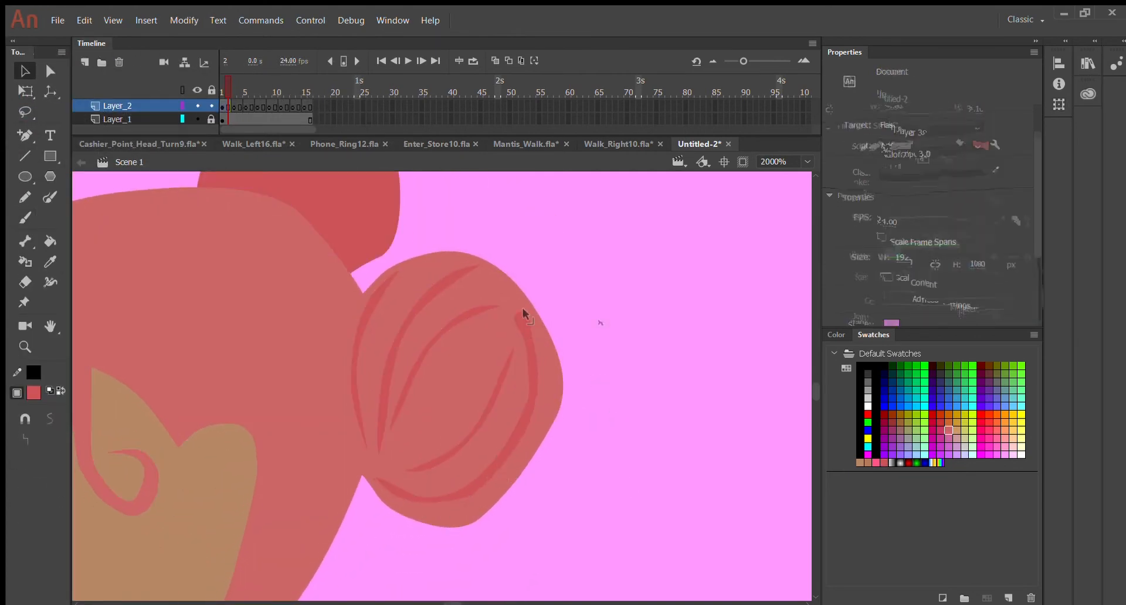
{"action": "scroll", "coordinate": [523, 311], "scroll_direction": "up", "scroll_amount": 2}
{"action": "mouse_move", "coordinate": [519, 447]}
{"action": "left_mouse_down"}
{"action": "mouse_move", "coordinate": [499, 415]}
{"action": "mouse_move", "coordinate": [494, 469]}
{"action": "mouse_move", "coordinate": [480, 460]}
{"action": "mouse_move", "coordinate": [442, 484]}
{"action": "left_mouse_up"}
{"action": "scroll", "coordinate": [510, 444], "scroll_direction": "down", "scroll_amount": 2}
Brush long darker red strands over the head from the forehead to the back, and down behind the ear.
{"action": "key", "text": "b"}
{"action": "key", "text": "."}
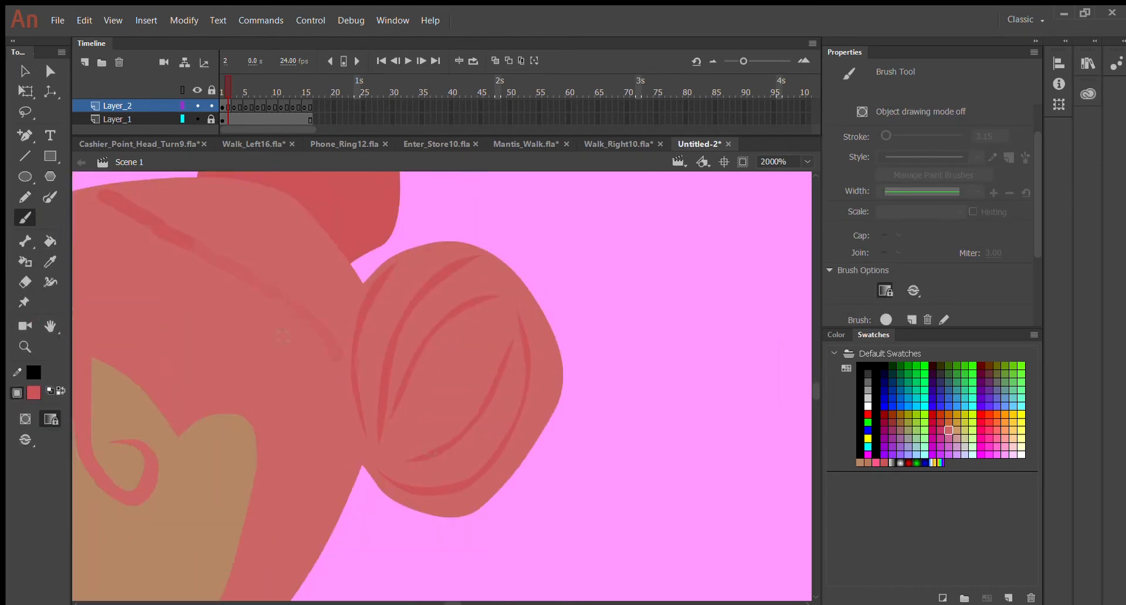
{"action": "scroll", "coordinate": [469, 381], "scroll_direction": "left", "scroll_amount": 3}
{"action": "left_click_drag", "start_coordinate": [382, 393], "coordinate": [162, 260]}
{"action": "scroll", "coordinate": [376, 305], "scroll_direction": "down", "scroll_amount": 2}
{"action": "left_click_drag", "start_coordinate": [375, 176], "coordinate": [498, 435]}
{"action": "scroll", "coordinate": [489, 435], "scroll_direction": "up", "scroll_amount": 2}
Taper and smooth the forehead strand, the long strand to the nape and the strand behind the ear.
{"action": "key", "text": "v"}
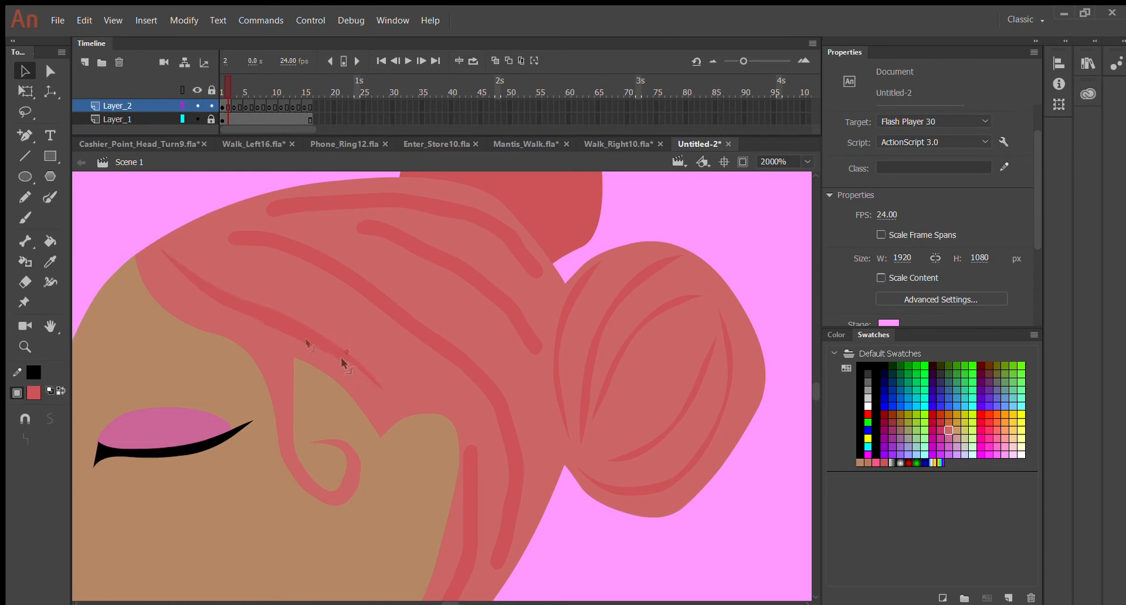
{"action": "scroll", "coordinate": [477, 370], "scroll_direction": "up", "scroll_amount": 2}
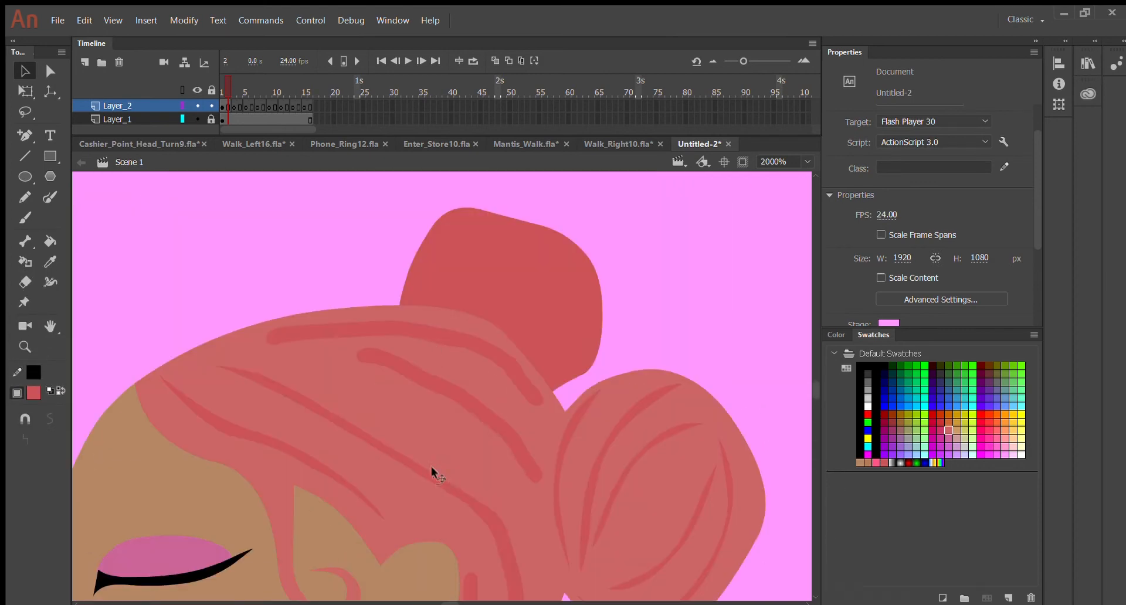
{"action": "scroll", "coordinate": [432, 469], "scroll_direction": "down", "scroll_amount": 4}
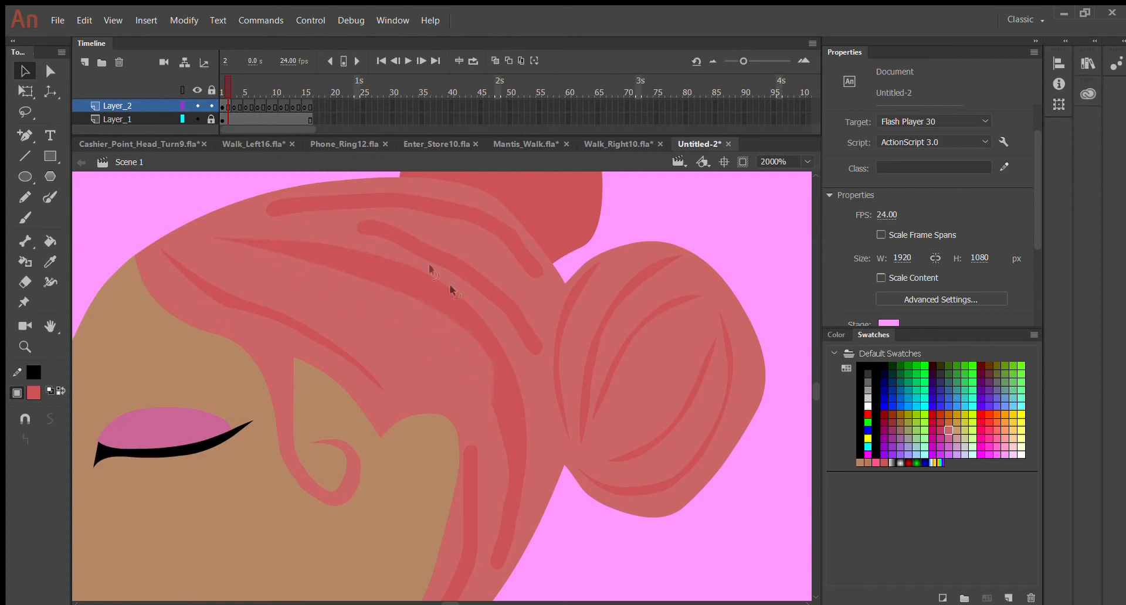
{"action": "scroll", "coordinate": [430, 267], "scroll_direction": "down", "scroll_amount": 3}
{"action": "scroll", "coordinate": [489, 363], "scroll_direction": "up", "scroll_amount": 3}
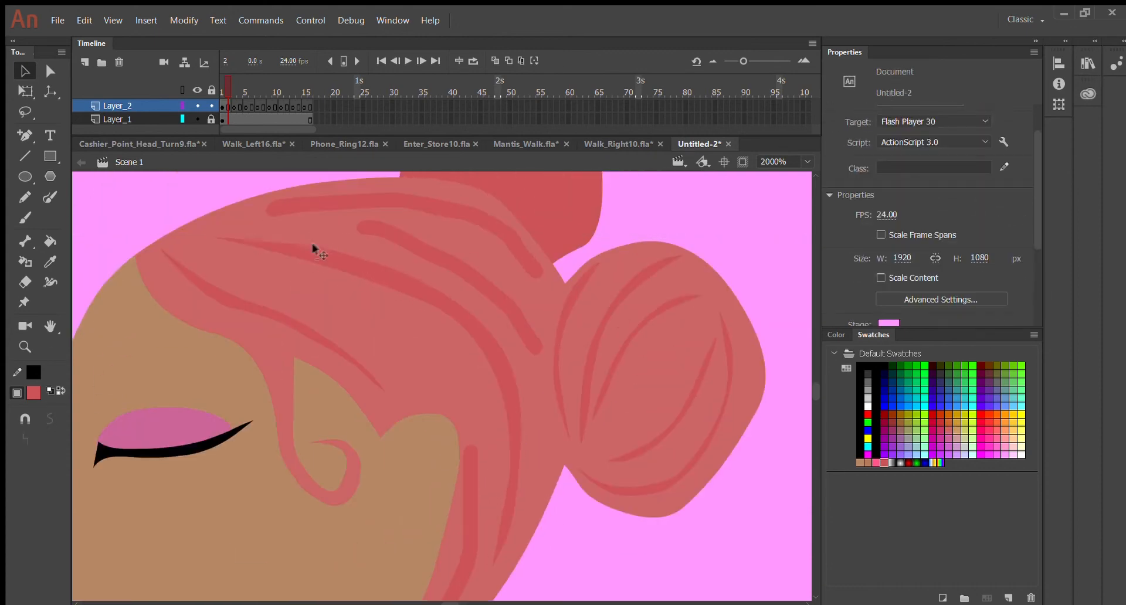
{"action": "scroll", "coordinate": [510, 328], "scroll_direction": "down", "scroll_amount": 3}
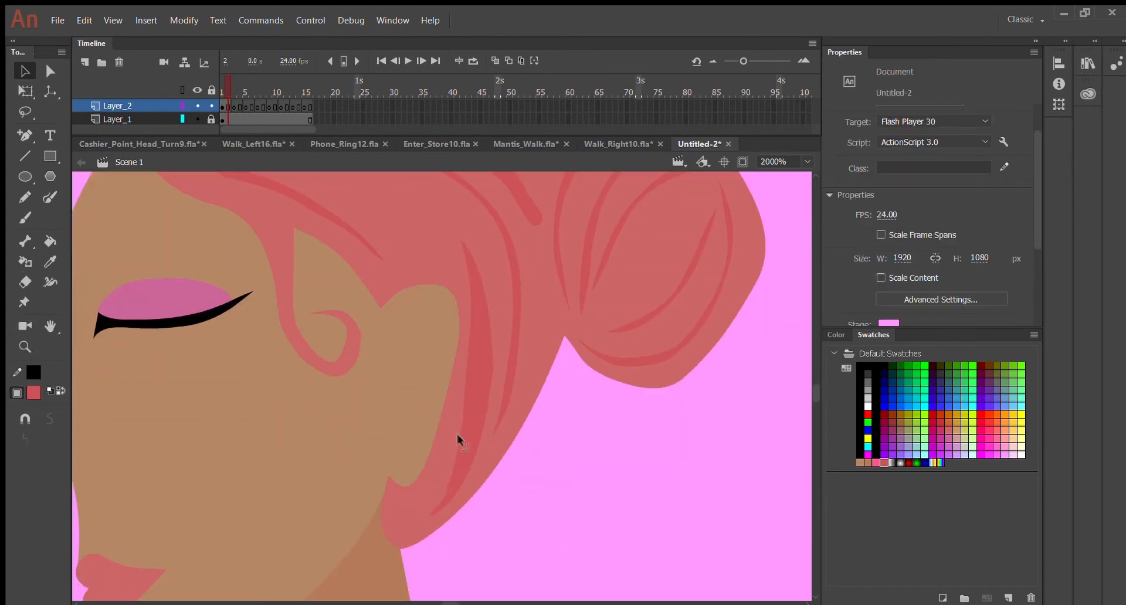
{"action": "left_click_drag", "start_coordinate": [486, 354], "coordinate": [492, 357]}
Taper the two upper hair strands below the top bun into thin curves.
{"action": "scroll", "coordinate": [328, 403], "scroll_direction": "up", "scroll_amount": 6}
{"action": "scroll", "coordinate": [328, 403], "scroll_direction": "down", "scroll_amount": 3}
{"action": "left_click_drag", "start_coordinate": [425, 243], "coordinate": [434, 232]}
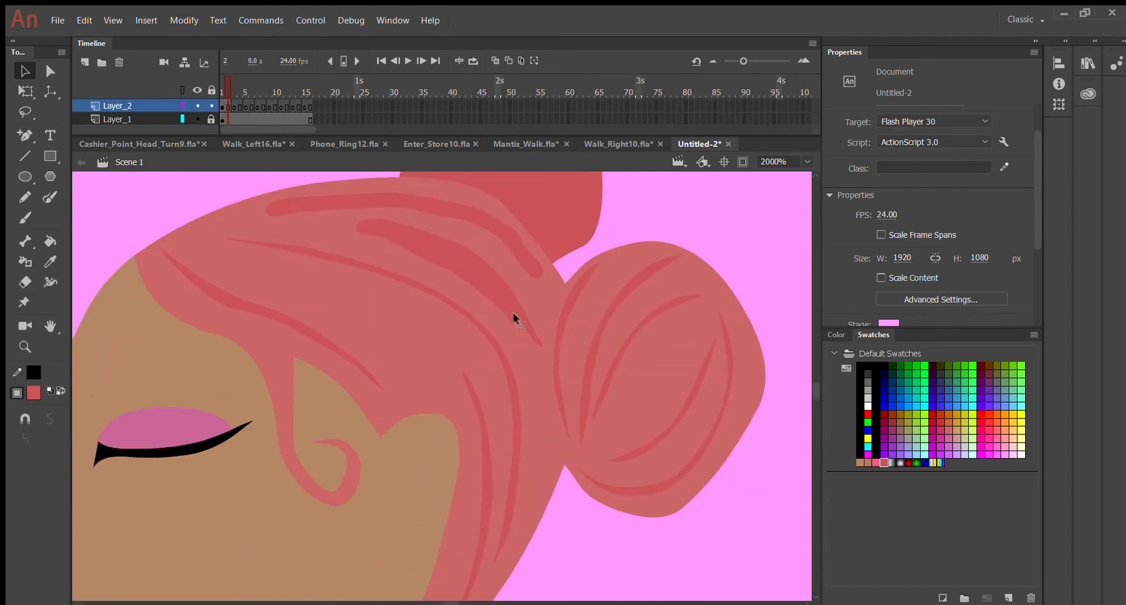
{"action": "left_click_drag", "start_coordinate": [274, 203], "coordinate": [302, 201]}
{"action": "left_click_drag", "start_coordinate": [449, 224], "coordinate": [451, 212]}
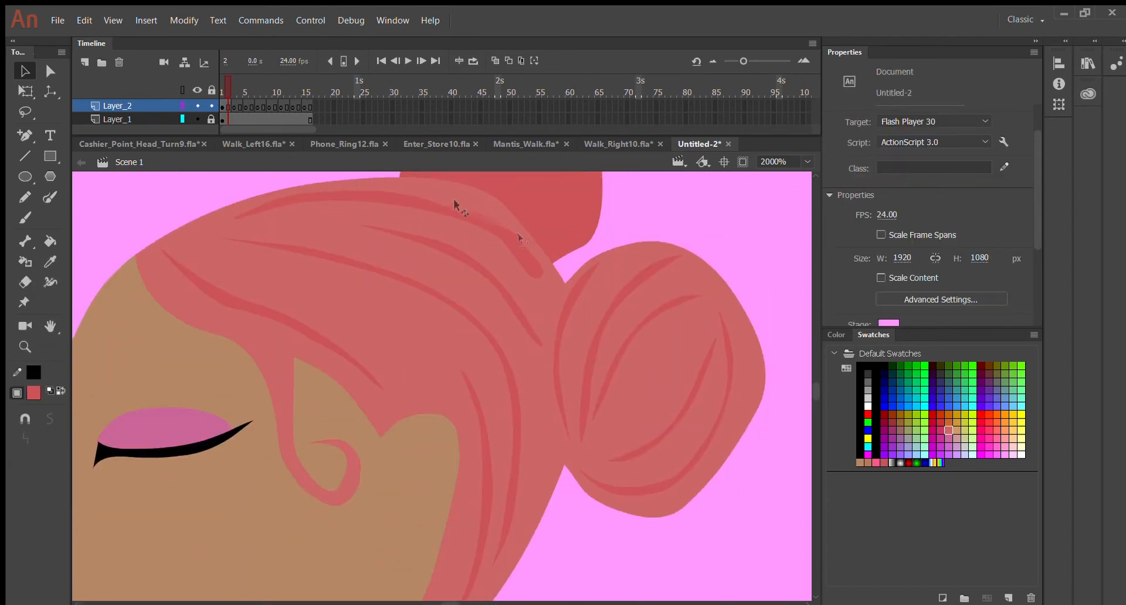
{"action": "scroll", "coordinate": [525, 305], "scroll_direction": "down", "scroll_amount": 3}
{"action": "scroll", "coordinate": [525, 305], "scroll_direction": "up", "scroll_amount": 6}
{"action": "left_click_drag", "start_coordinate": [404, 330], "coordinate": [406, 319]}
{"action": "key", "text": "ctrl+minus"}
{"action": "key", "text": "ctrl+minus"}
{"action": "key", "text": "ctrl+minus"}
{"action": "key", "text": "ctrl+minus"}
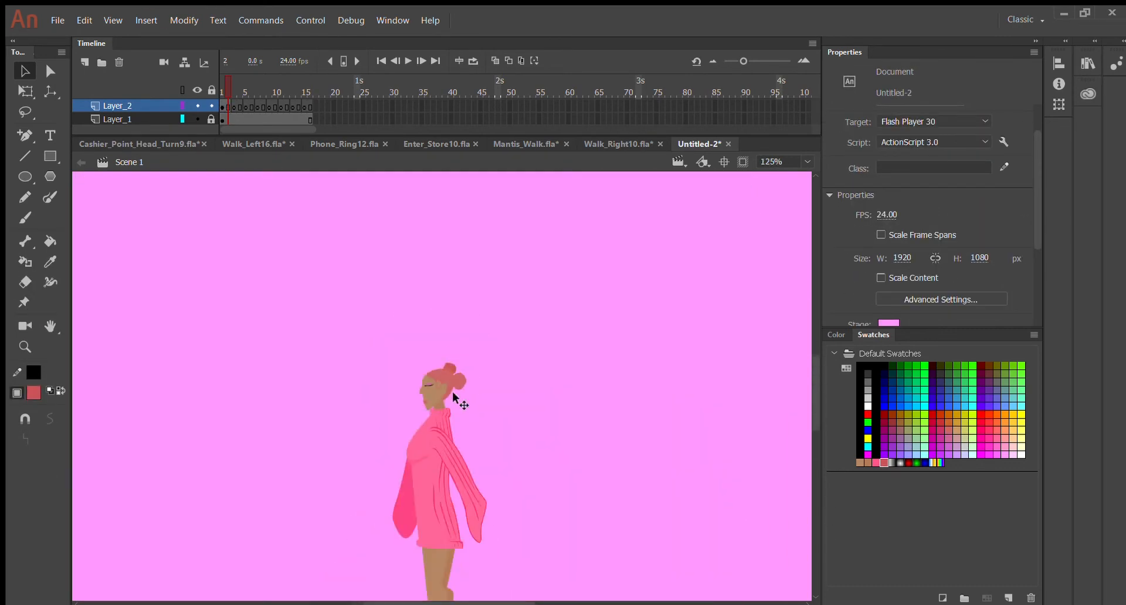
Reshape the dark outline at the lower tip of the near sleeve.
{"action": "key", "text": "ctrl+equal"}
{"action": "key", "text": "ctrl+equal"}
{"action": "key", "text": "ctrl+equal"}
{"action": "left_click_drag", "start_coordinate": [124, 439], "coordinate": [463, 387]}
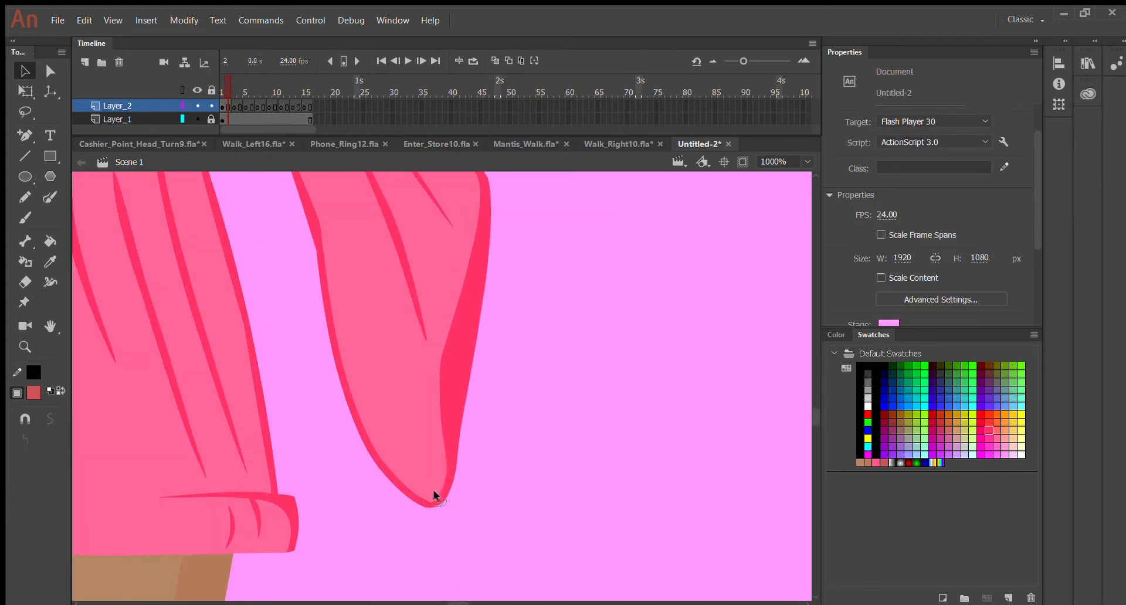
{"action": "left_click_drag", "start_coordinate": [435, 495], "coordinate": [453, 462]}
Compare the drawing on frame 2 with the next frame and check the whole figure.
{"action": "key", "text": "period"}
{"action": "key", "text": "comma"}
{"action": "key", "text": "ctrl+minus"}
{"action": "key", "text": "ctrl+minus"}
{"action": "key", "text": "ctrl+minus"}
{"action": "key", "text": "ctrl+minus"}
{"action": "key", "text": "ctrl+equal"}
{"action": "key", "text": "ctrl+equal"}
Rotate and reposition the raised leg and boot on frame 4 of Layer_2.
{"action": "key", "text": "period"}
{"action": "key", "text": "period"}
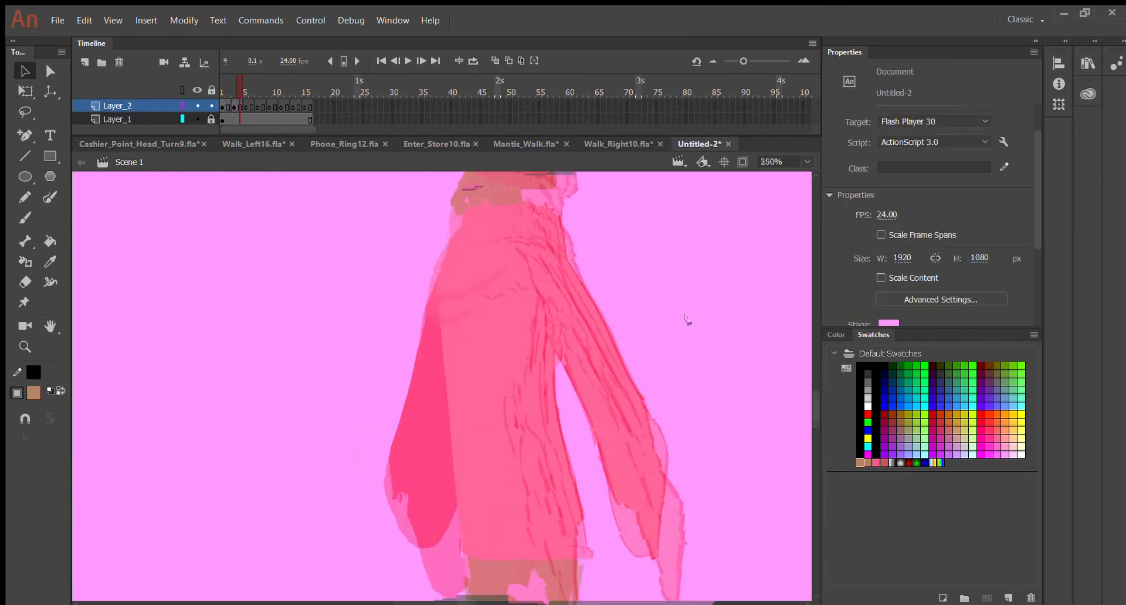
{"action": "key", "text": "ctrl+equal"}
{"action": "scroll", "coordinate": [628, 329], "scroll_direction": "down", "scroll_amount": 3}
{"action": "left_click", "coordinate": [547, 329]}
{"action": "scroll", "coordinate": [547, 329], "scroll_direction": "up", "scroll_amount": 3}
{"action": "key", "text": "q"}
{"action": "left_click_drag", "start_coordinate": [615, 469], "coordinate": [540, 412]}
{"action": "scroll", "coordinate": [540, 412], "scroll_direction": "down", "scroll_amount": 5}
{"action": "left_click_drag", "start_coordinate": [293, 306], "coordinate": [341, 279]}
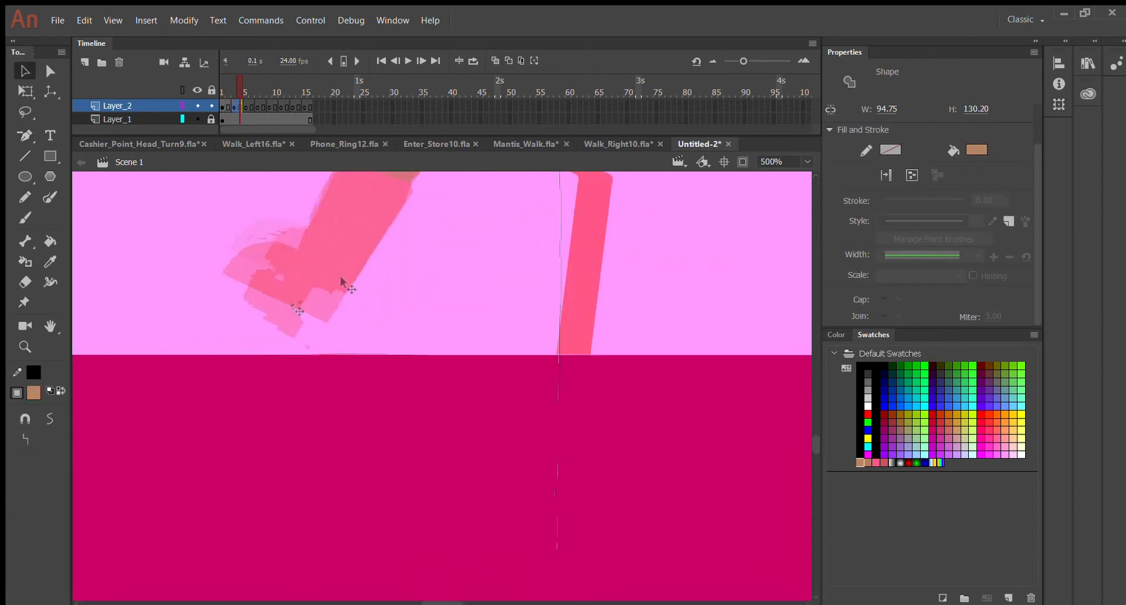
Paste the leg and boot in place on frame 3 and shift them slightly forward.
{"action": "key", "text": "ctrl+equal"}
{"action": "scroll", "coordinate": [538, 369], "scroll_direction": "up", "scroll_amount": 5}
{"action": "left_click", "coordinate": [433, 402]}
{"action": "key", "text": "ctrl+minus"}
{"action": "key", "text": "ctrl+minus"}
{"action": "scroll", "coordinate": [432, 401], "scroll_direction": "down", "scroll_amount": 3}
{"action": "key", "text": "comma"}
{"action": "key", "text": "ctrl+shift+v"}
{"action": "left_click_drag", "start_coordinate": [452, 403], "coordinate": [432, 403]}
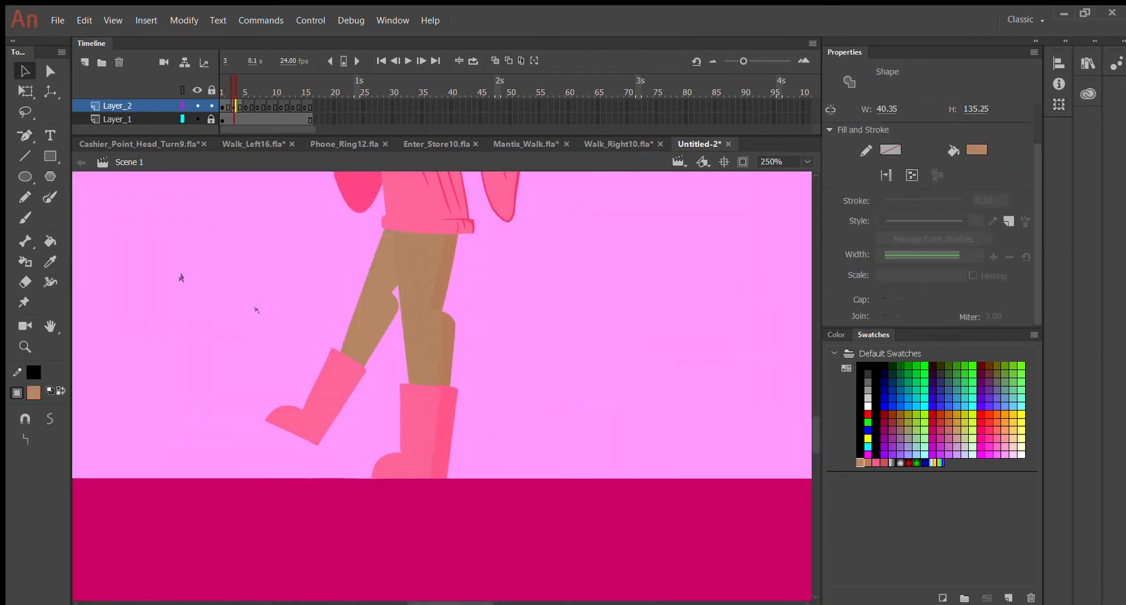
Recolor the standing rear leg on frame 3 in the darker brown and its boot in the darker pink.
{"action": "key", "text": "i"}
{"action": "left_click", "coordinate": [447, 264]}
{"action": "left_click", "coordinate": [531, 293]}
{"action": "mouse_move", "coordinate": [422, 352]}
{"action": "left_mouse_down"}
{"action": "mouse_move", "coordinate": [542, 343]}
{"action": "mouse_move", "coordinate": [425, 359]}
{"action": "left_mouse_up"}
{"action": "key", "text": "ctrl+equal"}
{"action": "left_click", "coordinate": [528, 327]}
{"action": "scroll", "coordinate": [480, 328], "scroll_direction": "up", "scroll_amount": 4}
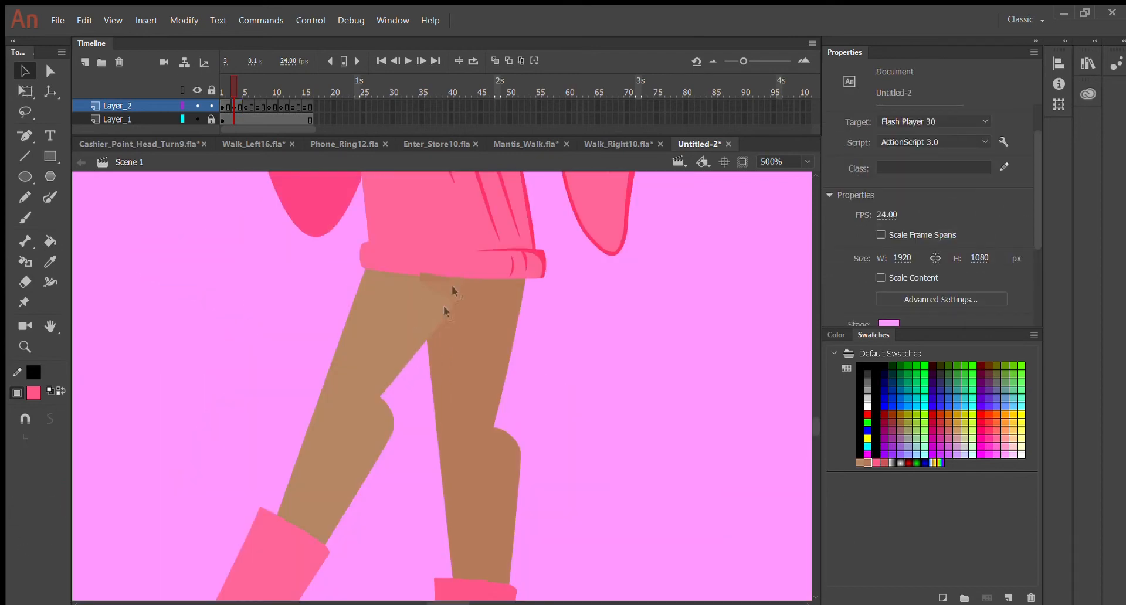
{"action": "scroll", "coordinate": [453, 288], "scroll_direction": "up", "scroll_amount": 3}
{"action": "key", "text": "ctrl+equal"}
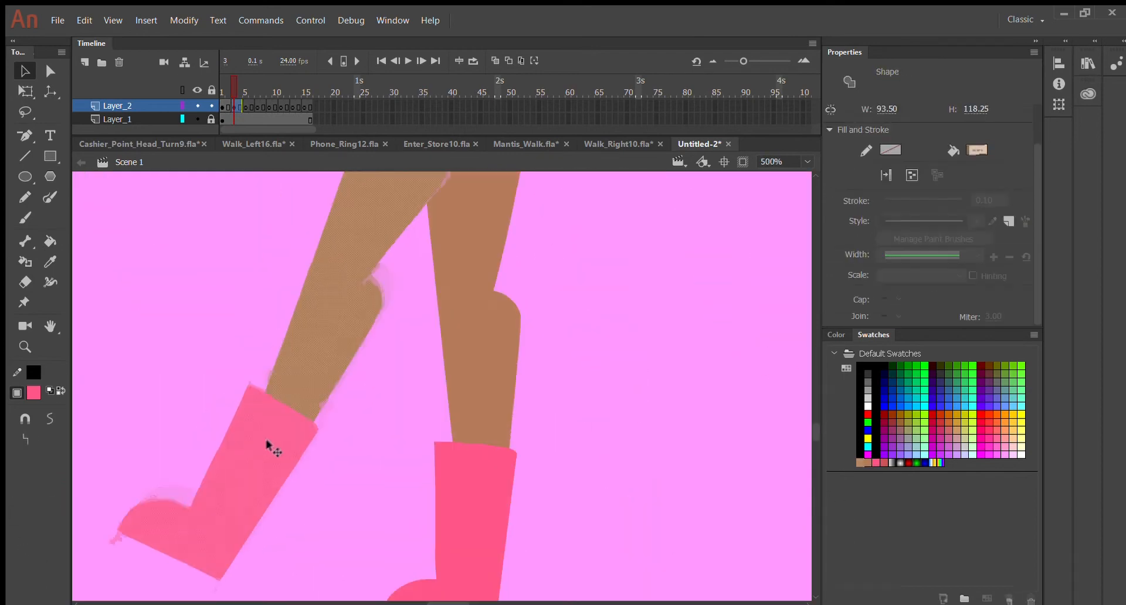
Adjust the legs on frame 3 and curve the sole of the darker boot up toward its heel.
{"action": "left_click_drag", "start_coordinate": [484, 416], "coordinate": [482, 435]}
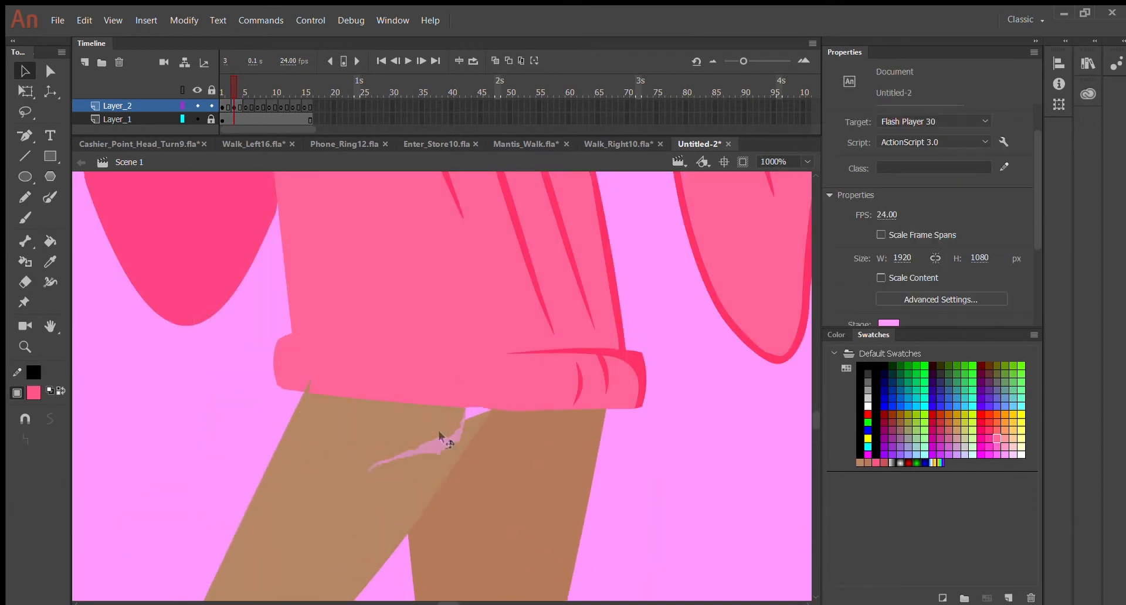
{"action": "key", "text": "ctrl+z"}
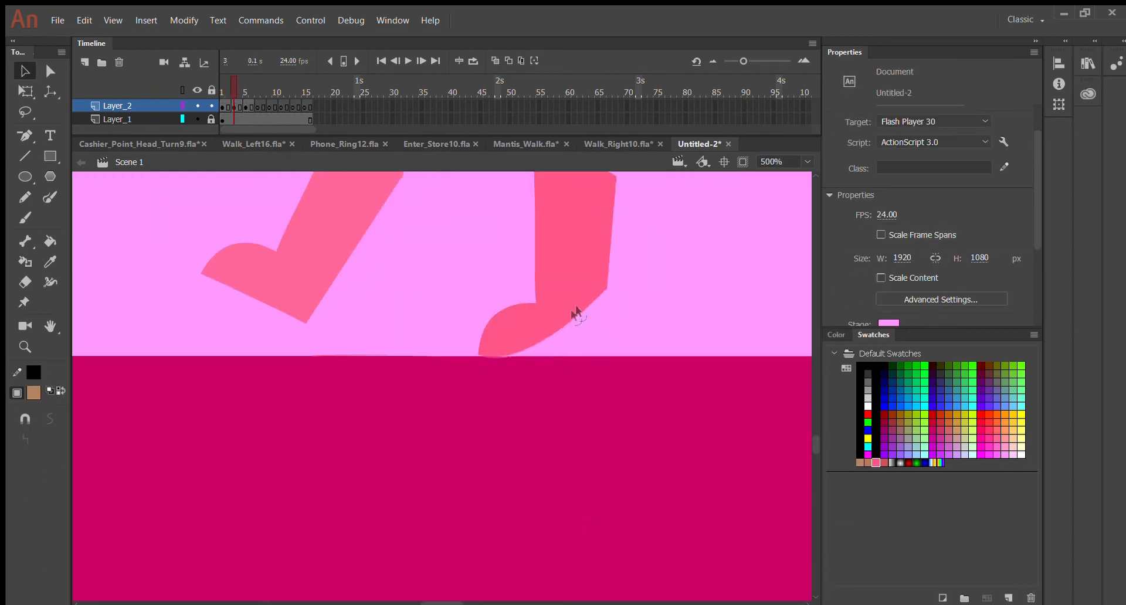
{"action": "left_click_drag", "start_coordinate": [606, 287], "coordinate": [523, 333]}
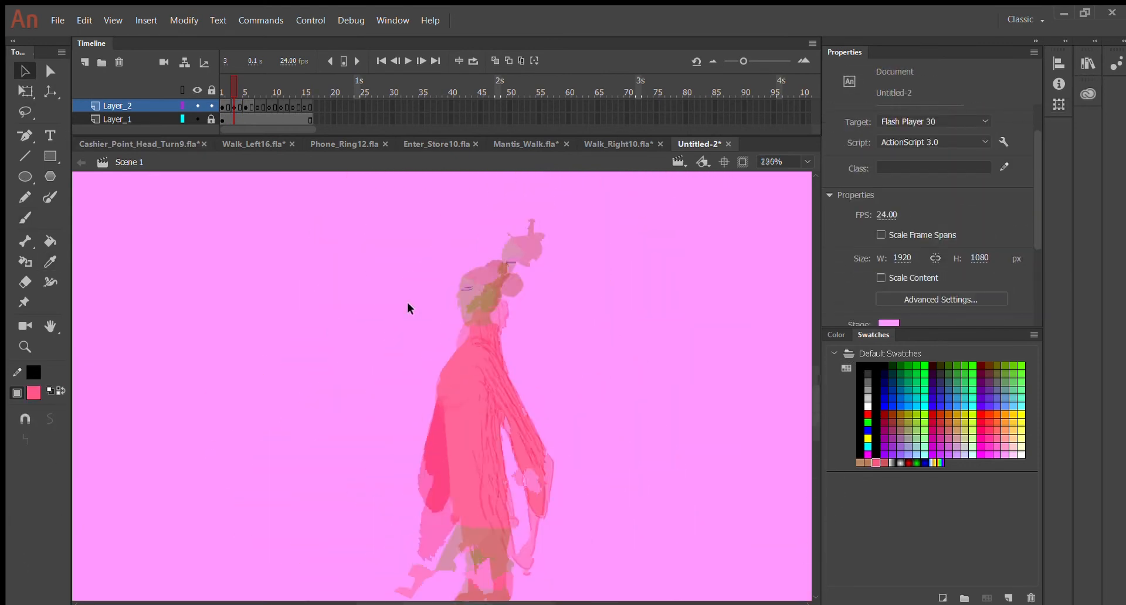
Reshape the garment edge at the gap under the near sleeve on frame 4.
{"action": "key", "text": "l"}
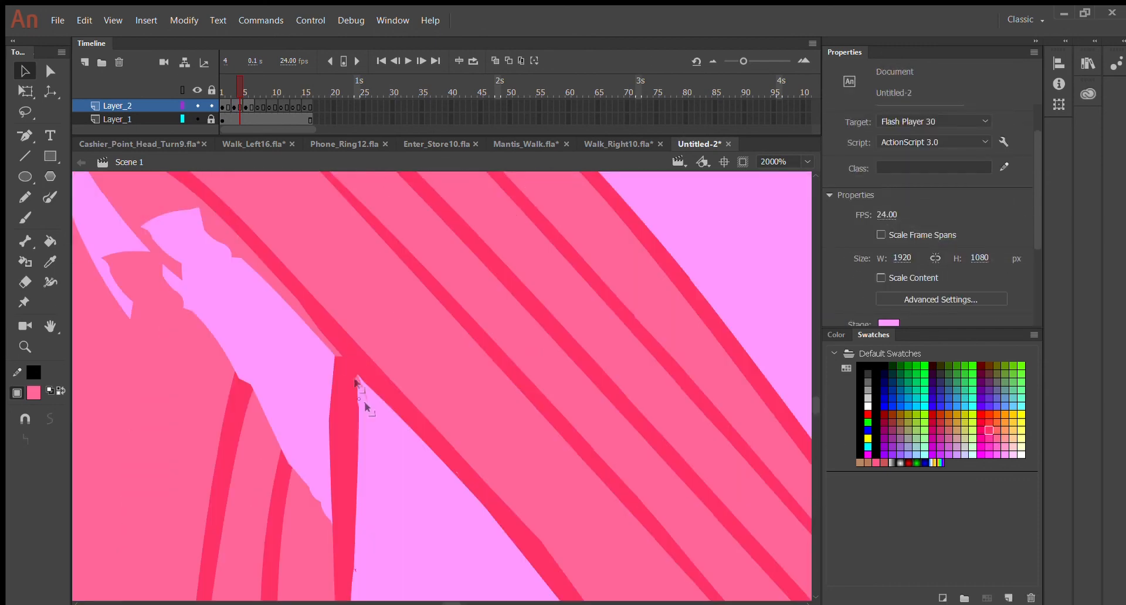
{"action": "left_click_drag", "start_coordinate": [314, 321], "coordinate": [282, 273]}
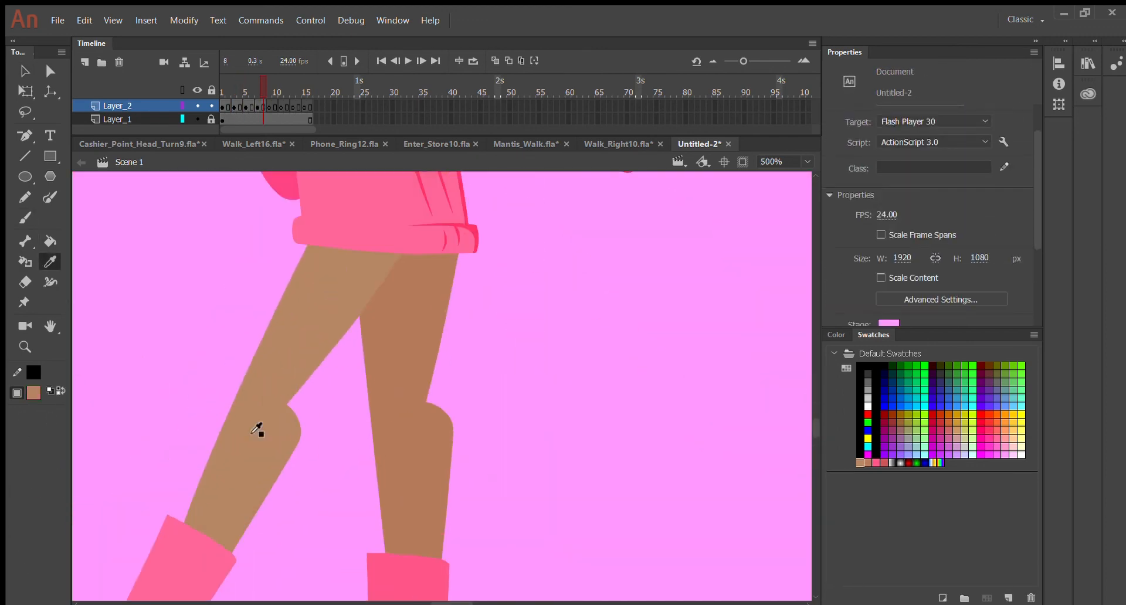
Sample the front leg's lighter brown on frame 8 and undo the last several leg edits.
{"action": "left_click", "coordinate": [253, 433]}
{"action": "key", "text": "ctrl+z"}
{"action": "key", "text": "ctrl+z"}
{"action": "key", "text": "ctrl+z"}
{"action": "key", "text": "ctrl+z"}
{"action": "key", "text": "ctrl+z"}
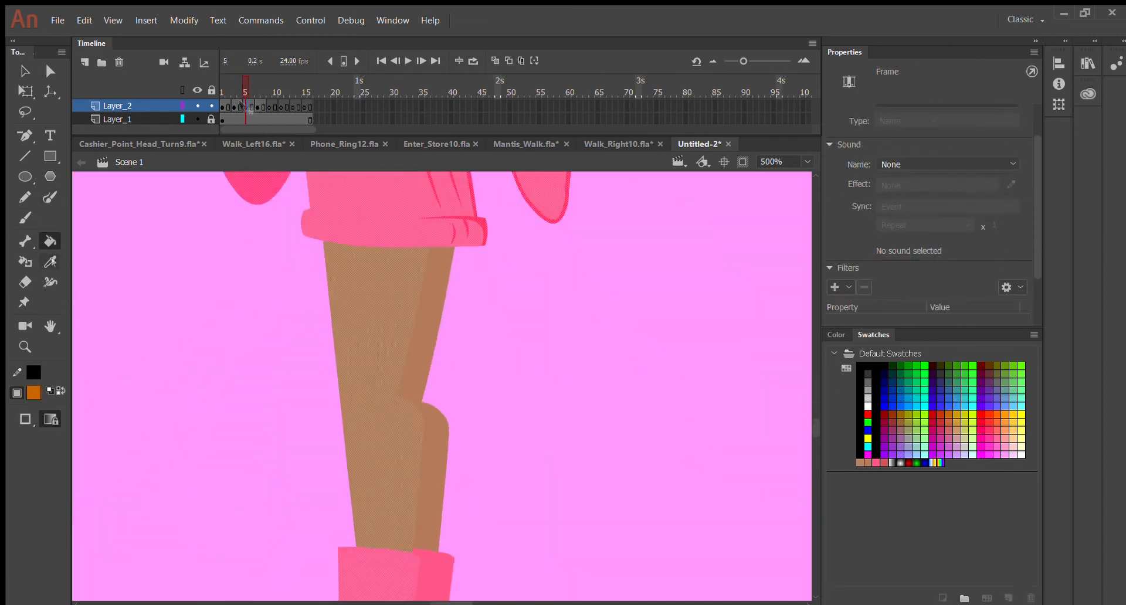
{"action": "key", "text": "v"}
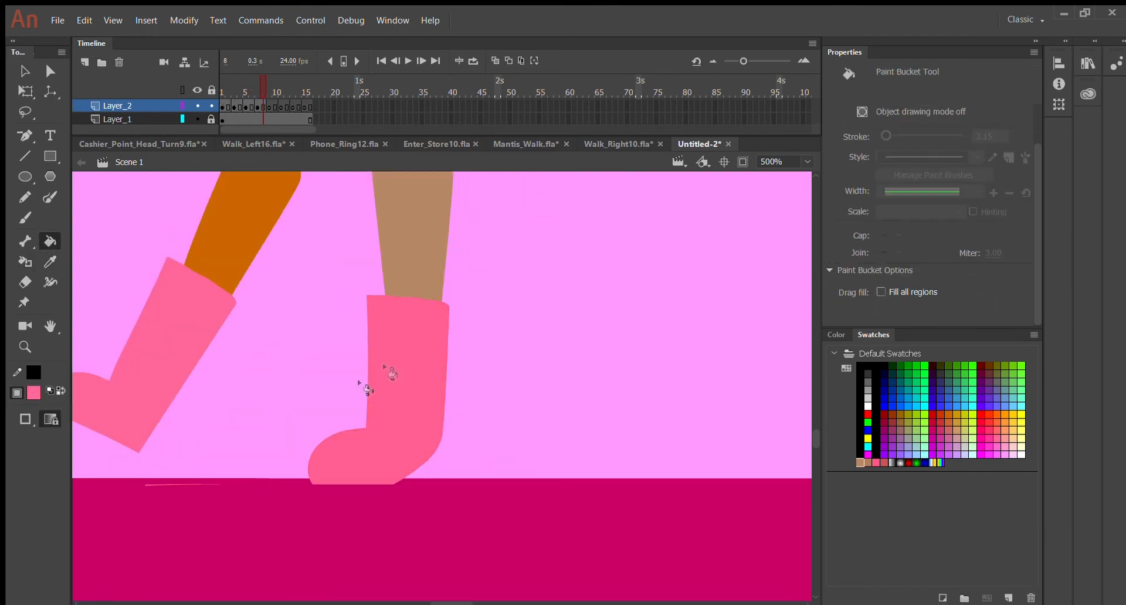